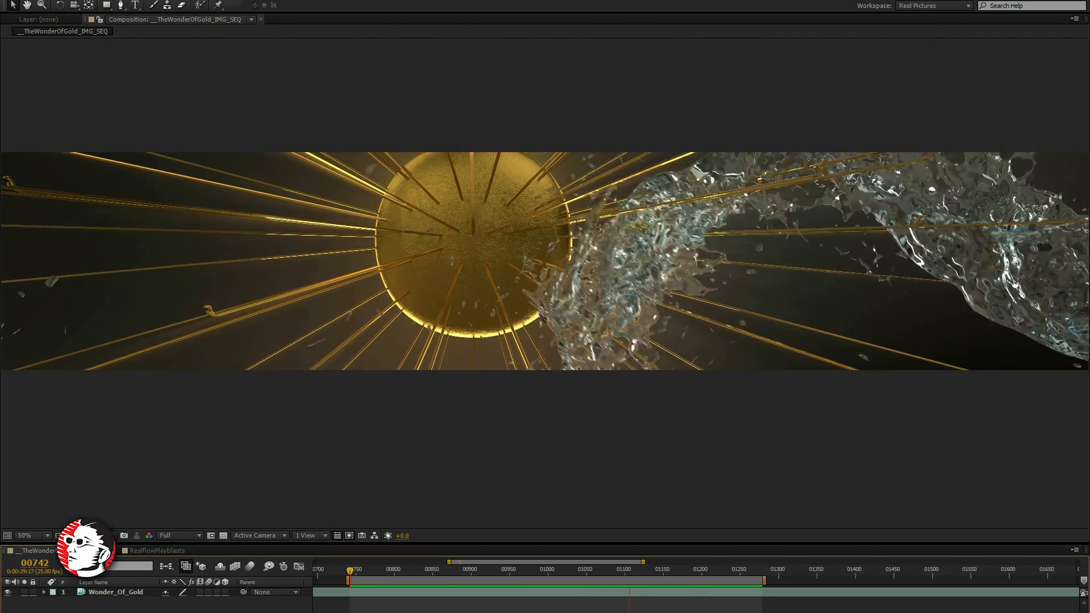
Scrub the Wonder_Of_Gold sequence between frames 1140 and 1180 and examine the water flowing around the golden sun
{"action": "left_click_drag", "start_coordinate": [359, 572], "coordinate": [686, 281]}
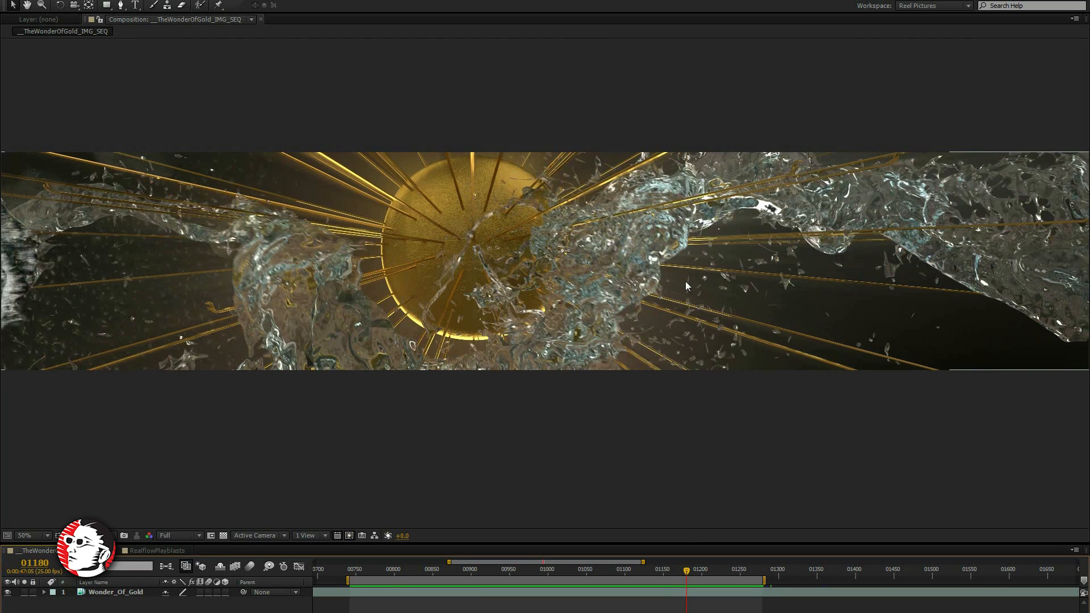
{"action": "scroll", "coordinate": [686, 281], "scroll_direction": "down", "scroll_amount": 1}
{"action": "middle_click_drag", "start_coordinate": [674, 283], "coordinate": [677, 297]}
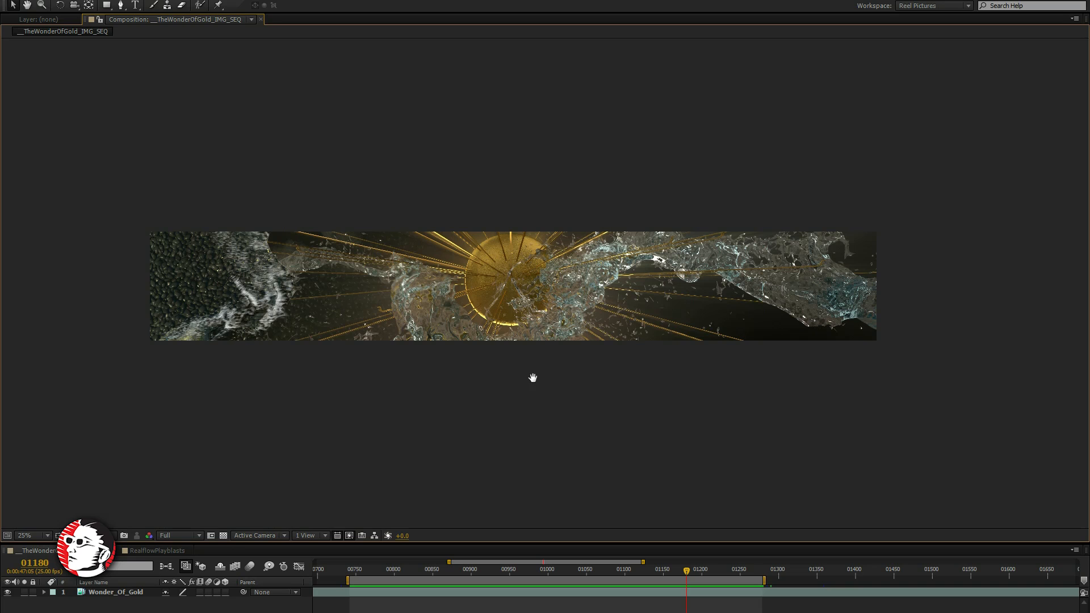
{"action": "left_click_drag", "start_coordinate": [533, 377], "coordinate": [554, 367]}
{"action": "mouse_move", "coordinate": [681, 578]}
{"action": "left_mouse_down"}
{"action": "mouse_move", "coordinate": [504, 574]}
{"action": "mouse_move", "coordinate": [672, 579]}
{"action": "mouse_move", "coordinate": [693, 568]}
{"action": "mouse_move", "coordinate": [675, 574]}
{"action": "left_mouse_up"}
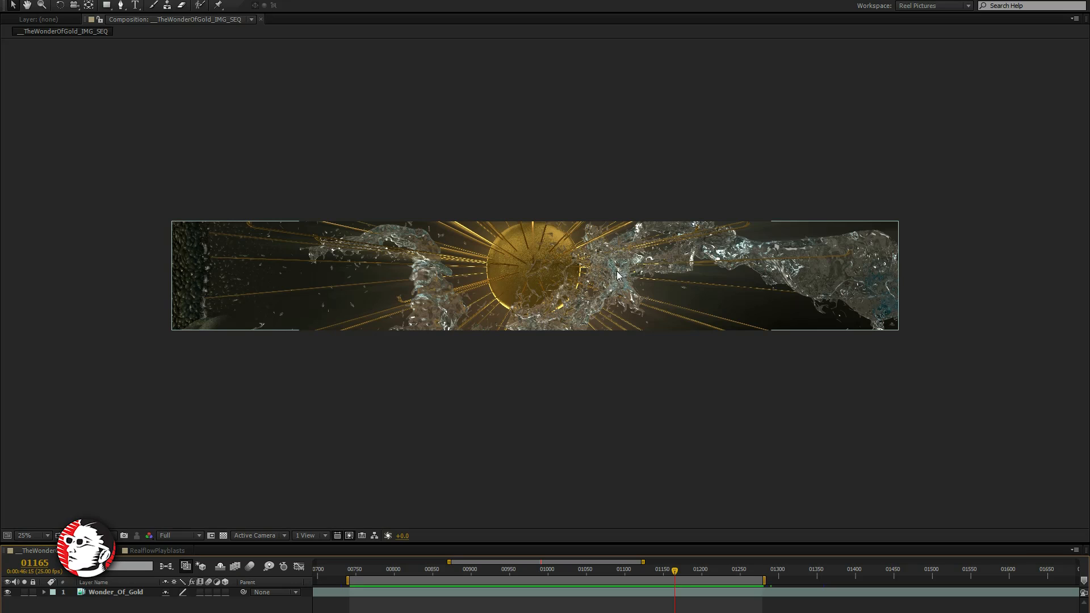
{"action": "left_click_drag", "start_coordinate": [673, 572], "coordinate": [657, 543]}
{"action": "middle_click_drag", "start_coordinate": [571, 338], "coordinate": [604, 353]}
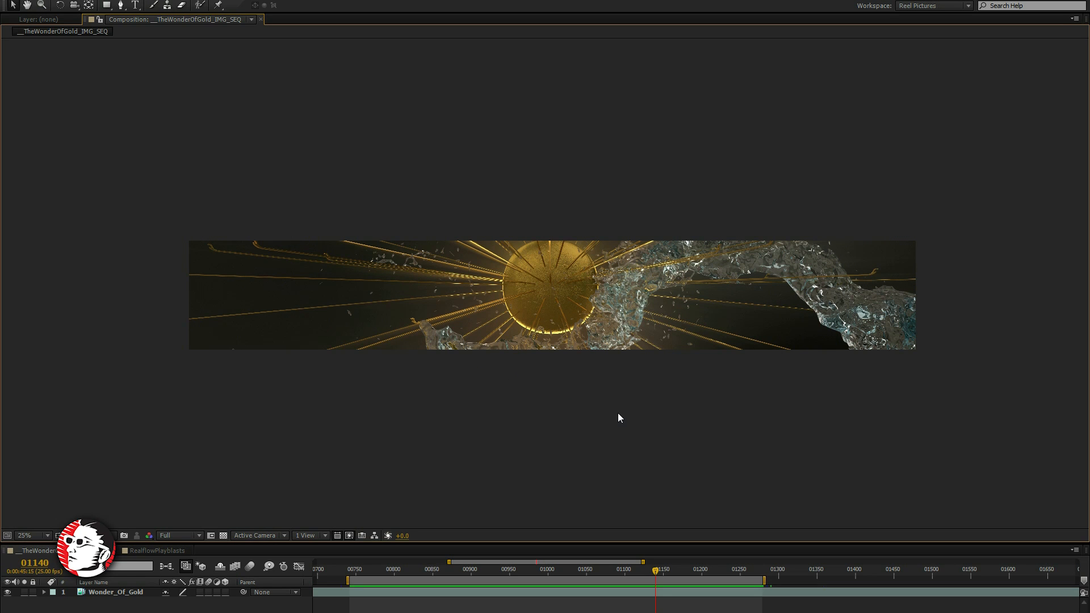
{"action": "mouse_move", "coordinate": [658, 568]}
{"action": "left_mouse_down"}
{"action": "mouse_move", "coordinate": [639, 568]}
{"action": "mouse_move", "coordinate": [673, 562]}
{"action": "left_mouse_up"}
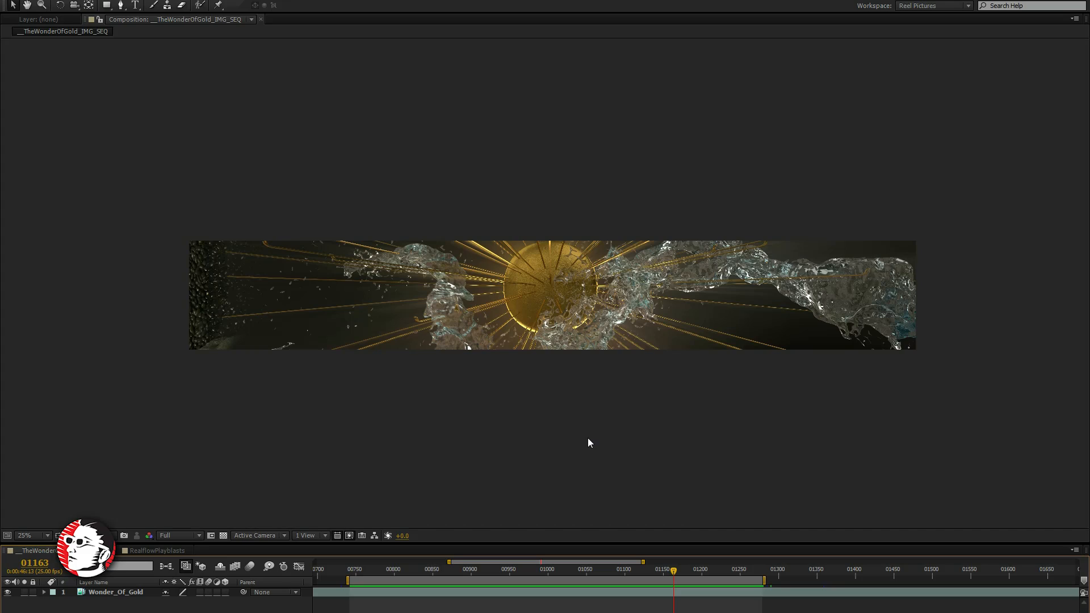
{"action": "key", "text": "period"}
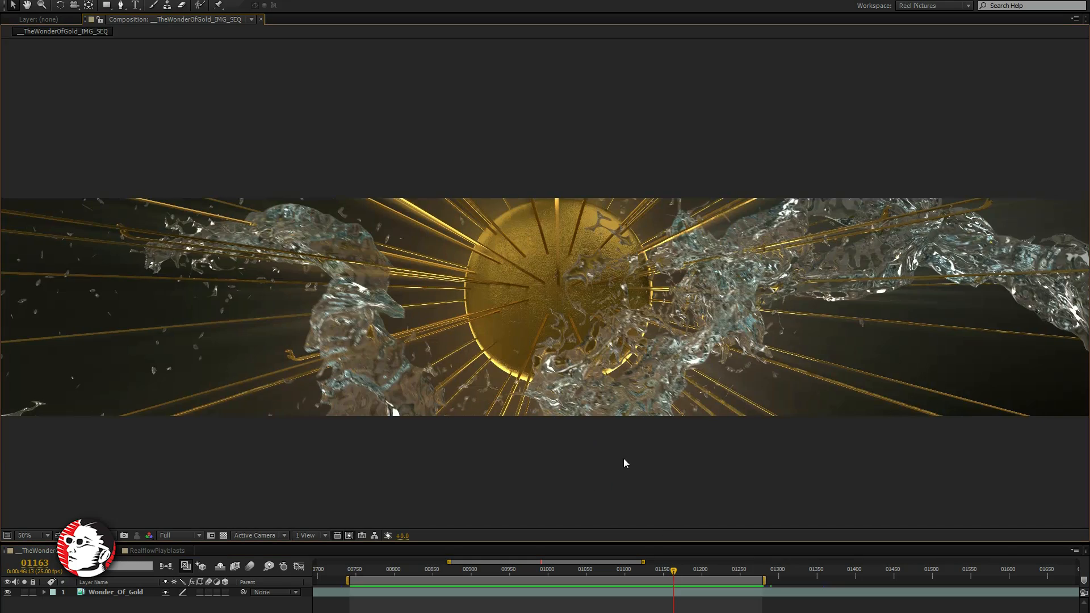
{"action": "key", "text": "period"}
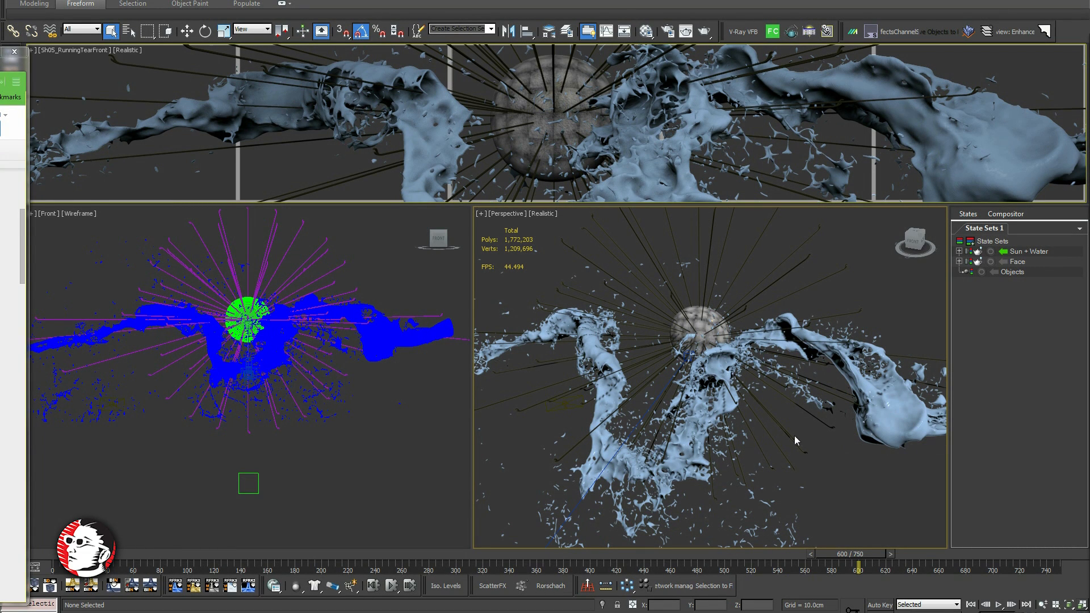
Switch to 3ds Max, inspect the liquid mesh around the sun from several angles, and compare it with the rendered sequence in After Effects
{"action": "scroll", "coordinate": [700, 327], "scroll_direction": "down", "scroll_amount": 5}
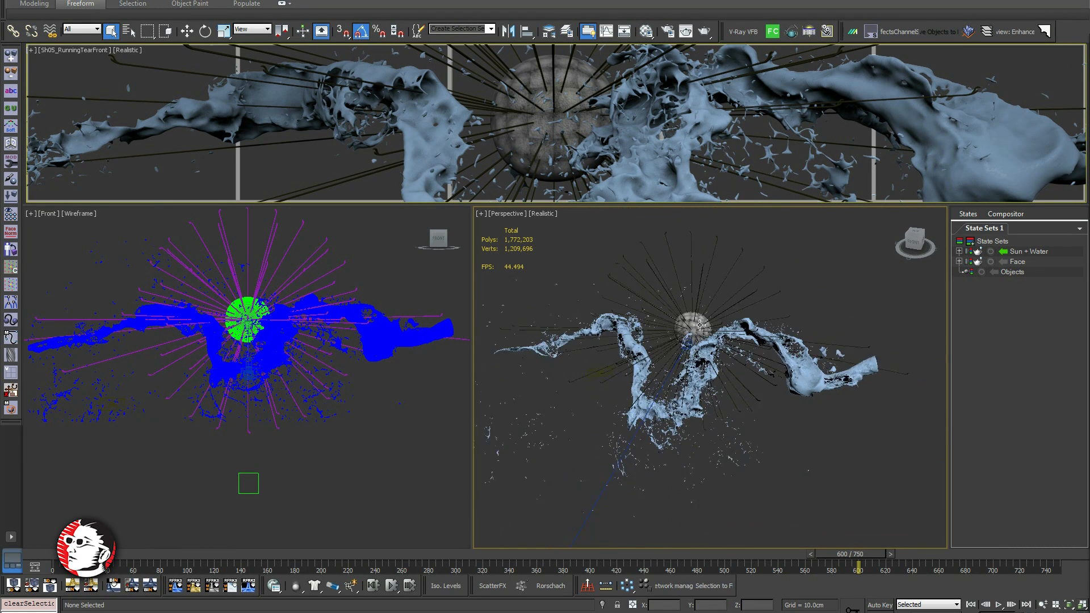
{"action": "left_click", "coordinate": [700, 325]}
{"action": "middle_click_drag", "start_coordinate": [700, 325], "coordinate": [703, 298], "text": "alt"}
{"action": "middle_click_drag", "start_coordinate": [769, 348], "coordinate": [798, 362], "text": "alt"}
{"action": "left_click", "coordinate": [794, 359]}
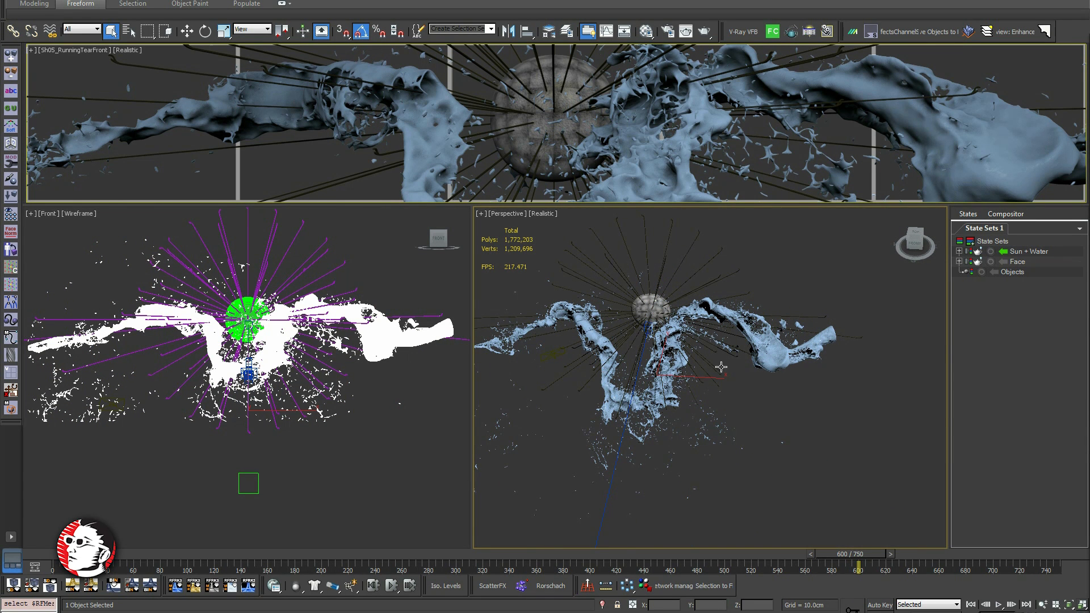
{"action": "middle_click_drag", "start_coordinate": [700, 389], "coordinate": [721, 284], "text": "alt"}
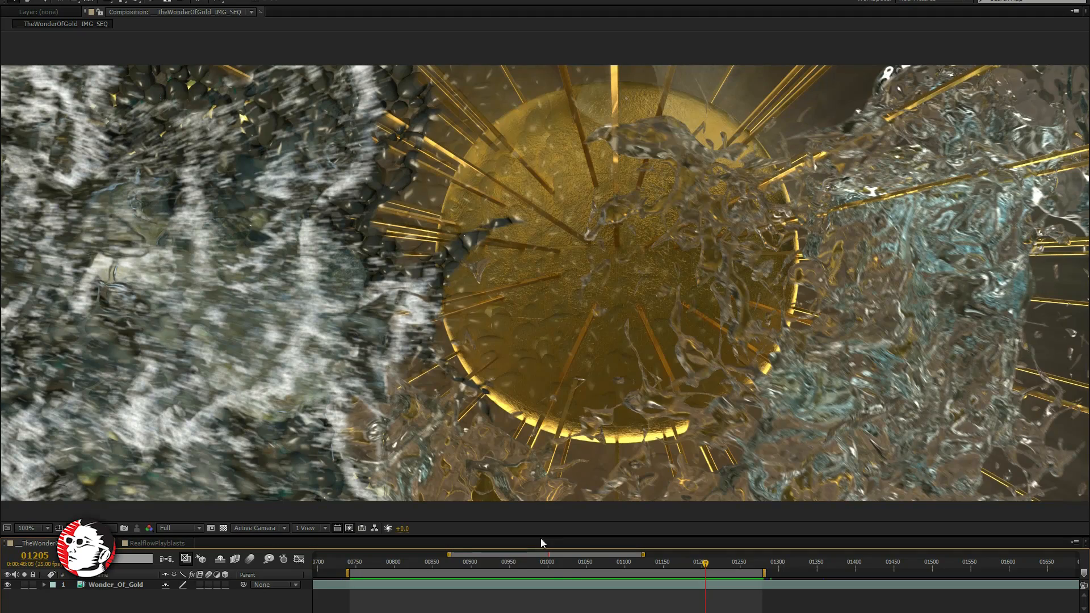
{"action": "left_click_drag", "start_coordinate": [568, 566], "coordinate": [676, 564]}
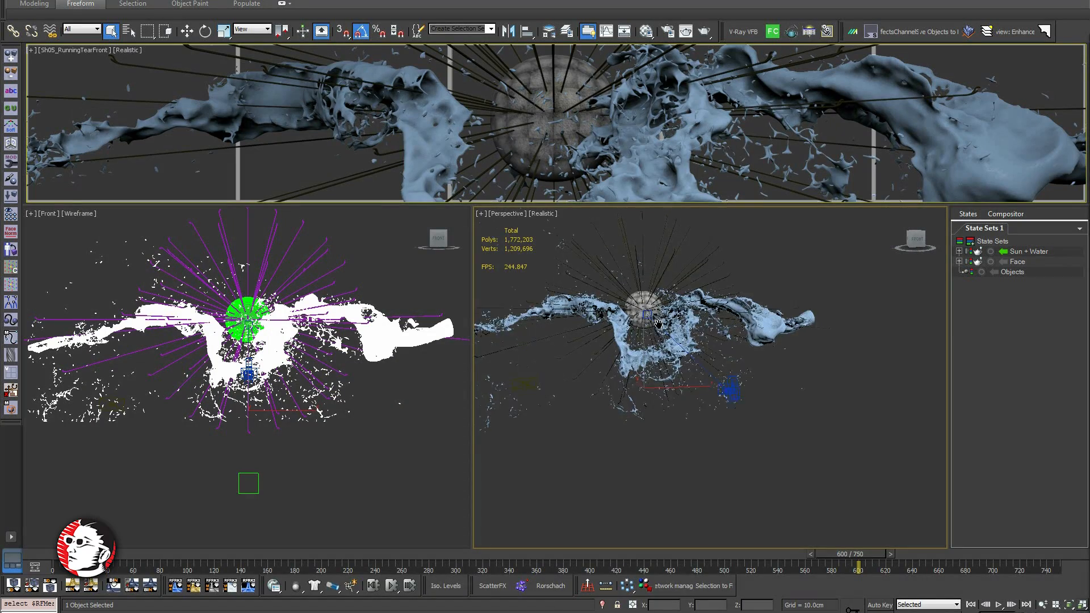
Alternate between the Face and Sun + Water state sets to compare their scene contents, finishing on Sun + Water
{"action": "left_click", "coordinate": [1005, 262]}
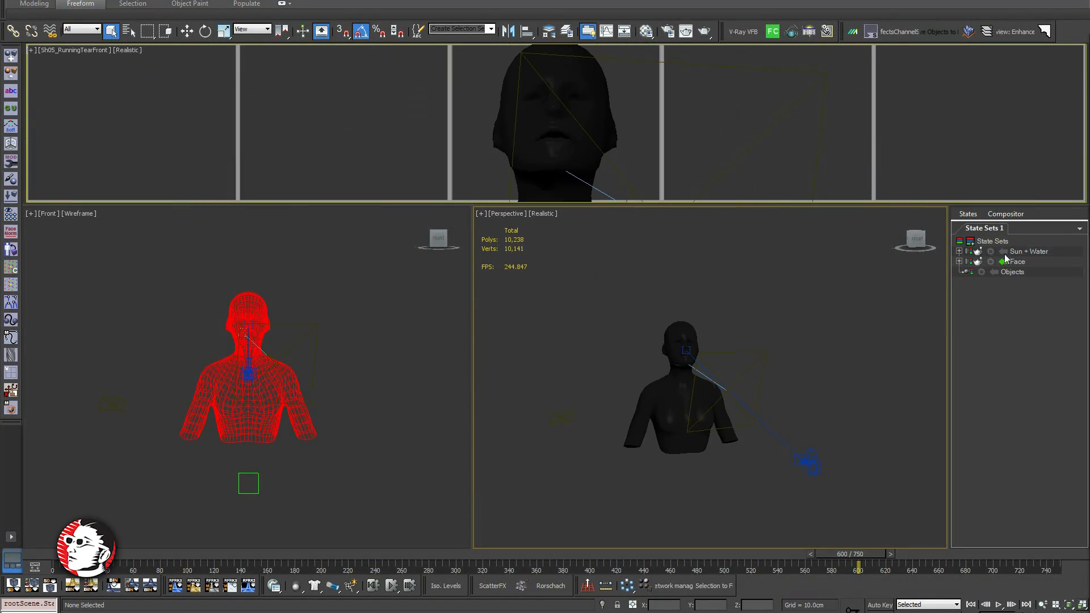
{"action": "left_click", "coordinate": [1004, 252]}
{"action": "left_click", "coordinate": [1005, 262]}
{"action": "left_click", "coordinate": [1005, 253]}
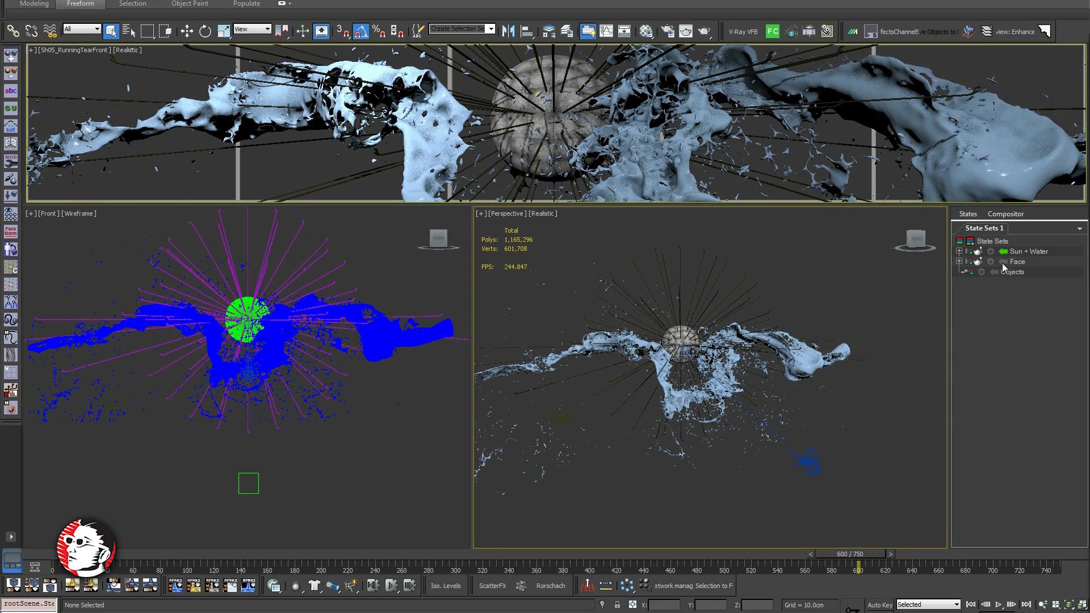
{"action": "left_click", "coordinate": [1004, 263]}
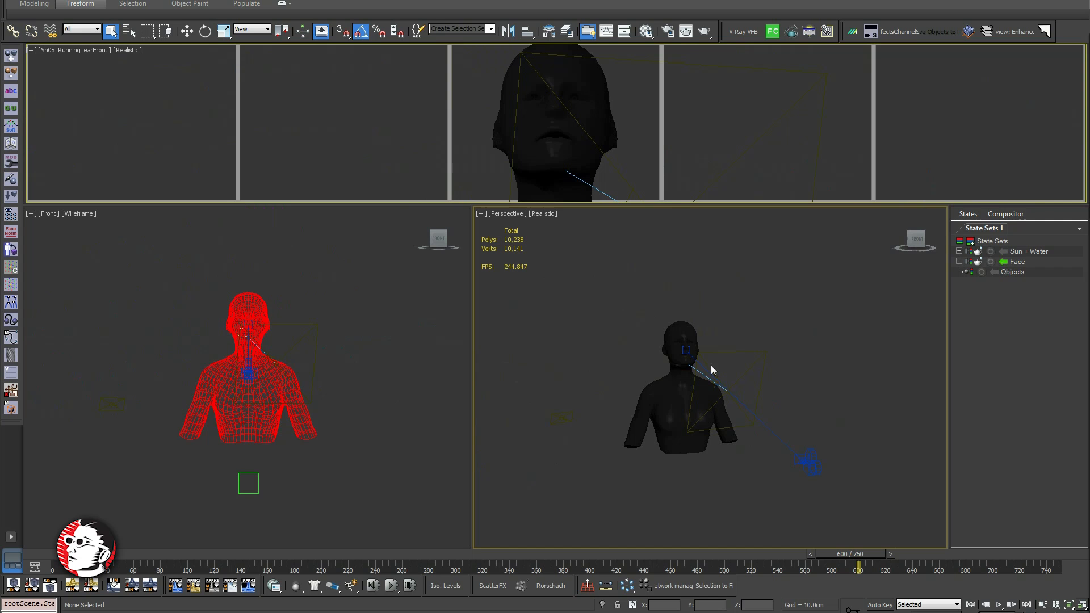
{"action": "left_click", "coordinate": [1008, 254]}
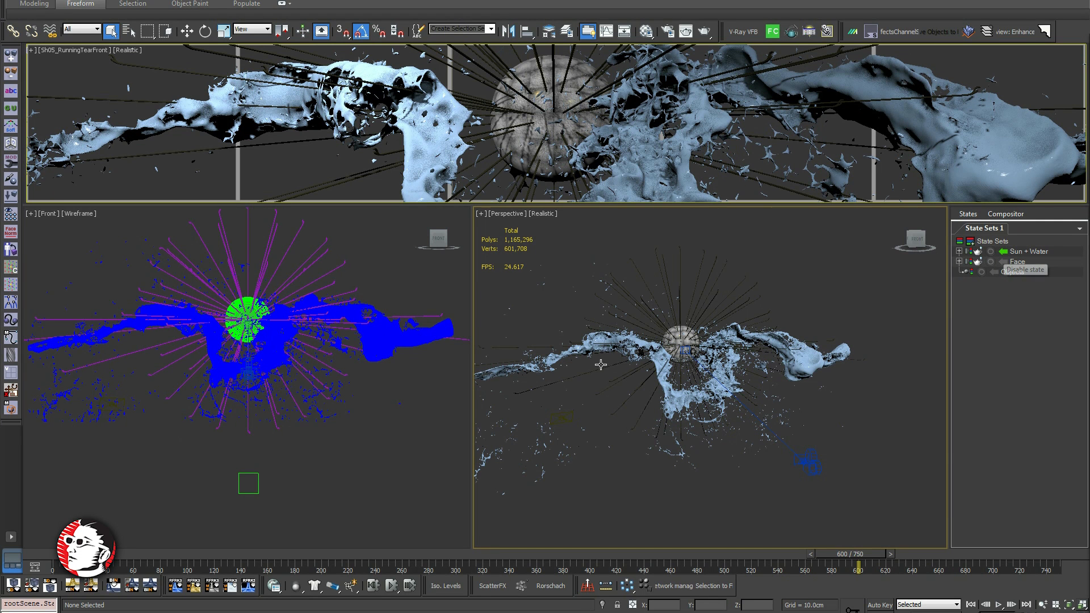
Compare the V-Ray frame buffer's split render channel output paths for the Face and Sun + Water states in Render Setup
{"action": "key", "text": "F10"}
{"action": "left_click", "coordinate": [1004, 262]}
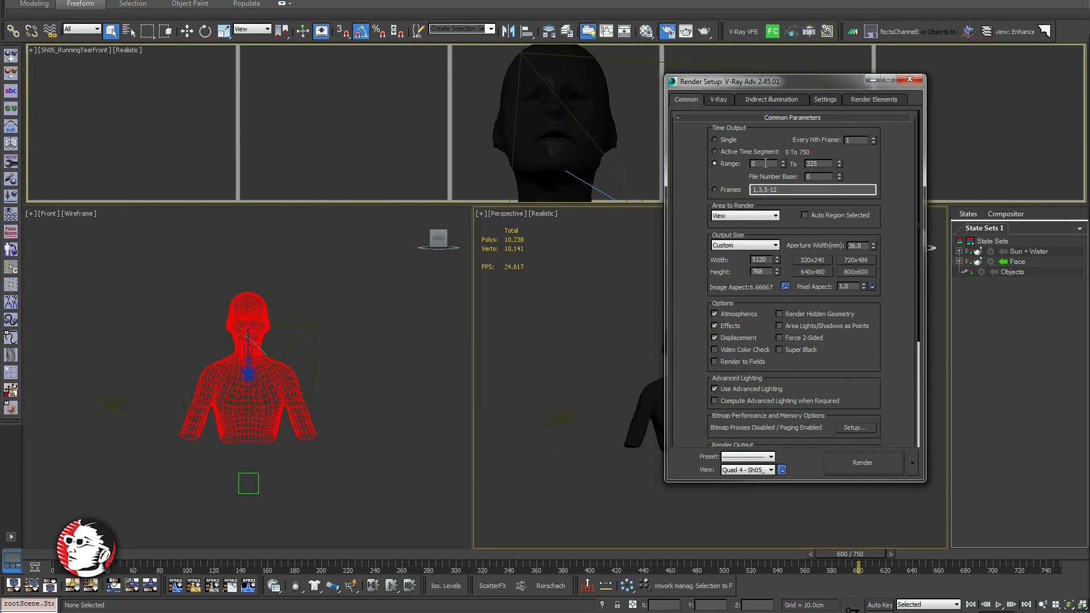
{"action": "left_click", "coordinate": [719, 99]}
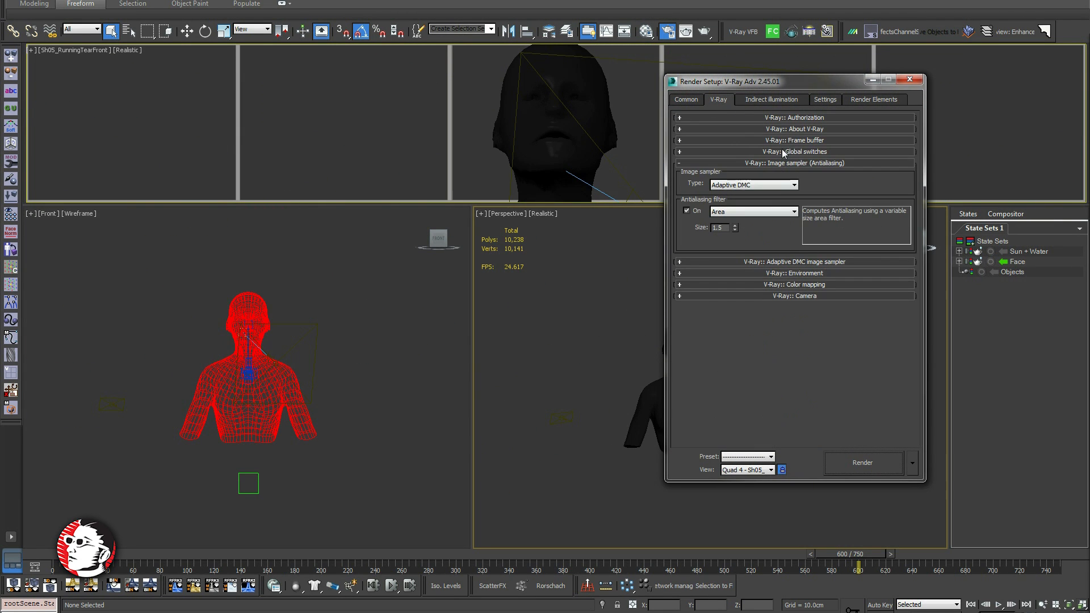
{"action": "left_click", "coordinate": [788, 141]}
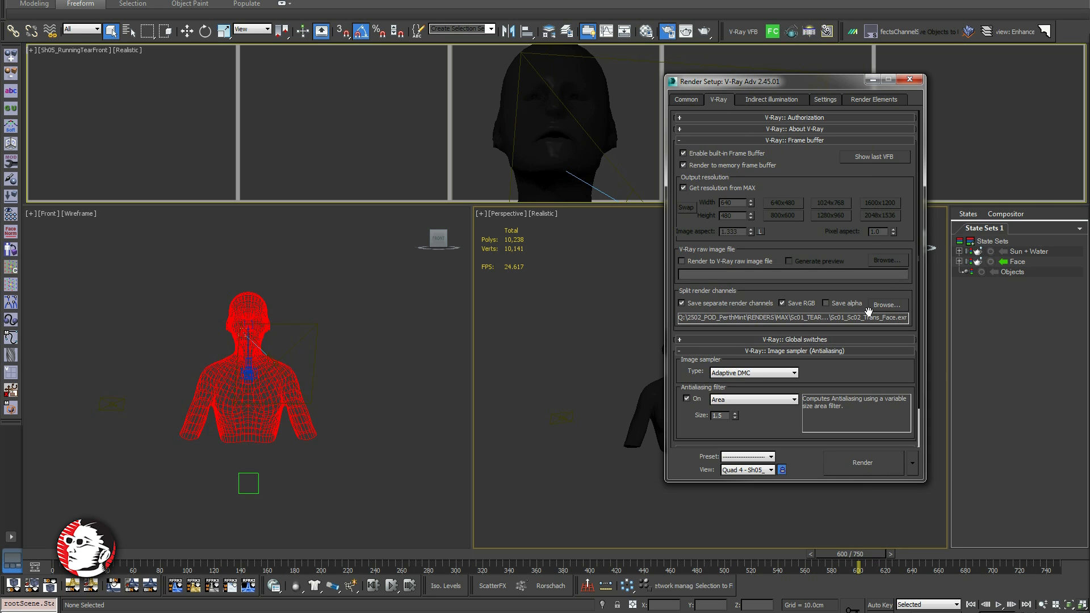
{"action": "key", "text": "F10"}
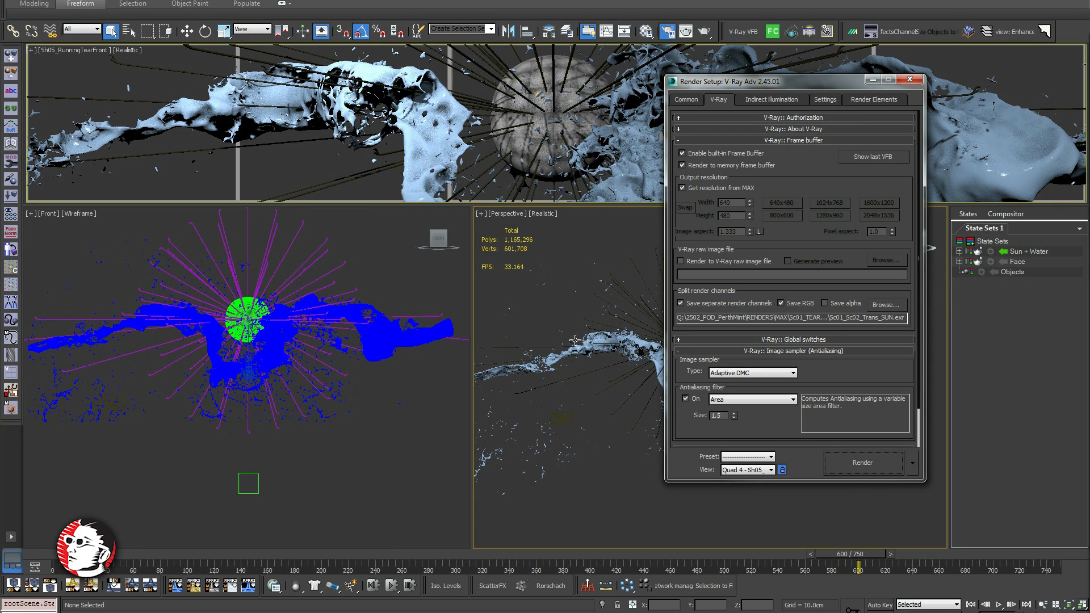
{"action": "mouse_move", "coordinate": [607, 368]}
{"action": "middle_mouse_down"}
{"action": "mouse_move", "coordinate": [508, 351]}
{"action": "mouse_move", "coordinate": [596, 350]}
{"action": "middle_mouse_up"}
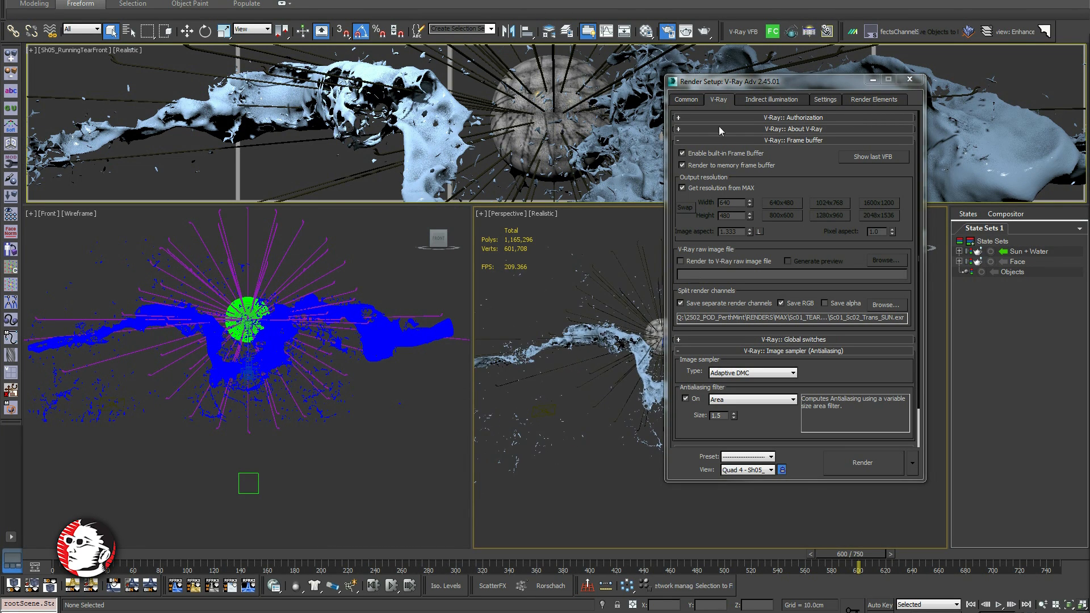
{"action": "left_click_drag", "start_coordinate": [735, 81], "coordinate": [698, 65]}
{"action": "left_click", "coordinate": [1006, 262]}
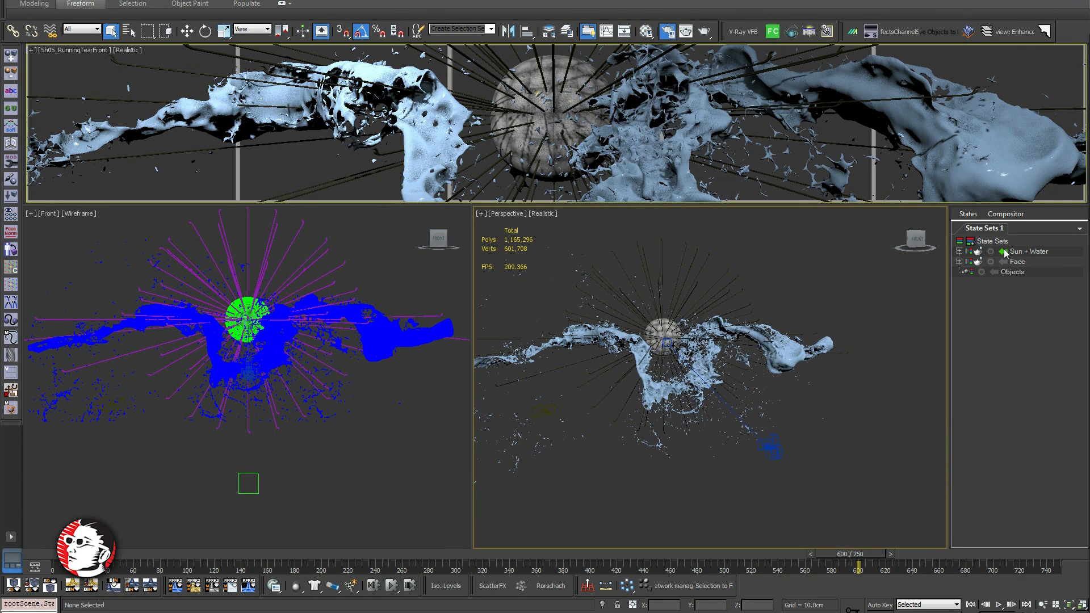
Select the shot camera and examine from the side how it frames the sun and liquid
{"action": "middle_click_drag", "start_coordinate": [678, 368], "coordinate": [647, 359]}
{"action": "left_click", "coordinate": [735, 411]}
{"action": "middle_click_drag", "start_coordinate": [706, 402], "coordinate": [649, 402], "text": "alt"}
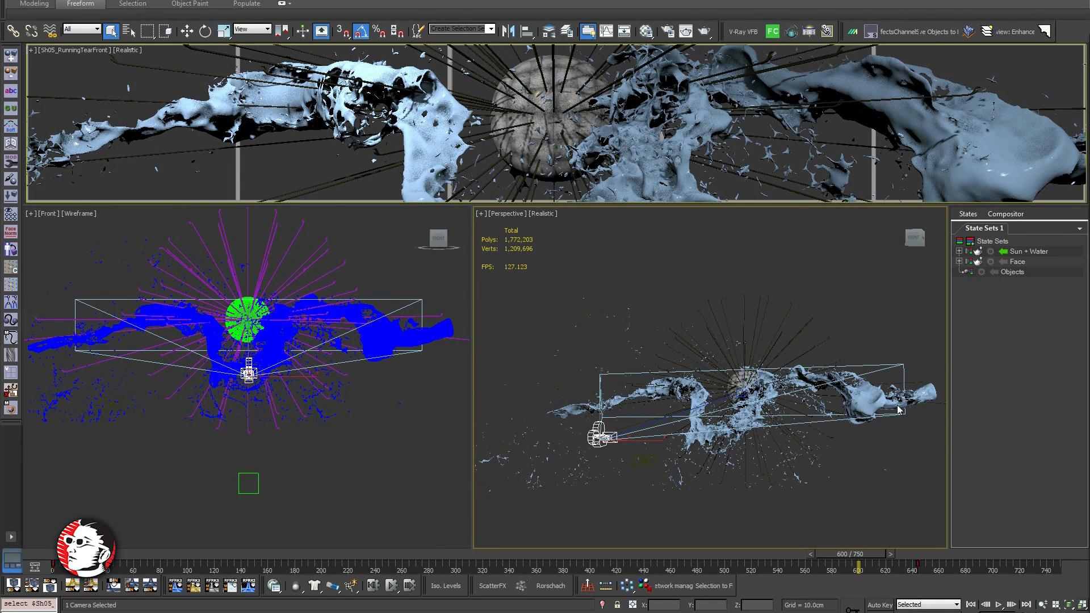
{"action": "right_click", "coordinate": [665, 148]}
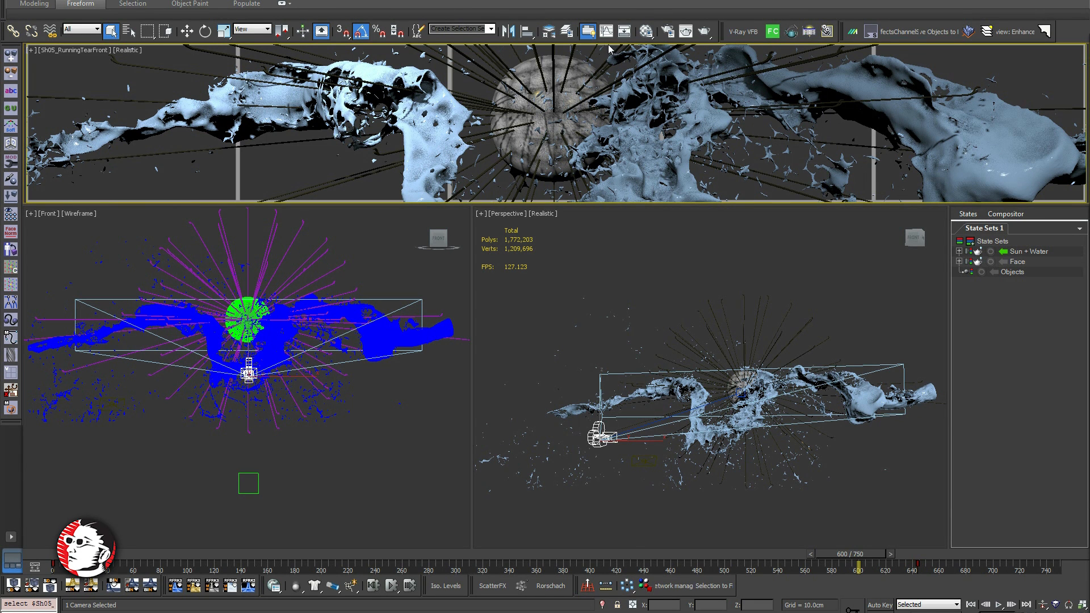
Show the layer list and unhide the Sc02_Liquid Ref layer inside the Unused group of SC02_Rays
{"action": "left_click", "coordinate": [548, 32]}
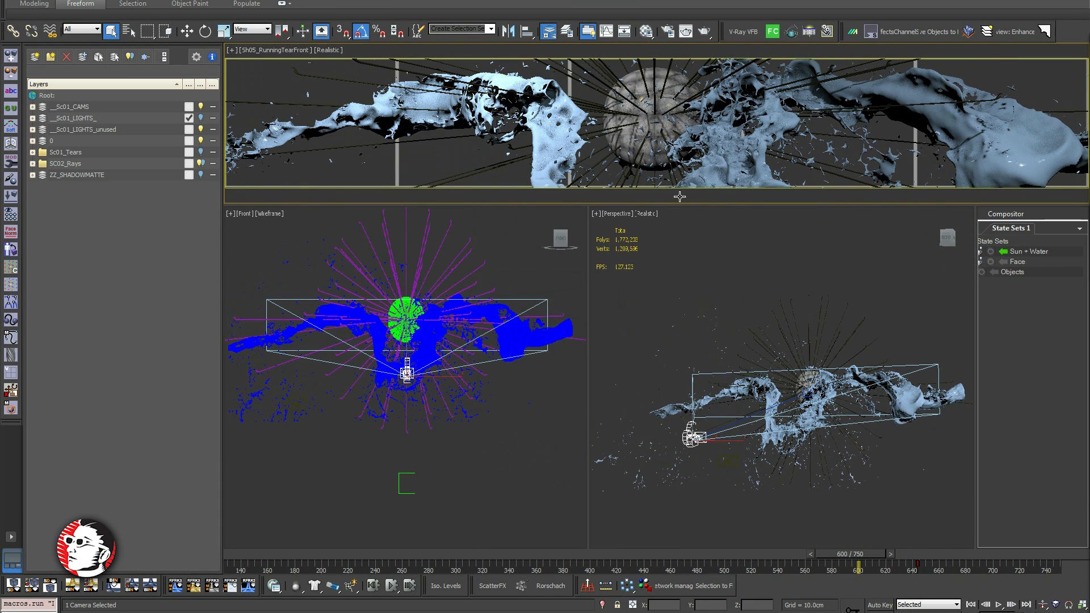
{"action": "left_click", "coordinate": [33, 163]}
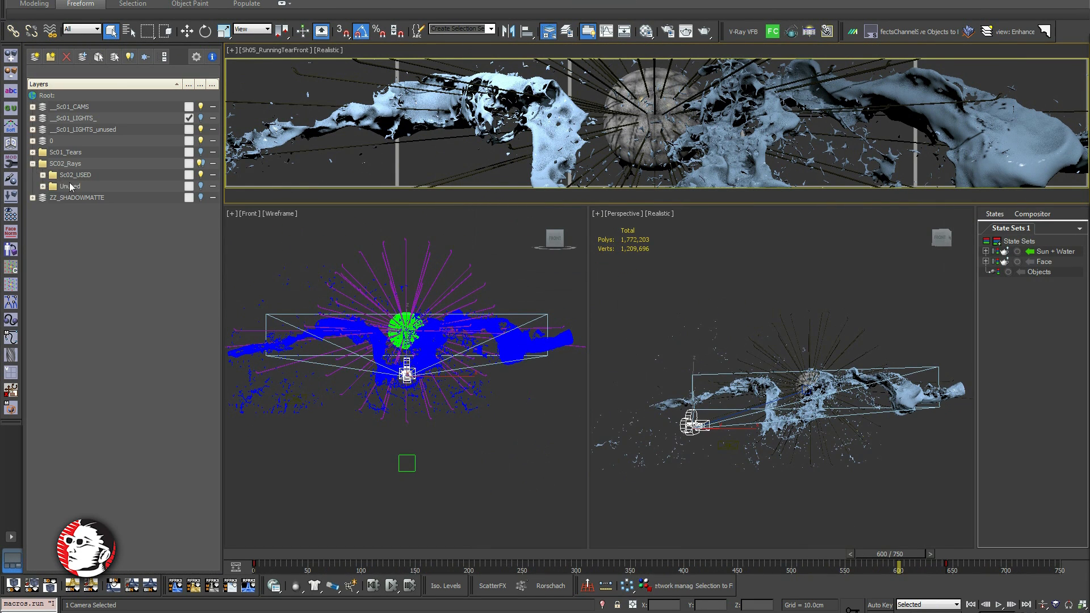
{"action": "left_click", "coordinate": [42, 186]}
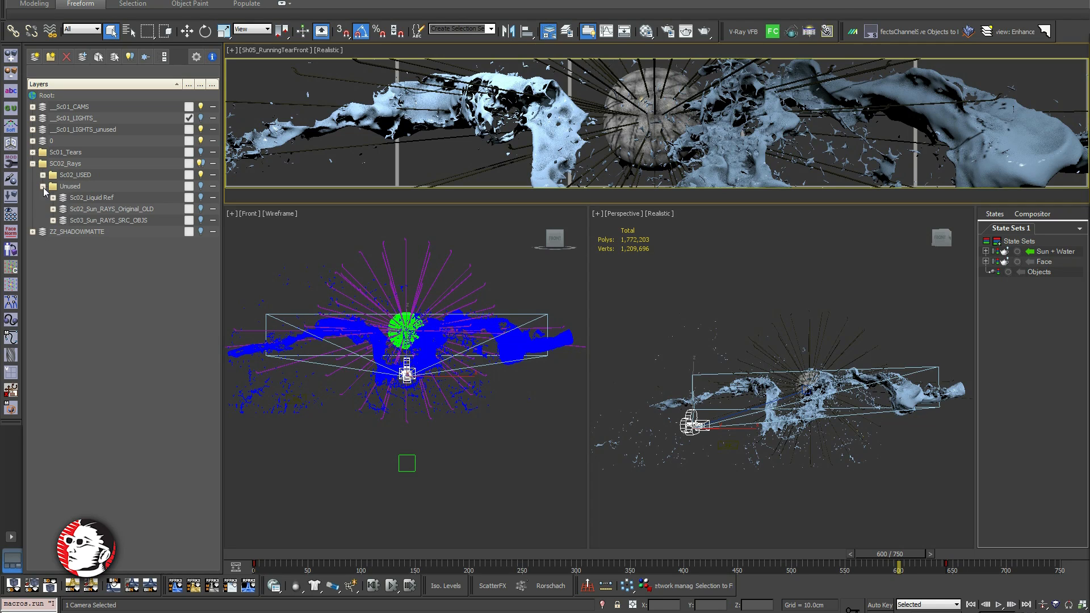
{"action": "left_click", "coordinate": [200, 198]}
Select the green liquid guide tube and examine how it runs through the liquid mesh in the perspective view
{"action": "left_click", "coordinate": [642, 135]}
{"action": "middle_click", "coordinate": [815, 353]}
{"action": "key", "text": "w"}
{"action": "middle_click_drag", "start_coordinate": [815, 353], "coordinate": [840, 375], "text": "alt"}
{"action": "scroll", "coordinate": [840, 375], "scroll_direction": "up", "scroll_amount": 3}
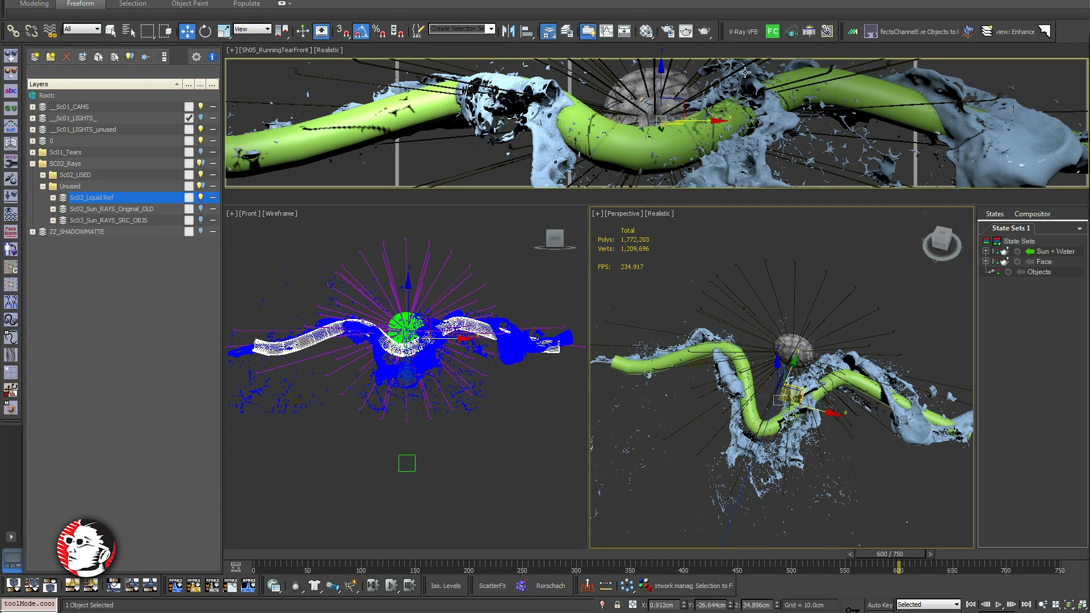
Hide the liquid mesh so only the guide tube and sun rays remain, and reselect the green tube
{"action": "left_click", "coordinate": [905, 430]}
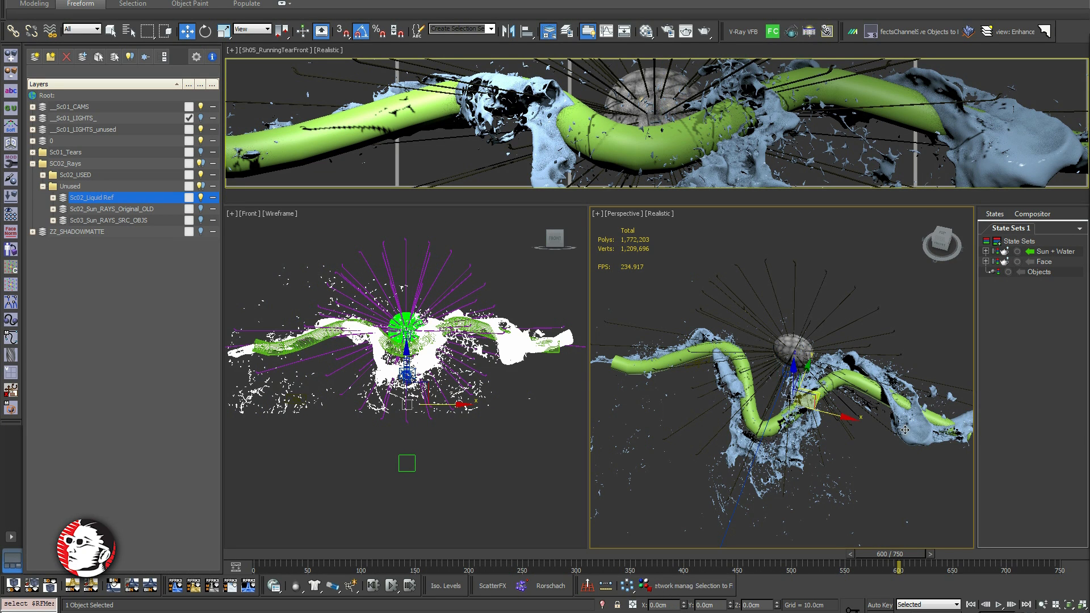
{"action": "right_click", "coordinate": [905, 430]}
{"action": "left_click", "coordinate": [923, 391]}
{"action": "left_click", "coordinate": [873, 387]}
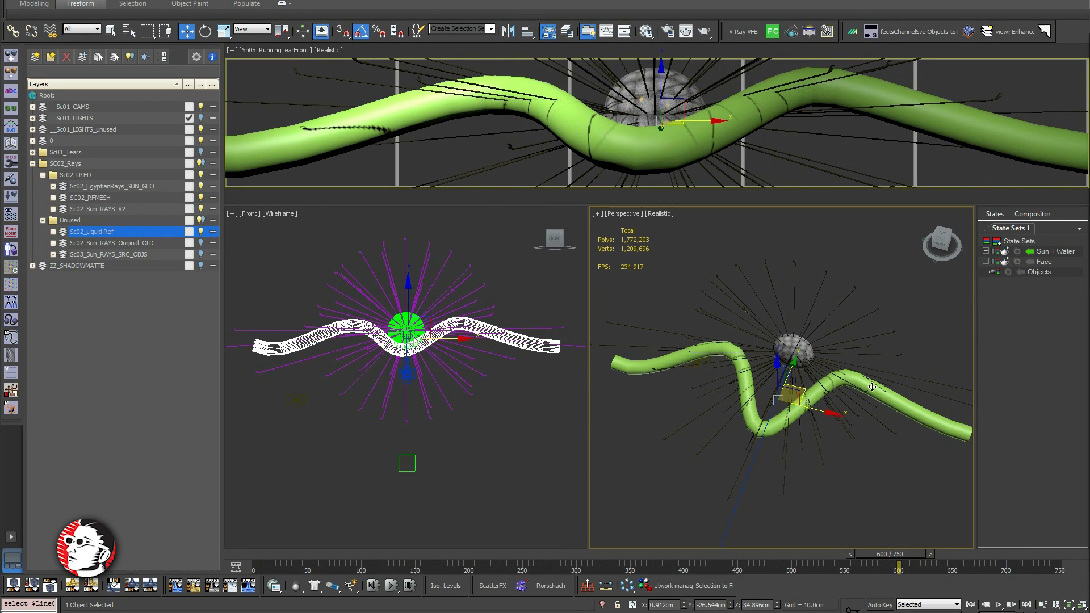
Edit the guide tube's spline at vertex level, checking its bend points and nudging the peak vertex left of the sun upward
{"action": "key", "text": "1"}
{"action": "middle_click_drag", "start_coordinate": [737, 388], "coordinate": [731, 380]}
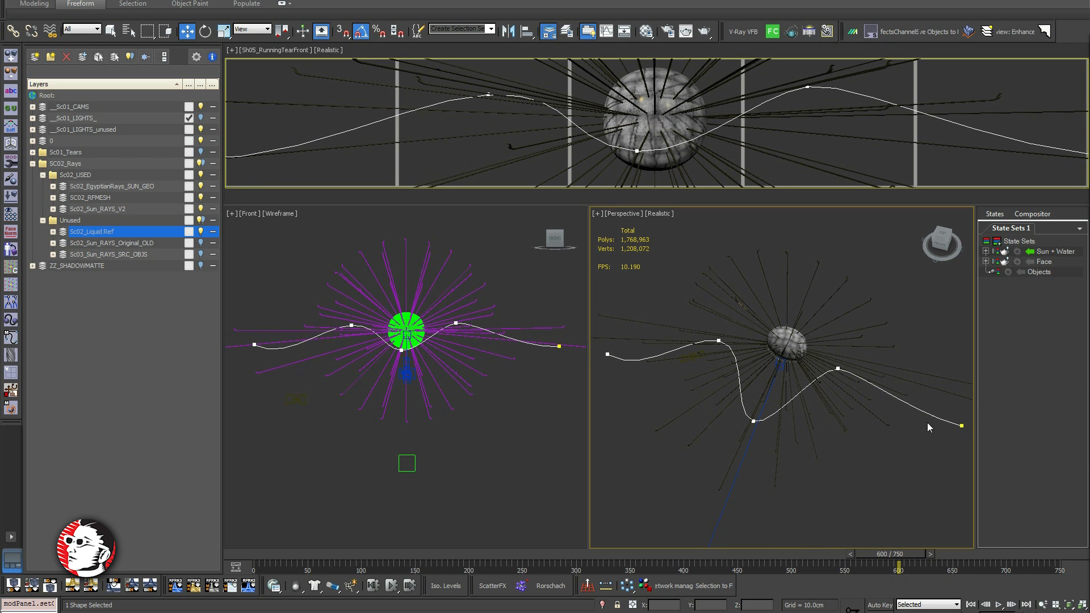
{"action": "left_click", "coordinate": [838, 369]}
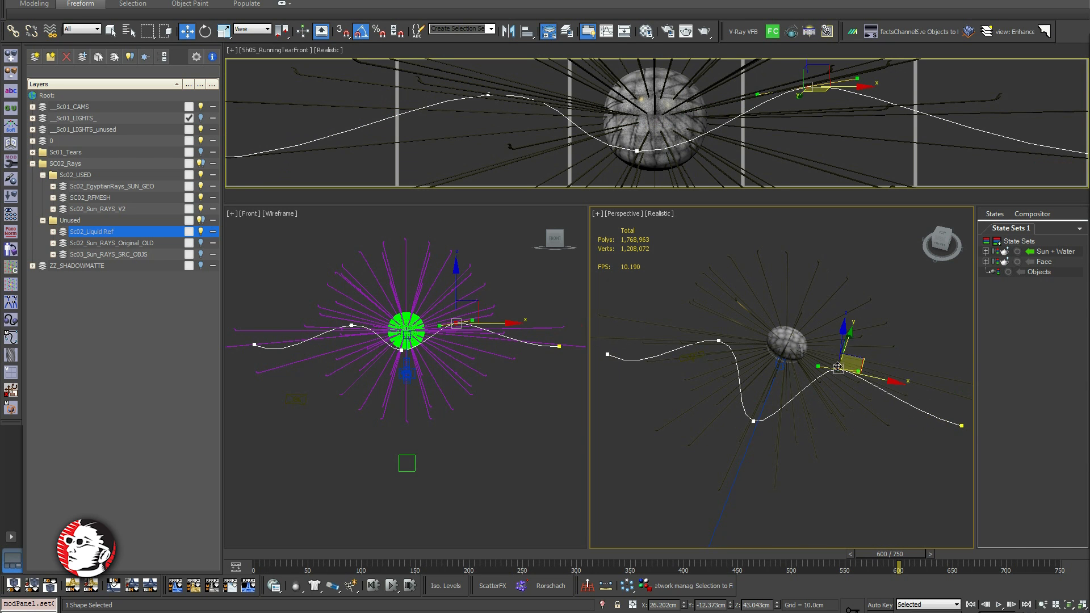
{"action": "left_click", "coordinate": [753, 421]}
{"action": "left_click", "coordinate": [719, 340]}
{"action": "left_click_drag", "start_coordinate": [495, 77], "coordinate": [494, 68]}
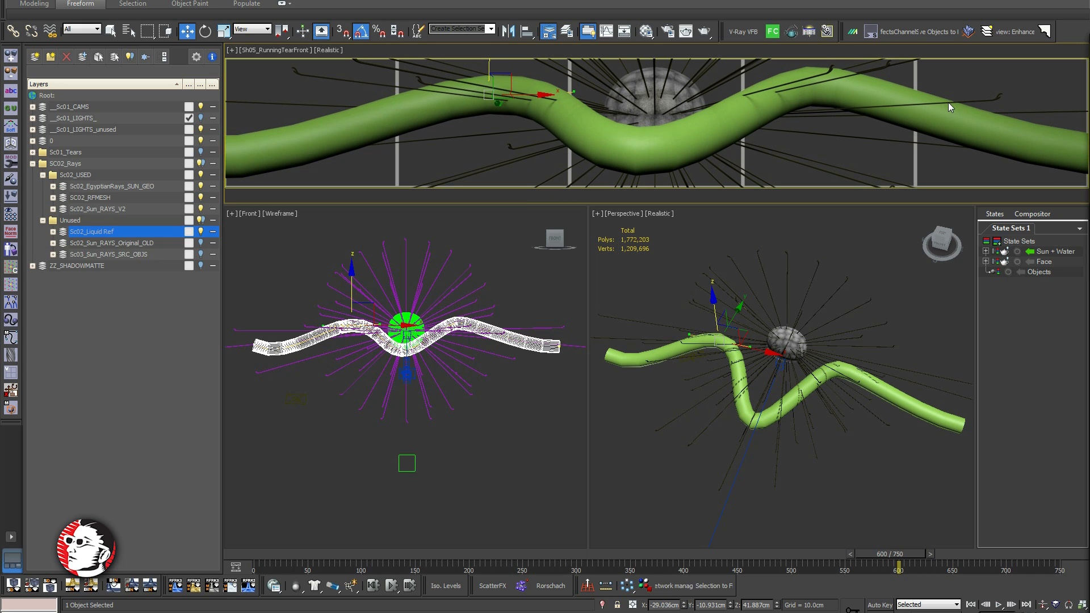
Enable 2D Pan Zoom in the Sh05_RunningTearFront view and inspect closely where the sun rays meet the green tube
{"action": "left_click", "coordinate": [232, 50]}
{"action": "left_click", "coordinate": [266, 206]}
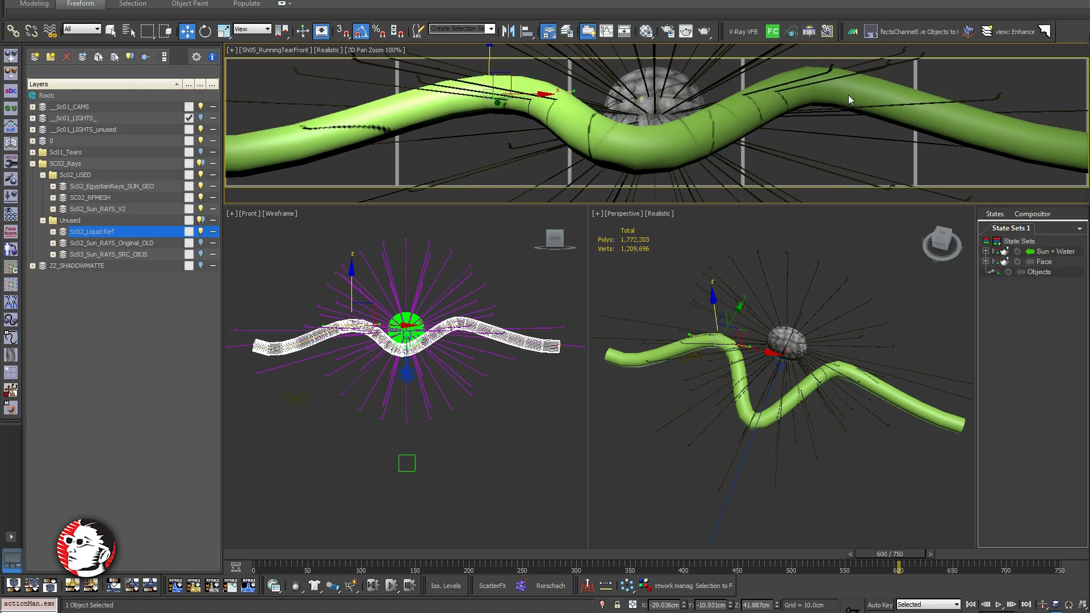
{"action": "scroll", "coordinate": [848, 94], "scroll_direction": "up", "scroll_amount": 6}
{"action": "middle_click_drag", "start_coordinate": [952, 113], "coordinate": [972, 86]}
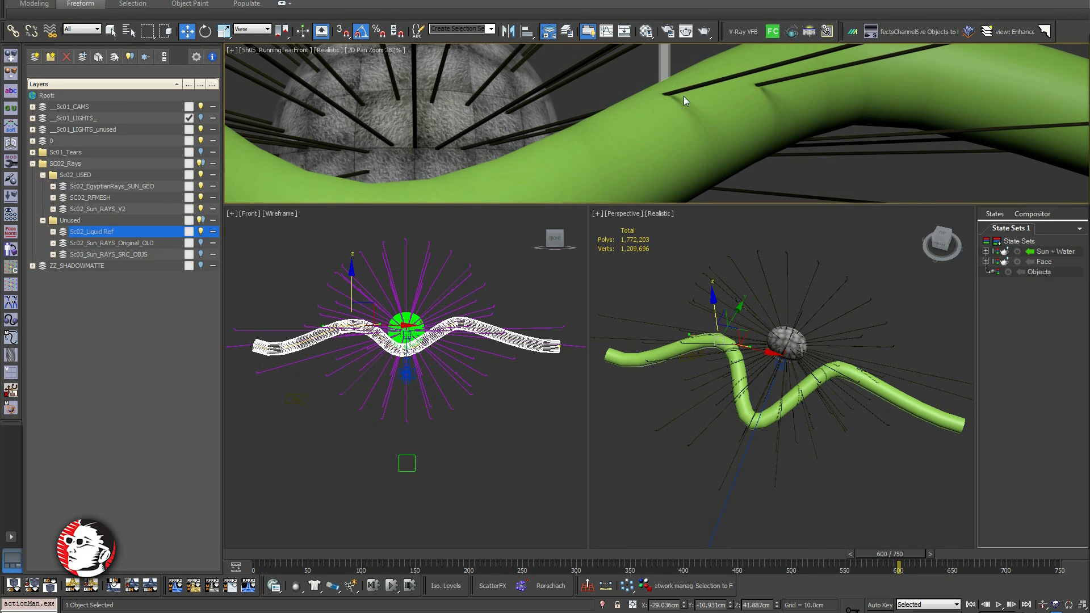
{"action": "scroll", "coordinate": [687, 75], "scroll_direction": "down", "scroll_amount": 3}
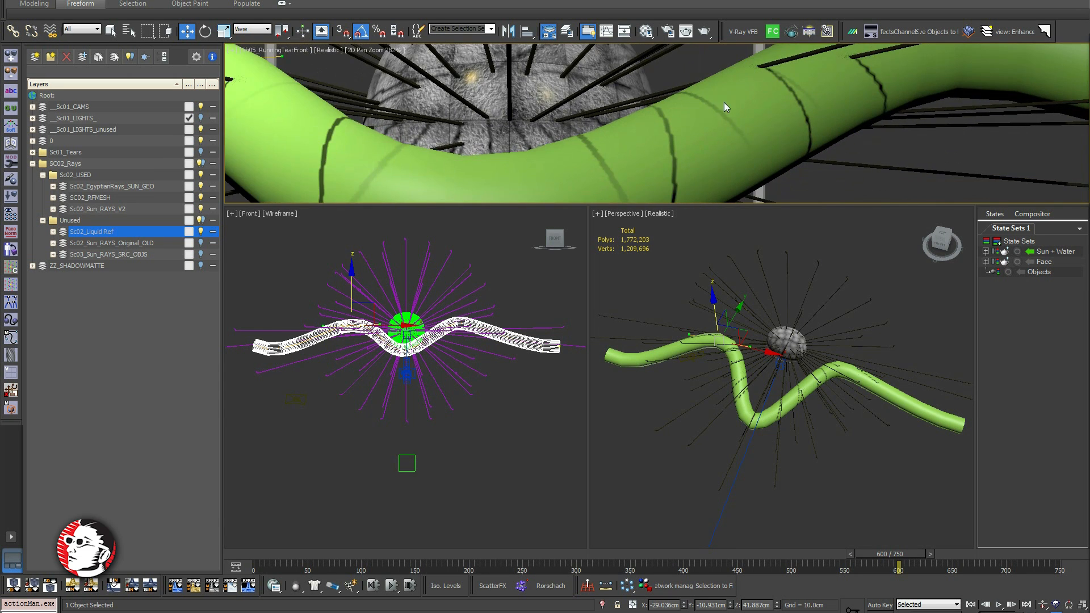
Frame the whole middle stretch of the guide tube in the Sh05_RunningTearFront view and go to frame 750
{"action": "scroll", "coordinate": [659, 104], "scroll_direction": "down", "scroll_amount": 2}
{"action": "middle_click_drag", "start_coordinate": [659, 102], "coordinate": [707, 139]}
{"action": "scroll", "coordinate": [810, 86], "scroll_direction": "up", "scroll_amount": 1}
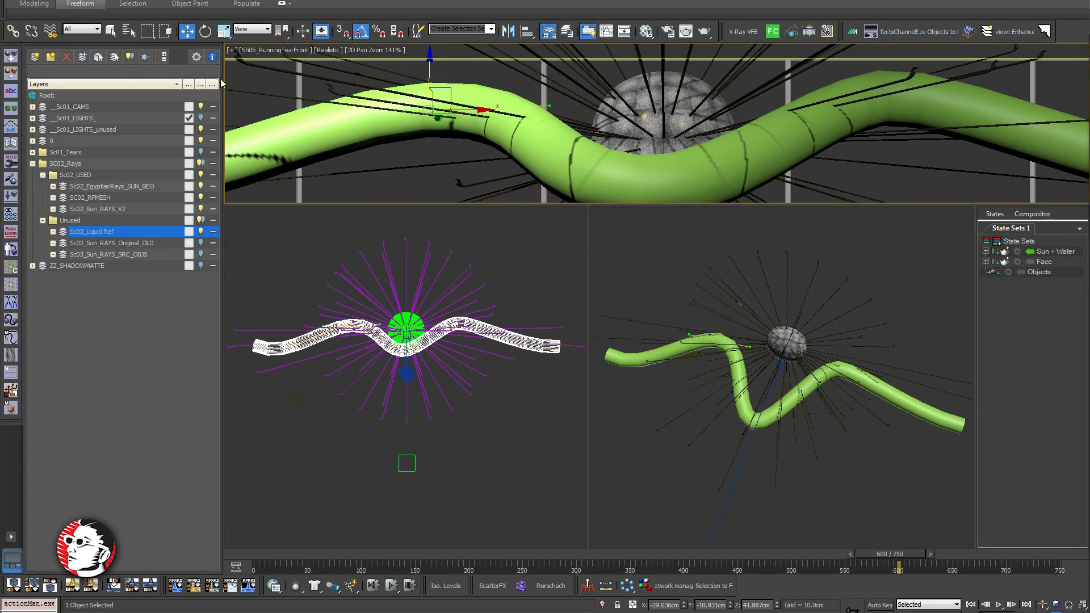
{"action": "left_click_drag", "start_coordinate": [879, 555], "coordinate": [1062, 480]}
{"action": "key", "text": "w"}
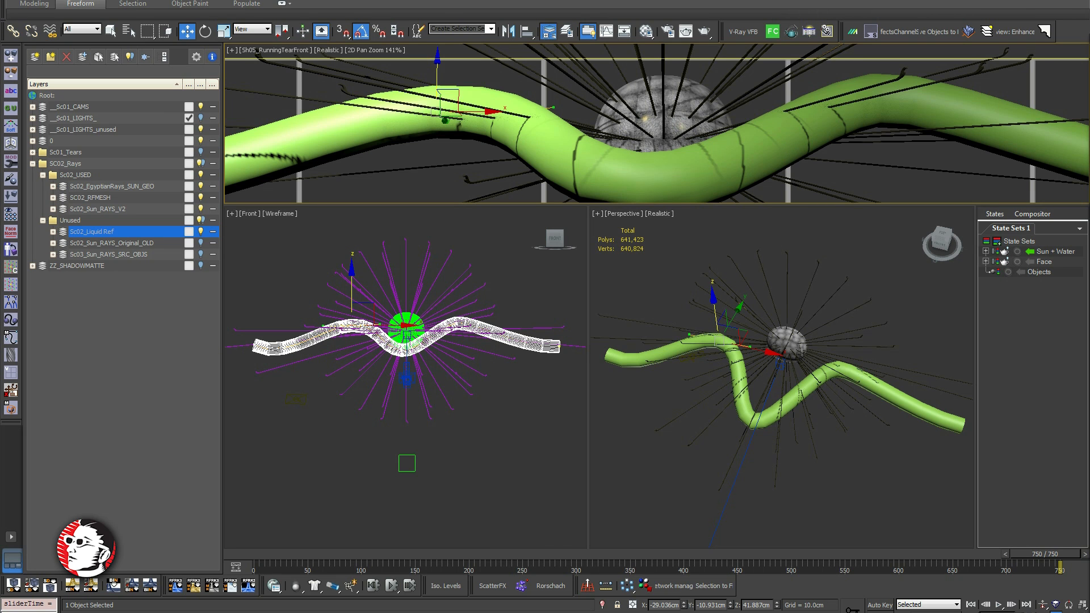
Go to vertex level on the guide spline and select its far right end vertex, followed by the peak vertex right of the sun
{"action": "right_click", "coordinate": [799, 385]}
{"action": "left_click", "coordinate": [962, 426]}
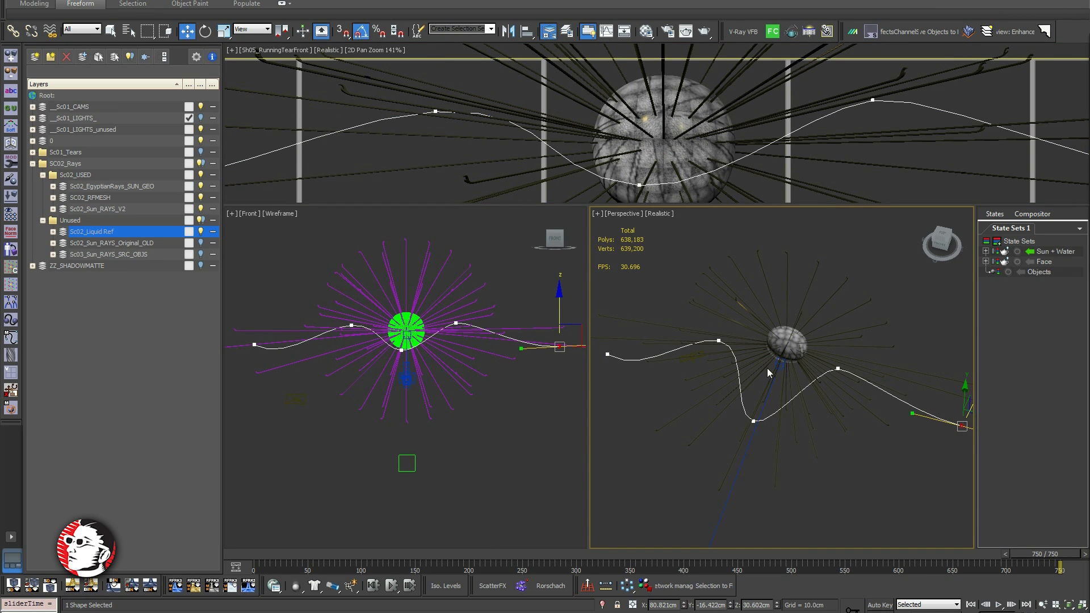
{"action": "left_click", "coordinate": [838, 369]}
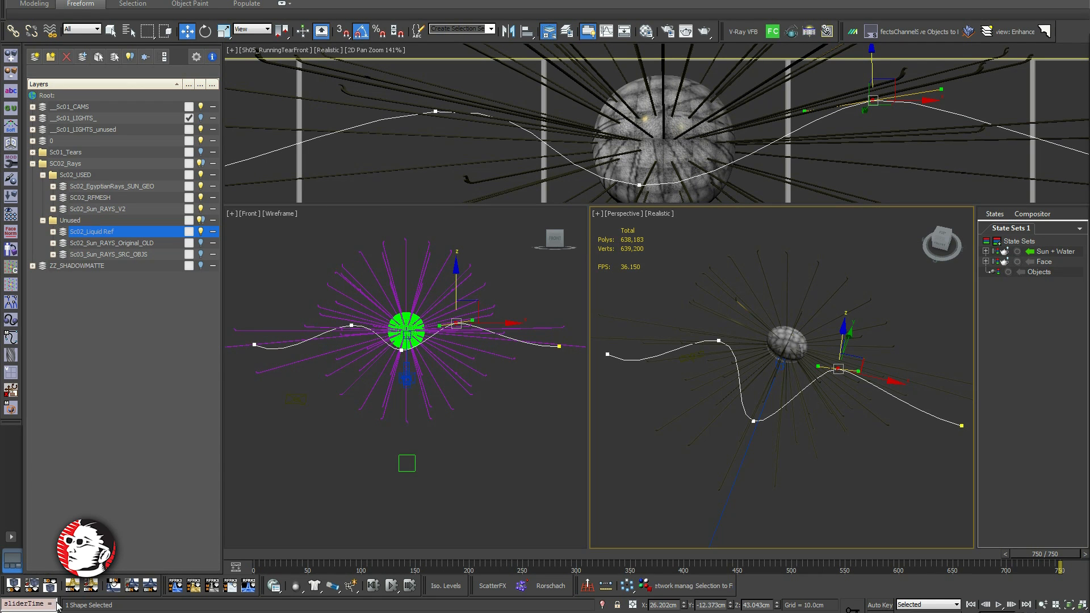
Open the SD File Export Settings, check the selected-objects options and export file path, and close the dialog without exporting
{"action": "left_click", "coordinate": [32, 586]}
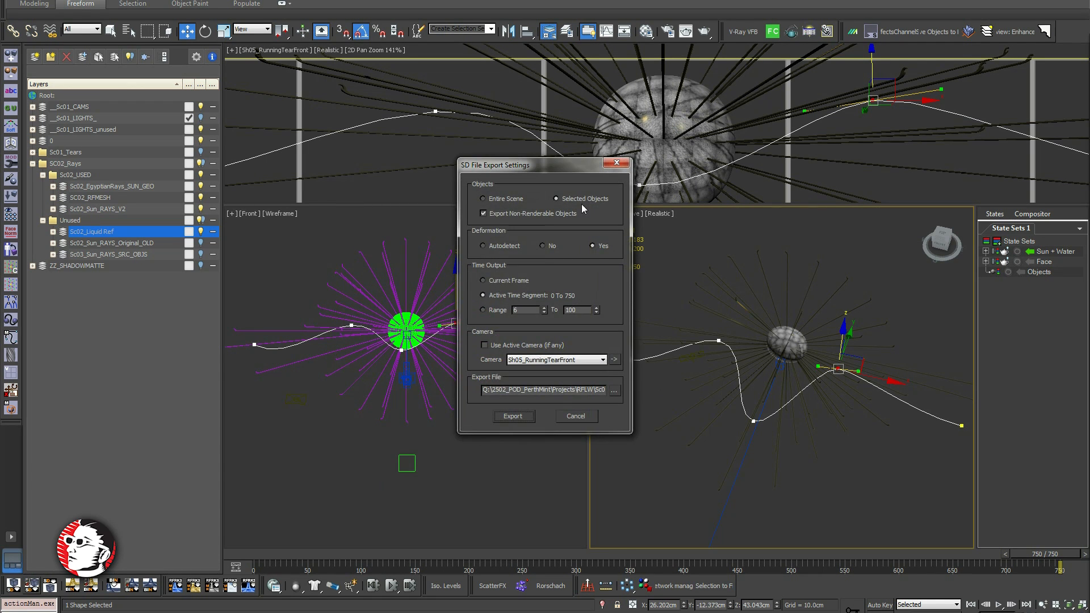
{"action": "left_click_drag", "start_coordinate": [520, 385], "coordinate": [622, 385]}
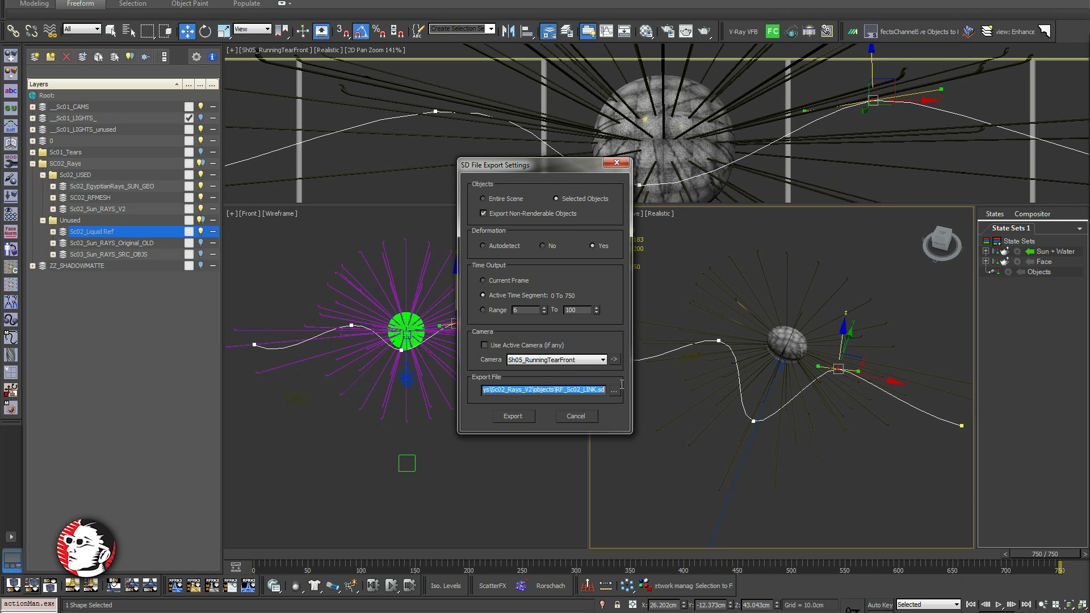
{"action": "left_click", "coordinate": [589, 391]}
{"action": "left_click", "coordinate": [617, 164]}
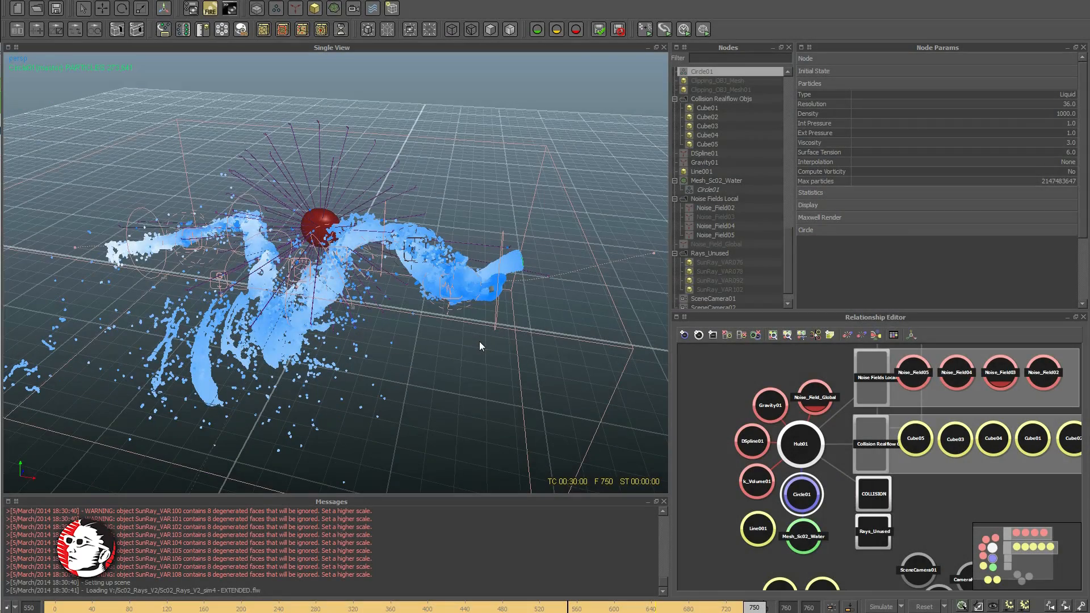
Switch to RealFlow and inspect the liquid simulation around the sun, selecting DSpline01, Circle01 and k_Volume01 in turn
{"action": "left_click_drag", "start_coordinate": [296, 302], "coordinate": [409, 211], "text": "alt"}
{"action": "left_click", "coordinate": [397, 188]}
{"action": "left_click_drag", "start_coordinate": [511, 267], "coordinate": [580, 234], "text": "alt"}
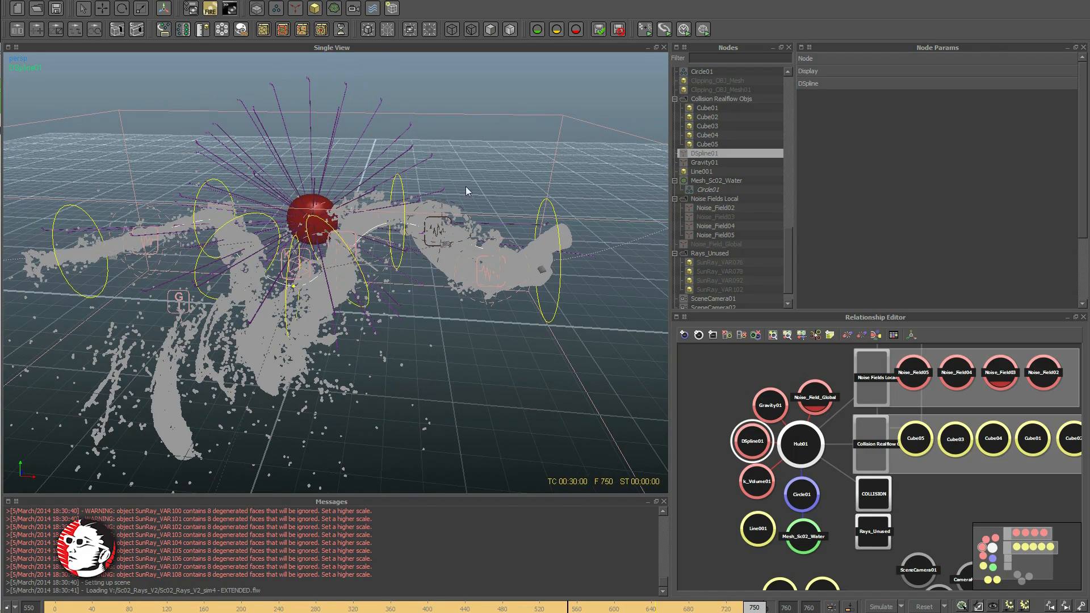
{"action": "left_click", "coordinate": [217, 212]}
{"action": "left_click_drag", "start_coordinate": [217, 212], "coordinate": [412, 162], "text": "alt"}
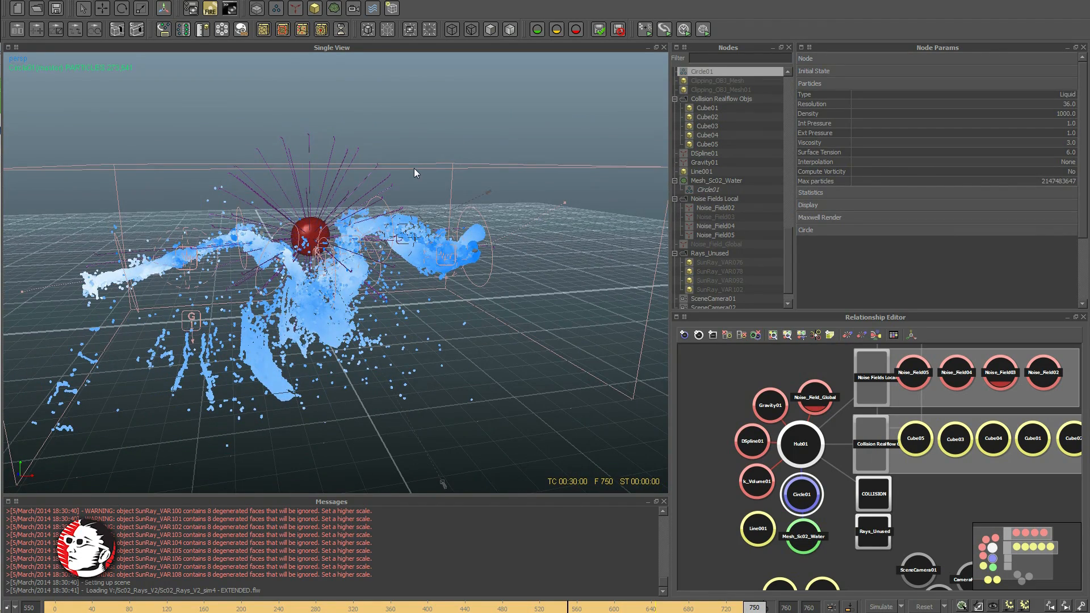
{"action": "left_click", "coordinate": [414, 168]}
{"action": "left_click_drag", "start_coordinate": [594, 269], "coordinate": [331, 303], "text": "alt"}
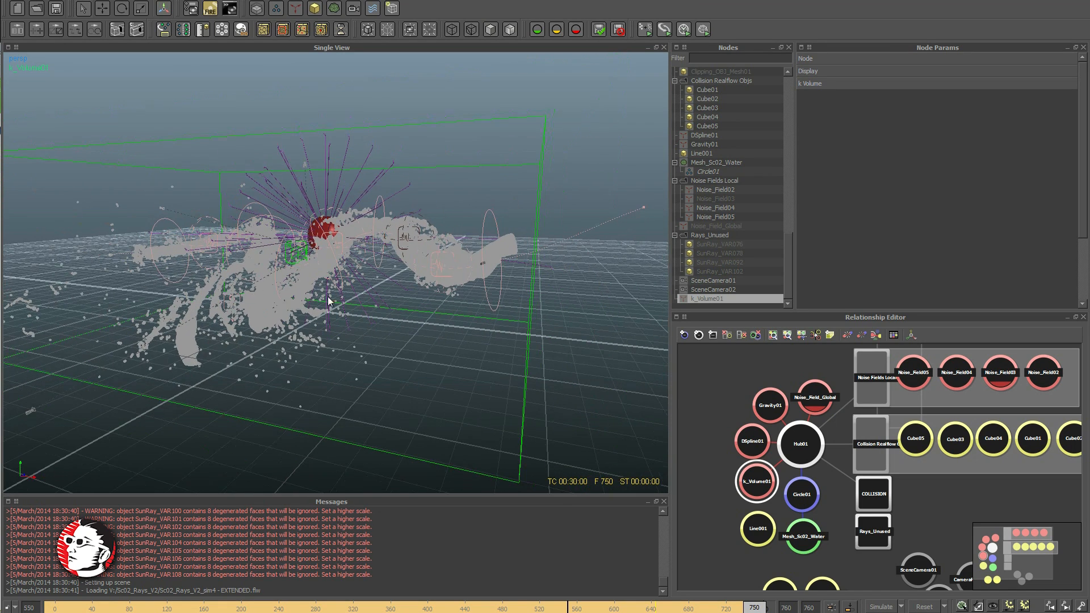
Open the scene's scale options, check the geometry scale, and cancel without changes
{"action": "left_click", "coordinate": [978, 606]}
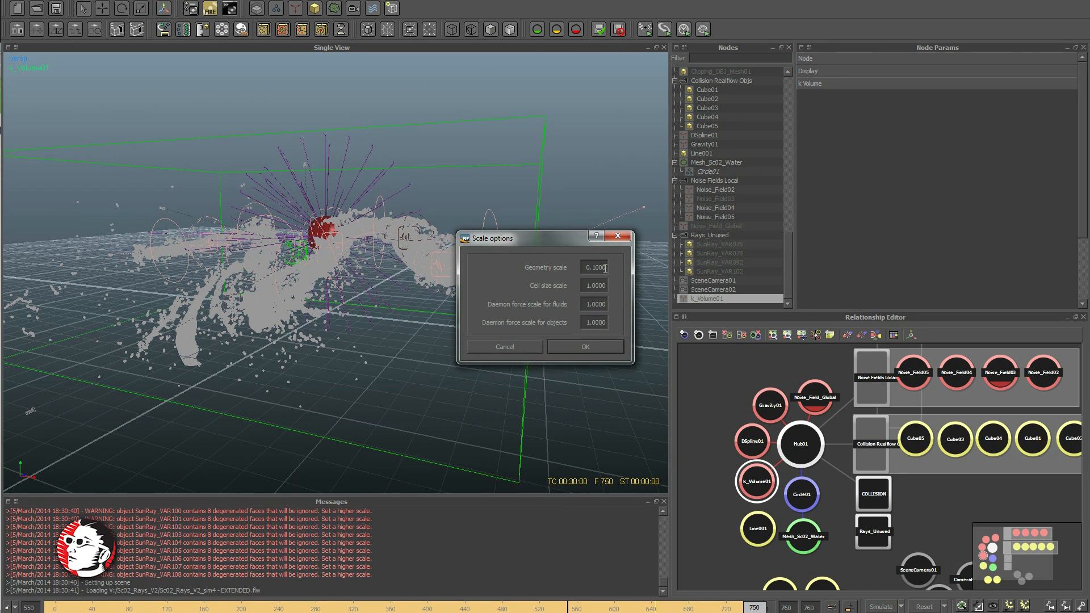
{"action": "left_click_drag", "start_coordinate": [586, 267], "coordinate": [608, 267]}
{"action": "left_click", "coordinate": [592, 267]}
{"action": "left_click", "coordinate": [518, 349]}
Select the Circle01 emitter, examine its liquid flow around the sun, and hide the particles to expose the daemons and rays
{"action": "left_click_drag", "start_coordinate": [322, 339], "coordinate": [576, 287], "text": "alt"}
{"action": "left_click", "coordinate": [492, 261]}
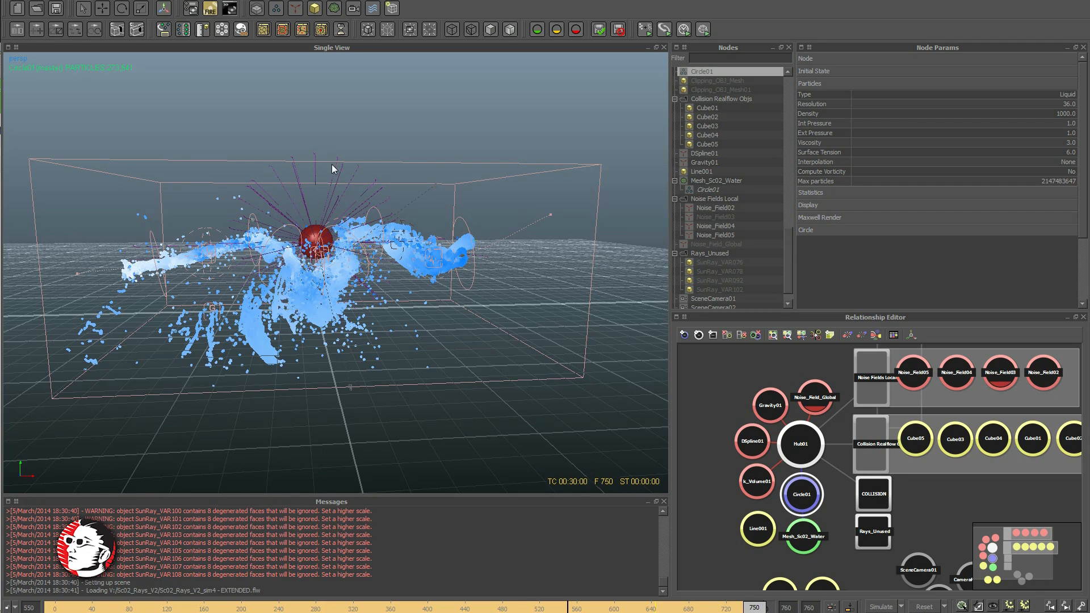
{"action": "left_click_drag", "start_coordinate": [356, 256], "coordinate": [244, 298], "text": "alt"}
{"action": "right_click_drag", "start_coordinate": [244, 298], "coordinate": [462, 290], "text": "alt"}
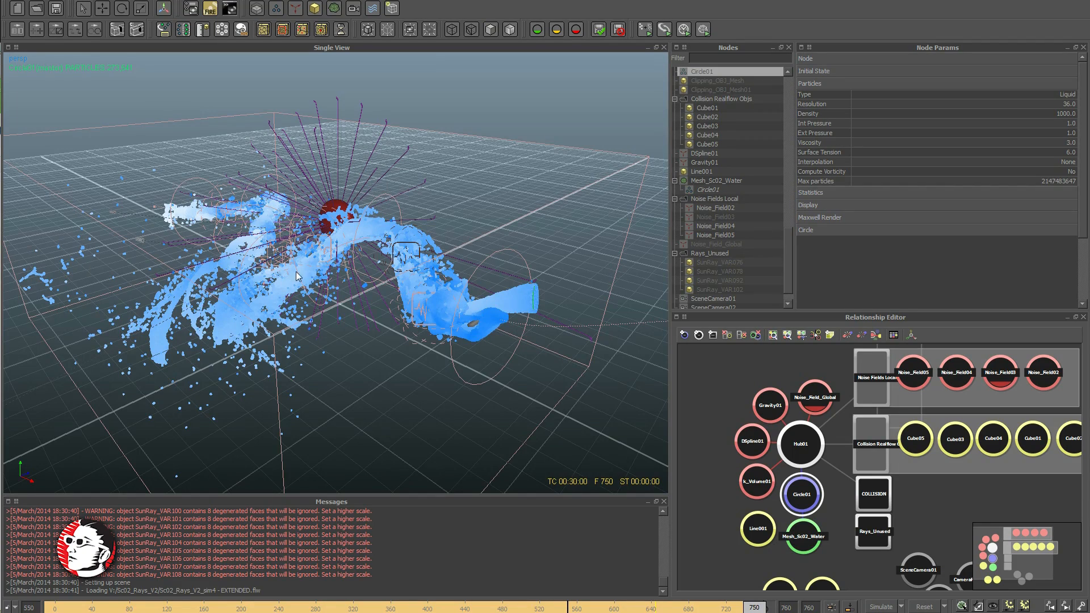
{"action": "left_click_drag", "start_coordinate": [295, 271], "coordinate": [359, 246], "text": "alt"}
{"action": "left_click_drag", "start_coordinate": [463, 247], "coordinate": [408, 236], "text": "alt"}
{"action": "right_click_drag", "start_coordinate": [462, 254], "coordinate": [407, 265], "text": "alt"}
{"action": "left_click_drag", "start_coordinate": [406, 265], "coordinate": [514, 302], "text": "alt"}
{"action": "left_click", "coordinate": [388, 27]}
{"action": "left_click_drag", "start_coordinate": [579, 258], "coordinate": [608, 341], "text": "alt"}
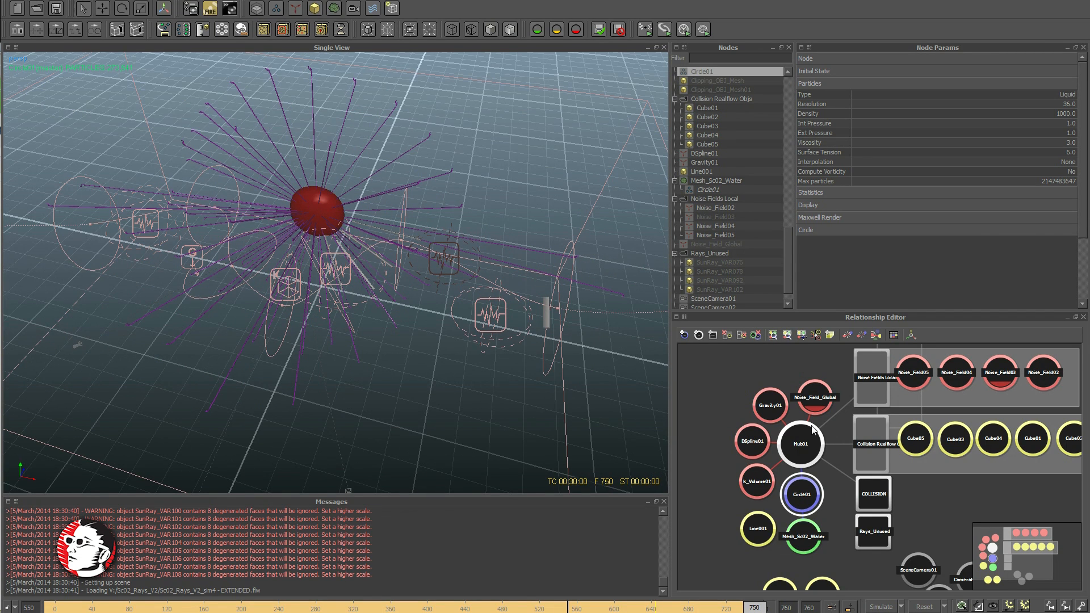
Select the Line001 guide tube and display it as a shaded object in the viewport
{"action": "left_click", "coordinate": [759, 532]}
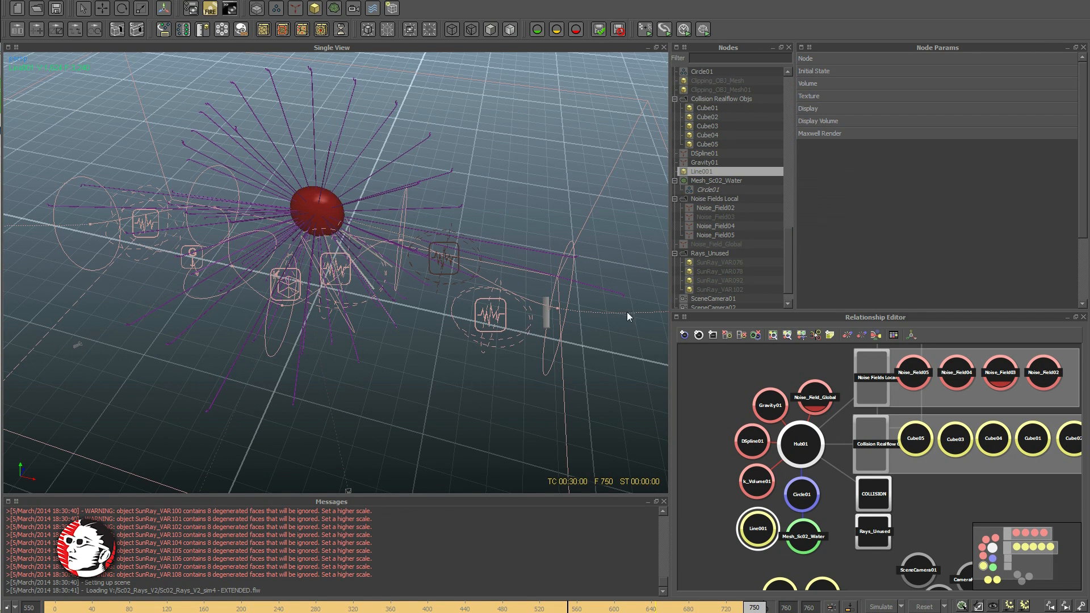
{"action": "left_click", "coordinate": [368, 28]}
{"action": "left_click_drag", "start_coordinate": [363, 280], "coordinate": [349, 306], "text": "alt"}
{"action": "left_click", "coordinate": [359, 279]}
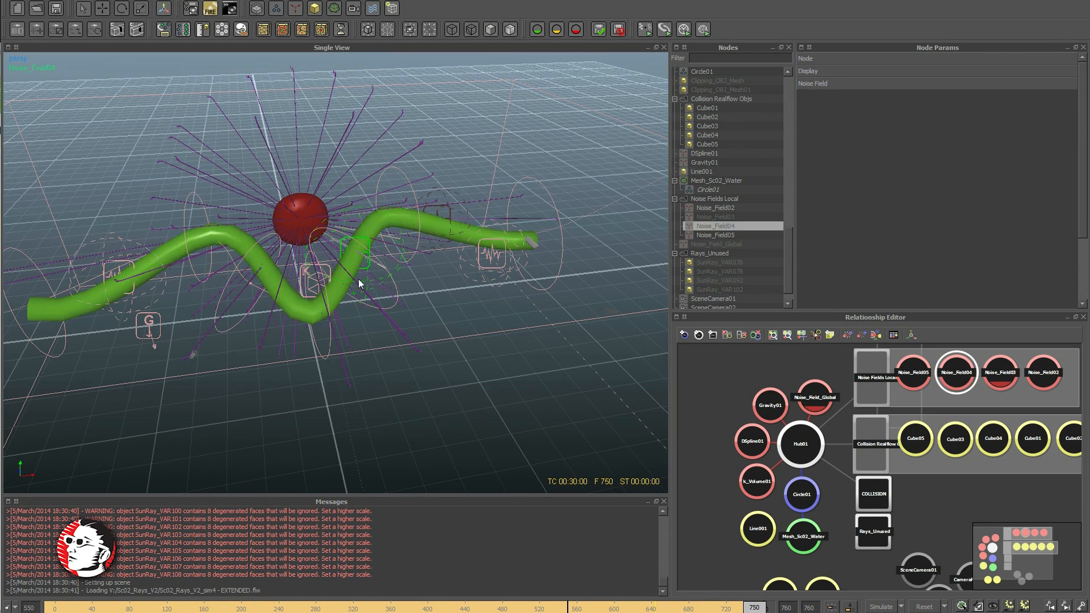
Select the DSpline01 daemon and examine how its spline and control rings follow the green guide tube
{"action": "right_click_drag", "start_coordinate": [359, 279], "coordinate": [499, 234], "text": "alt"}
{"action": "left_click_drag", "start_coordinate": [499, 234], "coordinate": [640, 271], "text": "alt"}
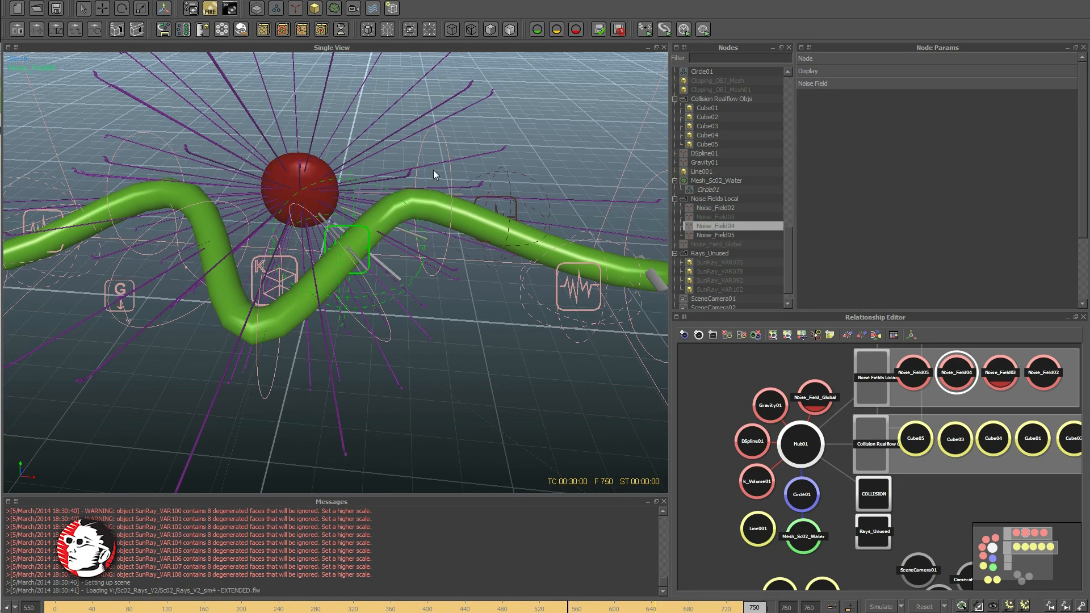
{"action": "left_click", "coordinate": [450, 168]}
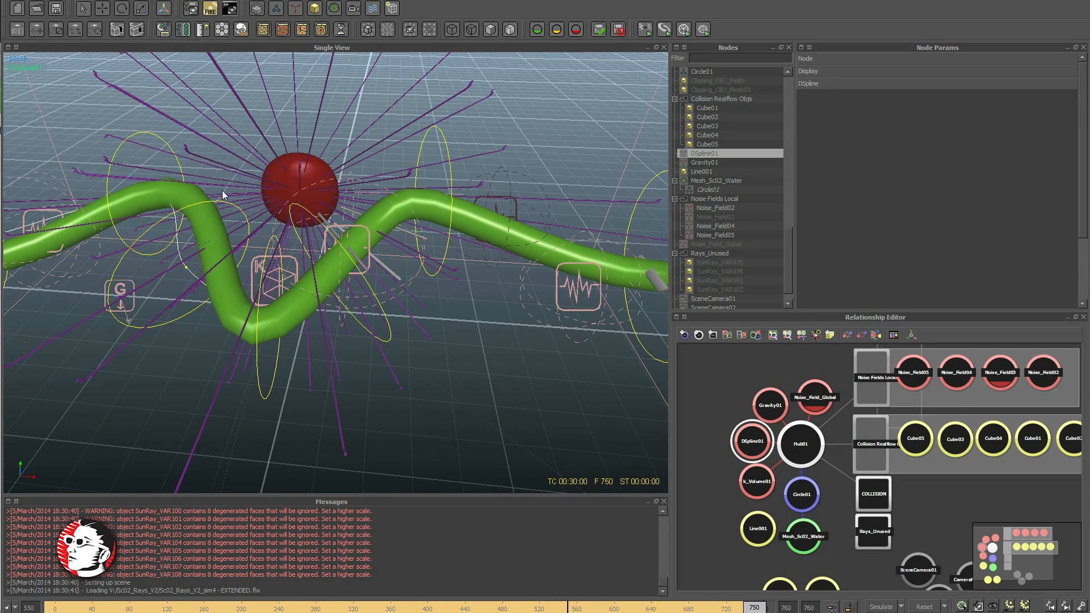
{"action": "left_click_drag", "start_coordinate": [223, 190], "coordinate": [581, 237], "text": "alt"}
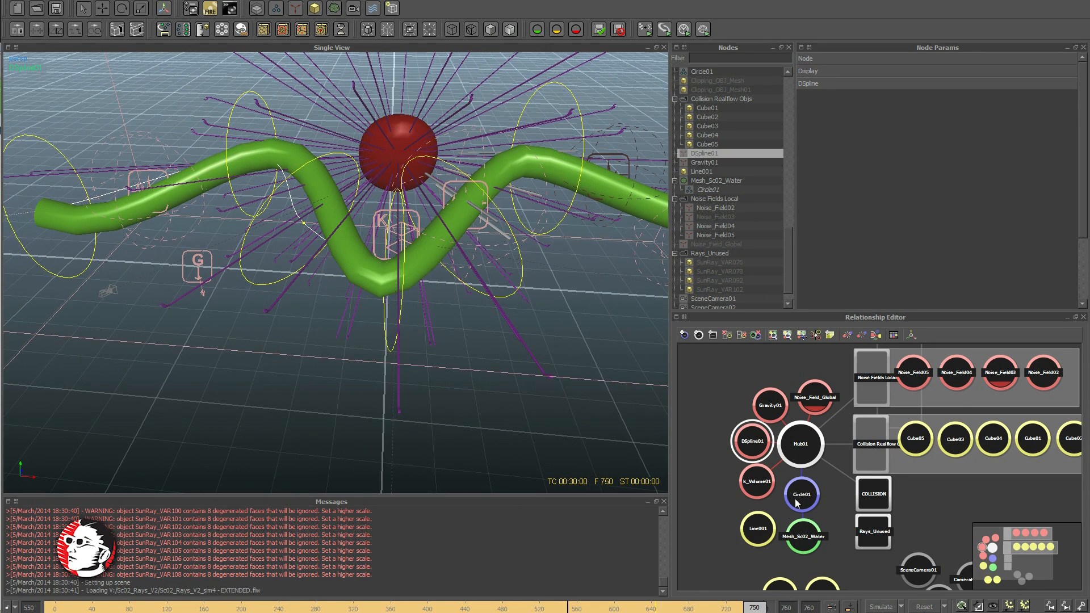
Hide the Line001 guide tube again so the spline daemon and noise fields are unobstructed
{"action": "left_click", "coordinate": [762, 536]}
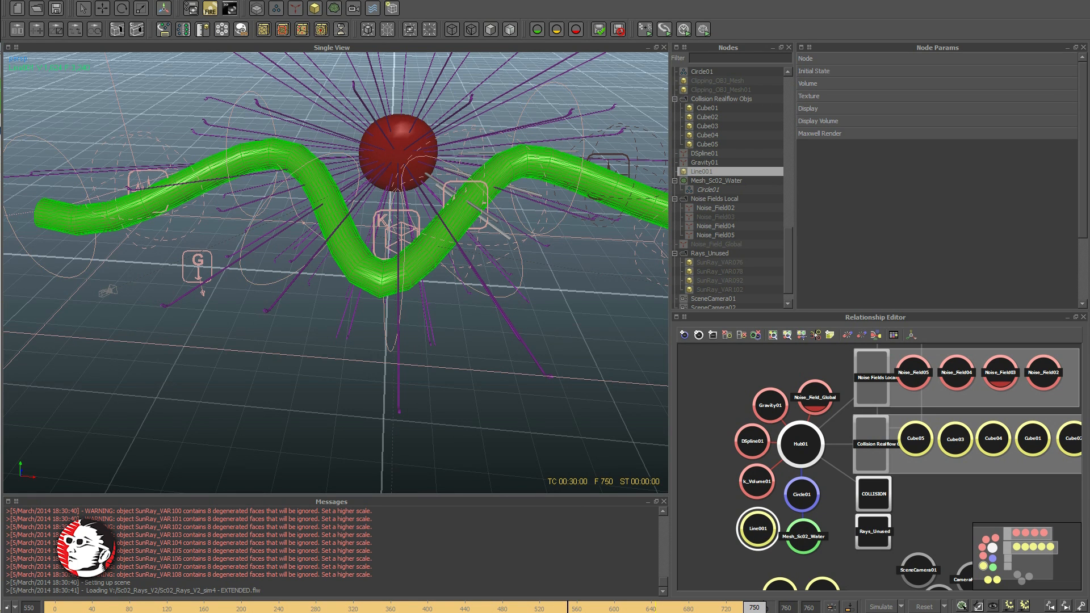
{"action": "left_click", "coordinate": [387, 31]}
{"action": "left_click_drag", "start_coordinate": [493, 173], "coordinate": [504, 208], "text": "alt"}
{"action": "middle_click_drag", "start_coordinate": [504, 208], "coordinate": [252, 191], "text": "alt"}
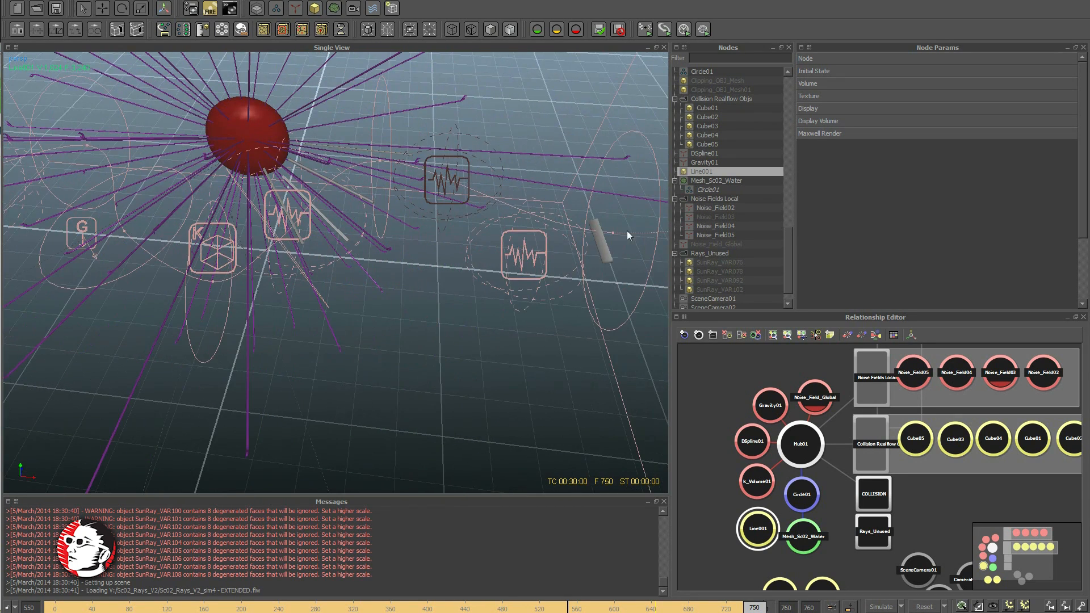
Select DSpline01, expand its DSpline parameters, and review the axial, radial and vortex strengths against its rings in the viewport
{"action": "left_click", "coordinate": [614, 231]}
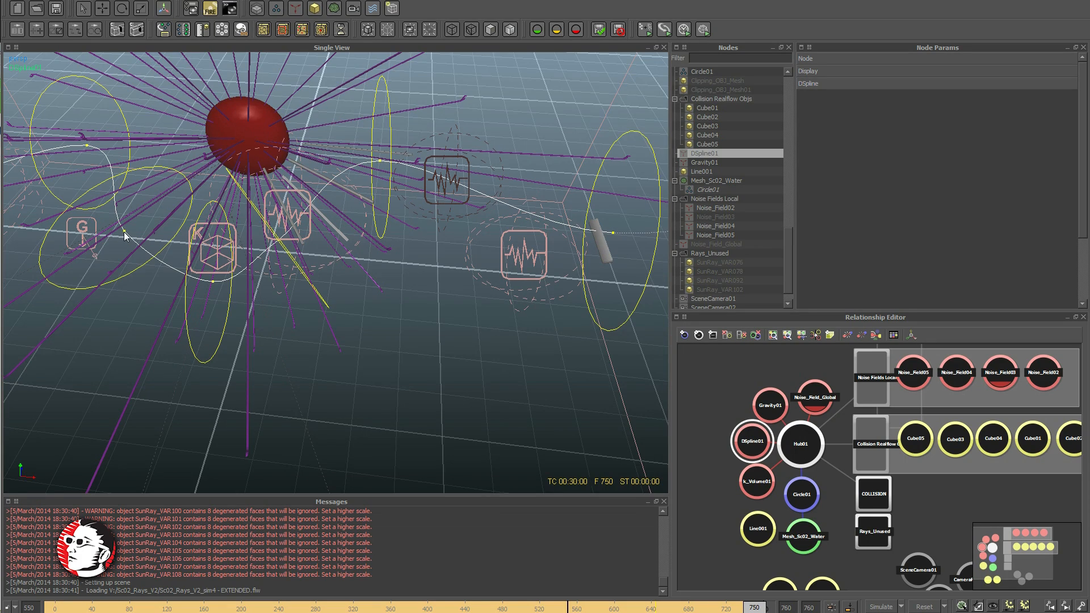
{"action": "left_click_drag", "start_coordinate": [132, 216], "coordinate": [95, 193], "text": "alt"}
{"action": "left_click_drag", "start_coordinate": [365, 206], "coordinate": [392, 133], "text": "alt"}
{"action": "left_click", "coordinate": [881, 84]}
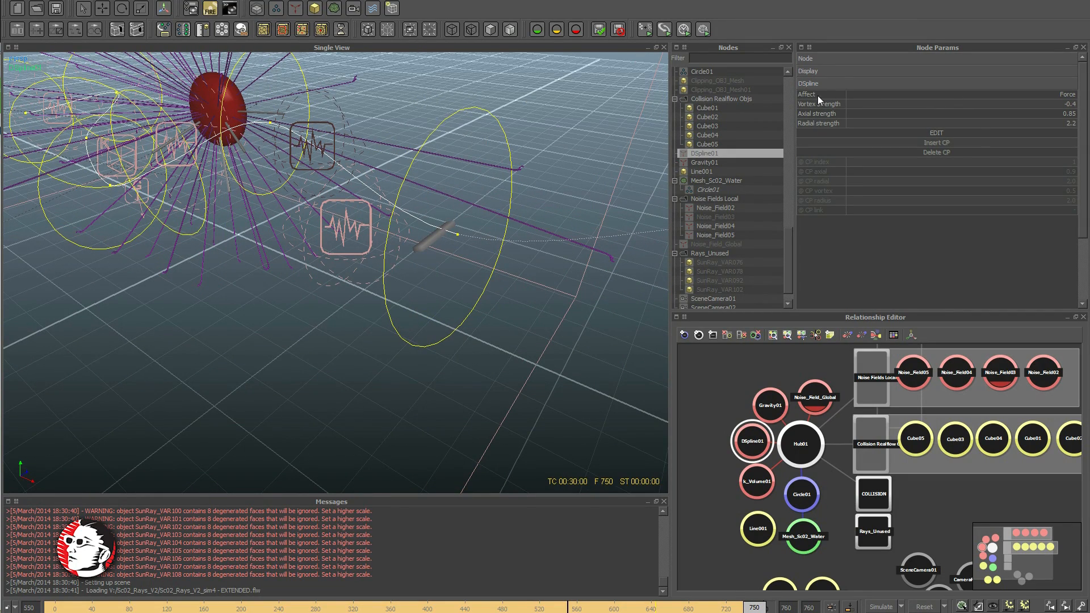
{"action": "left_click_drag", "start_coordinate": [540, 168], "coordinate": [528, 287], "text": "alt"}
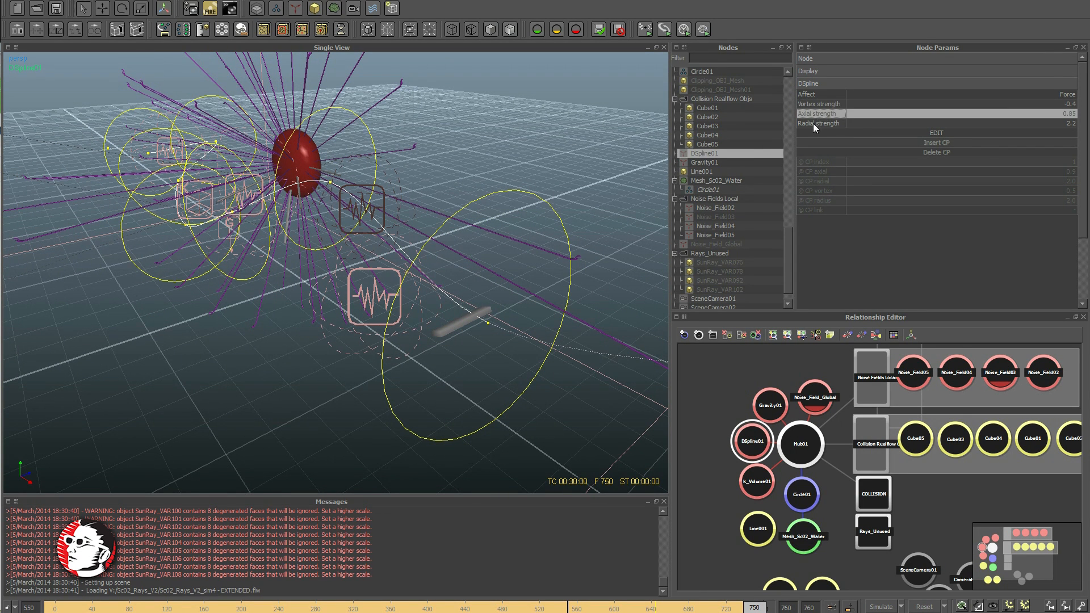
{"action": "left_click_drag", "start_coordinate": [486, 287], "coordinate": [411, 336], "text": "alt"}
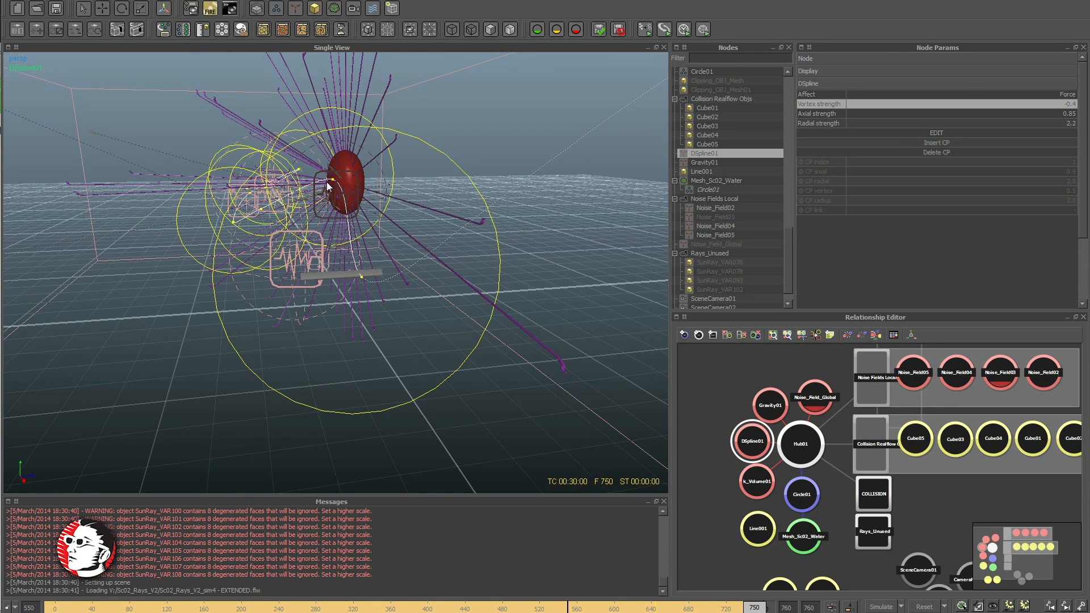
Open DSpline01's vortex strength value and examine its control rings from the side and along the spline
{"action": "double_click", "coordinate": [1069, 104]}
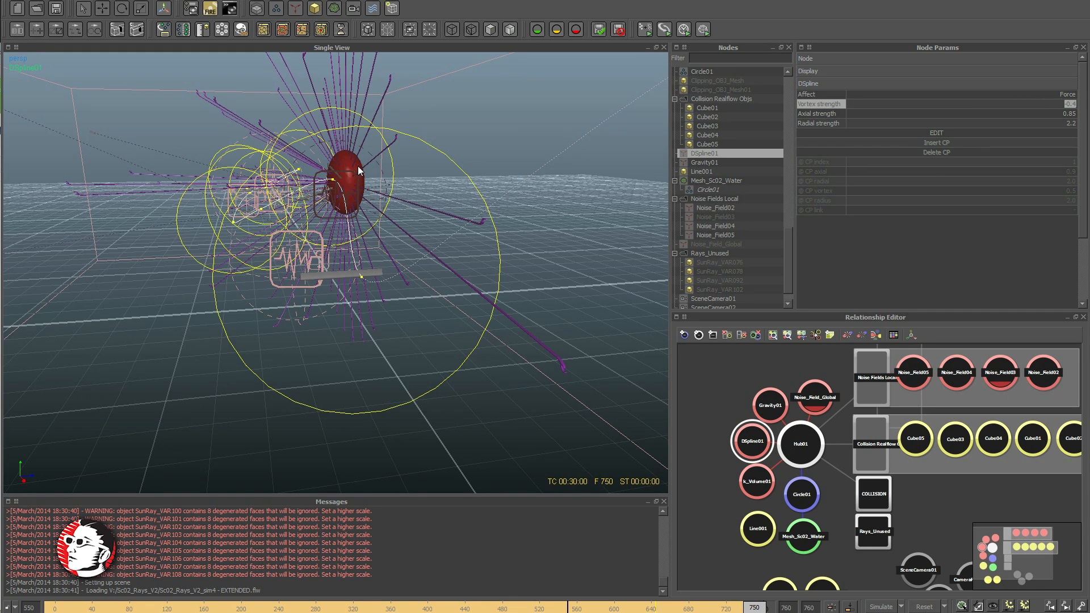
{"action": "left_click_drag", "start_coordinate": [312, 241], "coordinate": [529, 234], "text": "alt"}
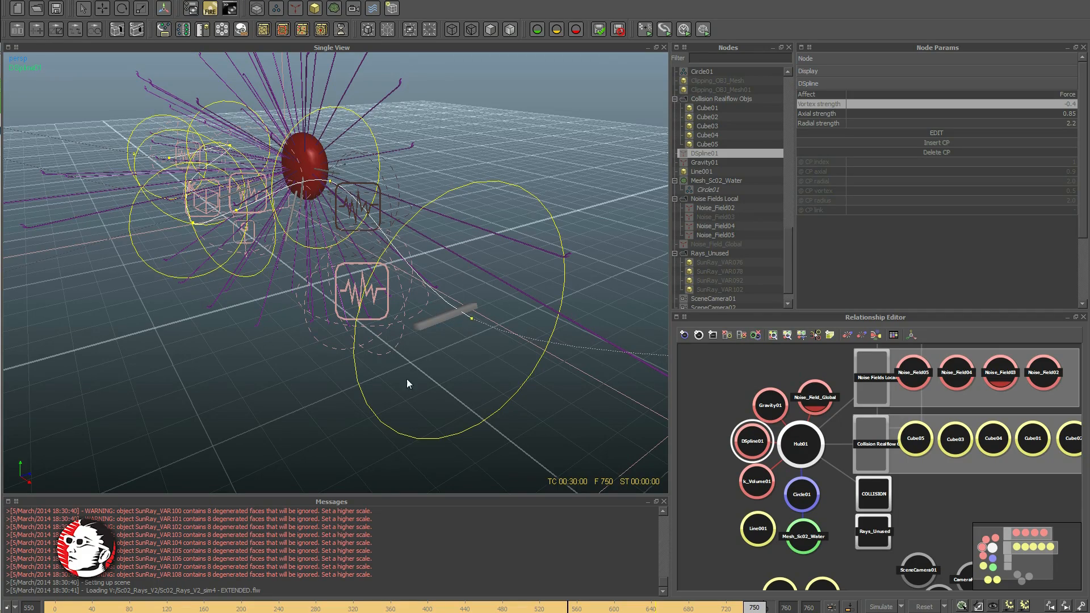
{"action": "left_click_drag", "start_coordinate": [392, 291], "coordinate": [560, 293], "text": "alt"}
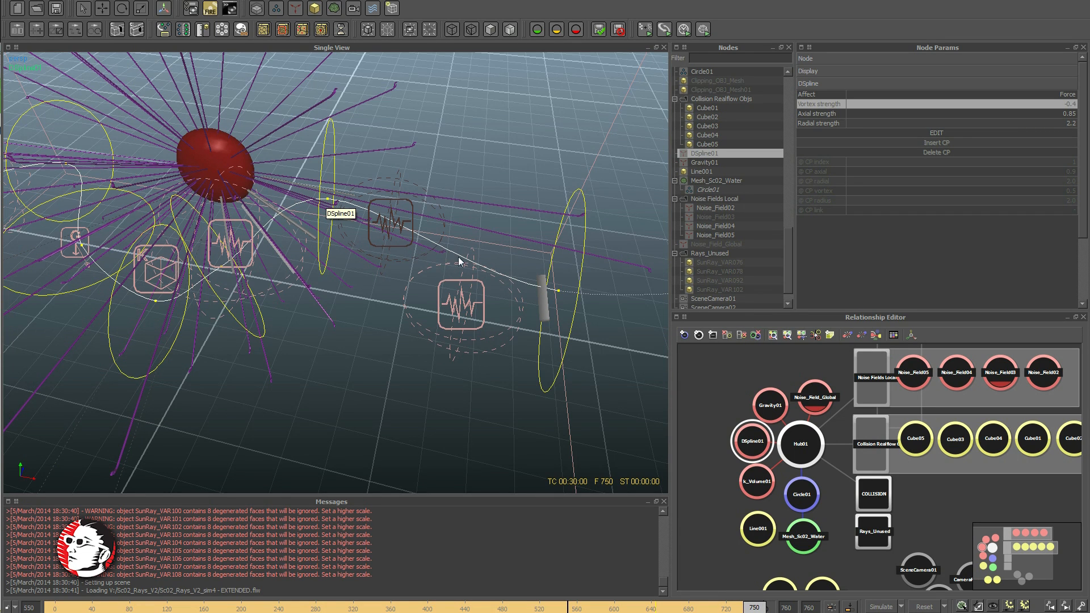
{"action": "left_click_drag", "start_coordinate": [577, 294], "coordinate": [455, 180], "text": "alt"}
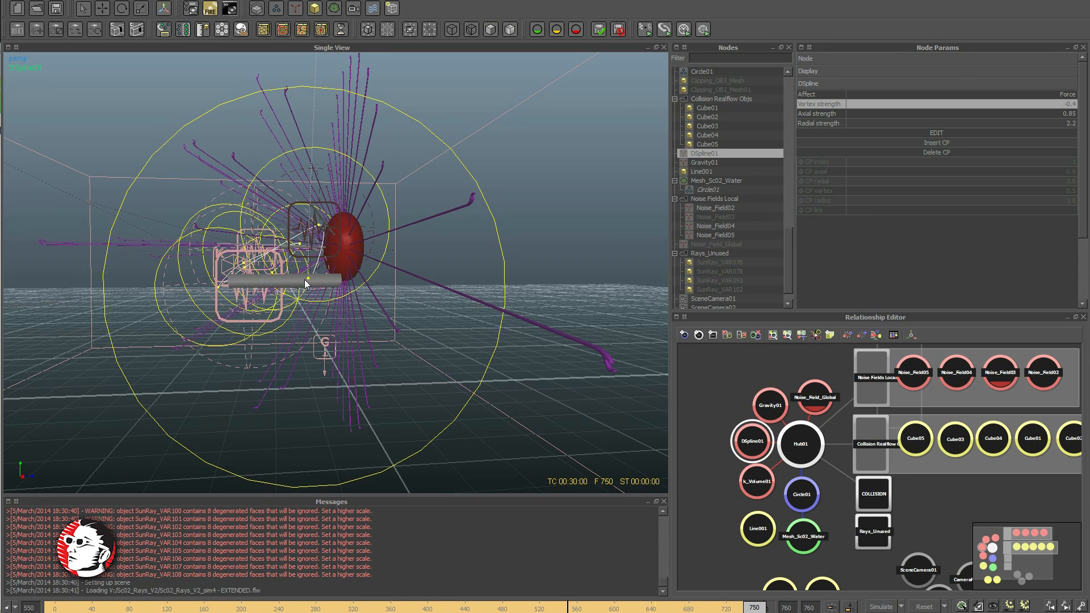
{"action": "left_click_drag", "start_coordinate": [304, 279], "coordinate": [360, 267], "text": "alt"}
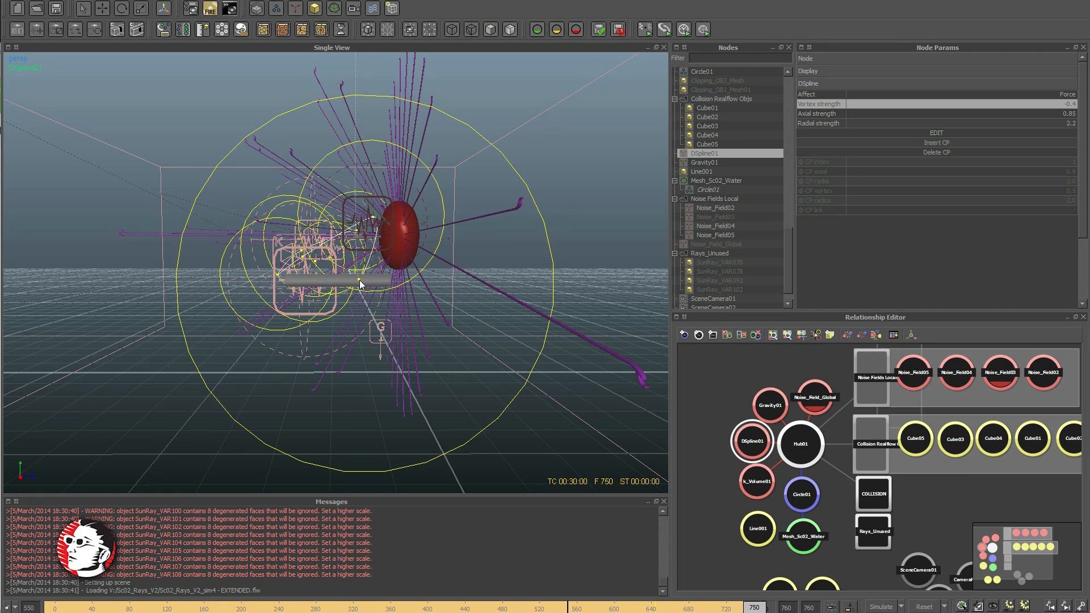
{"action": "left_click_drag", "start_coordinate": [263, 234], "coordinate": [466, 257], "text": "alt"}
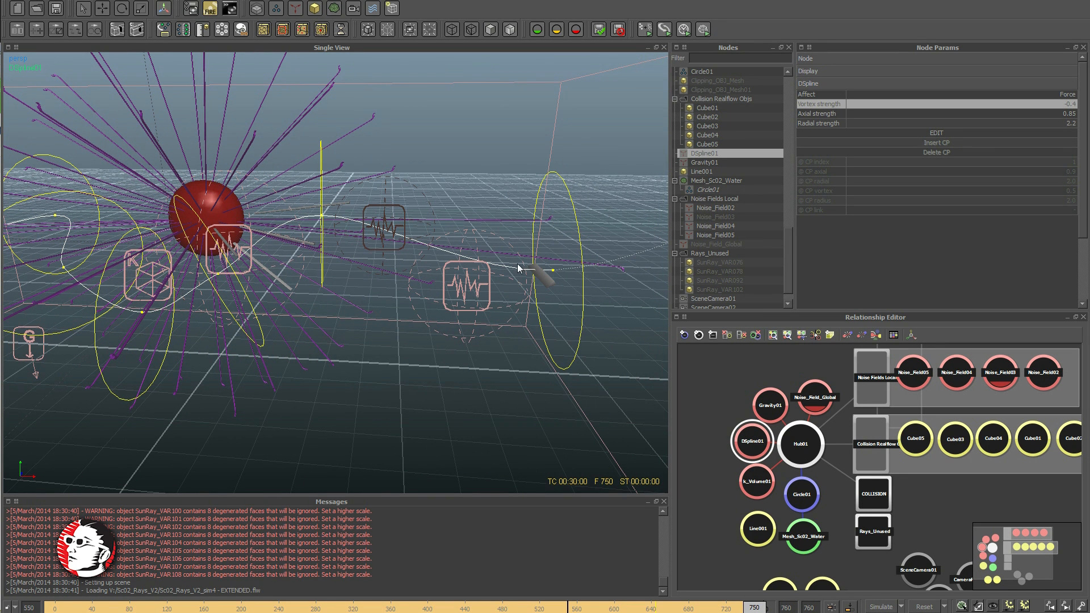
Select the Circle01 emitter, redisplay its liquid particles, and examine the flow from the top and in perspective
{"action": "left_click", "coordinate": [813, 499]}
{"action": "left_click_drag", "start_coordinate": [360, 130], "coordinate": [351, 243], "text": "alt"}
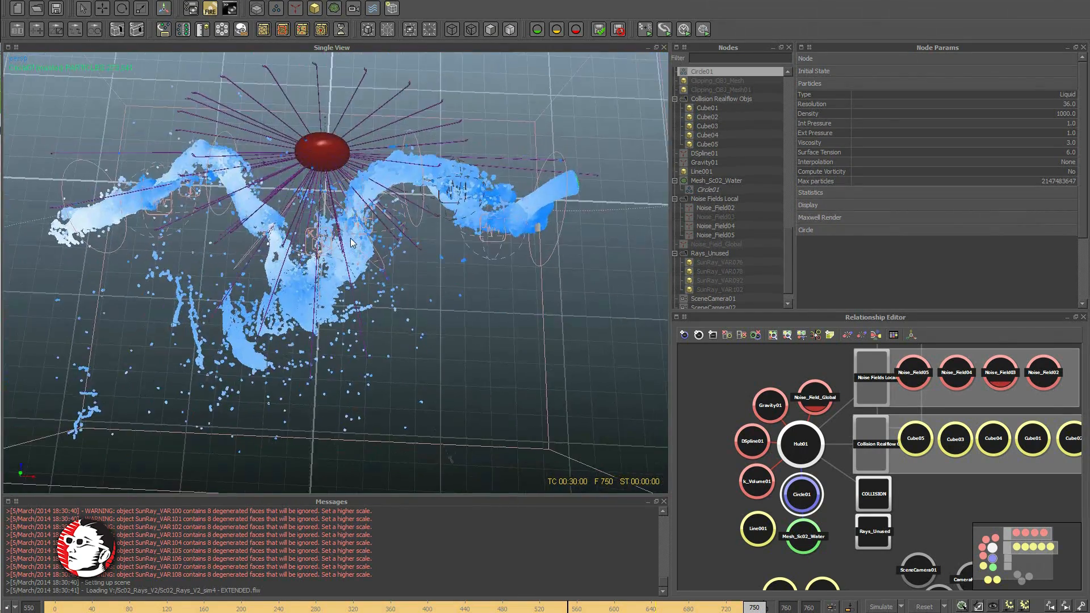
{"action": "key", "text": "2"}
{"action": "key", "text": "1"}
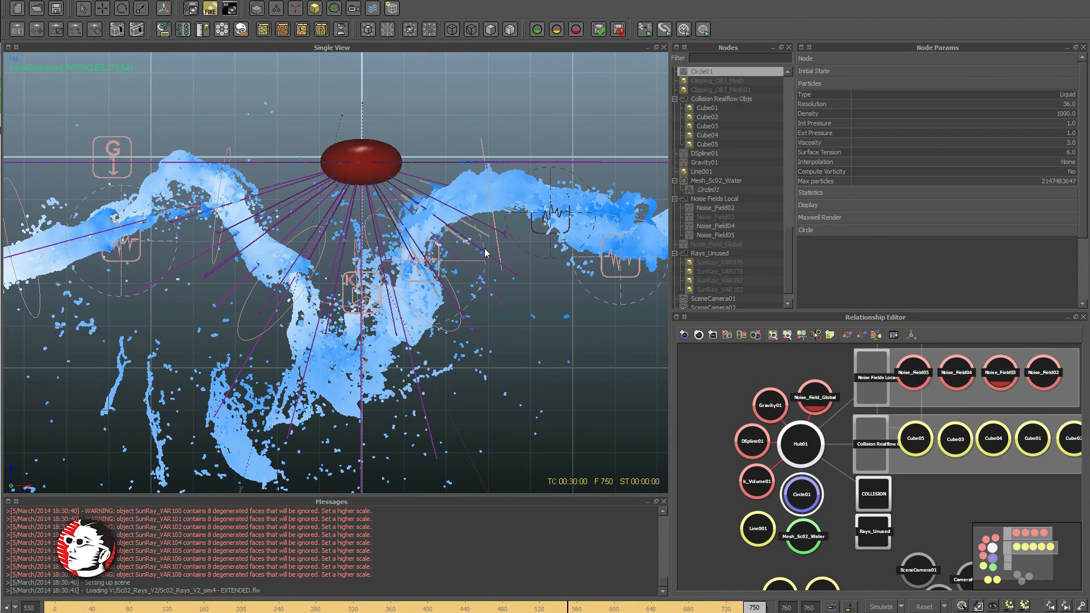
{"action": "scroll", "coordinate": [484, 249], "scroll_direction": "down", "scroll_amount": 2}
{"action": "middle_click_drag", "start_coordinate": [560, 233], "coordinate": [535, 235], "text": "alt"}
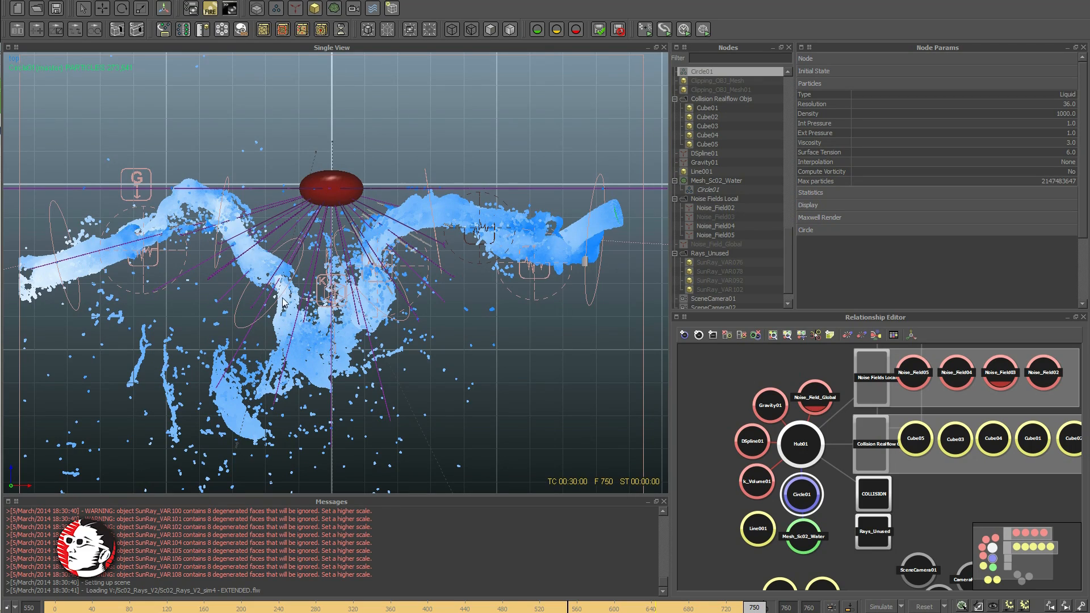
{"action": "left_click_drag", "start_coordinate": [276, 262], "coordinate": [346, 143], "text": "alt"}
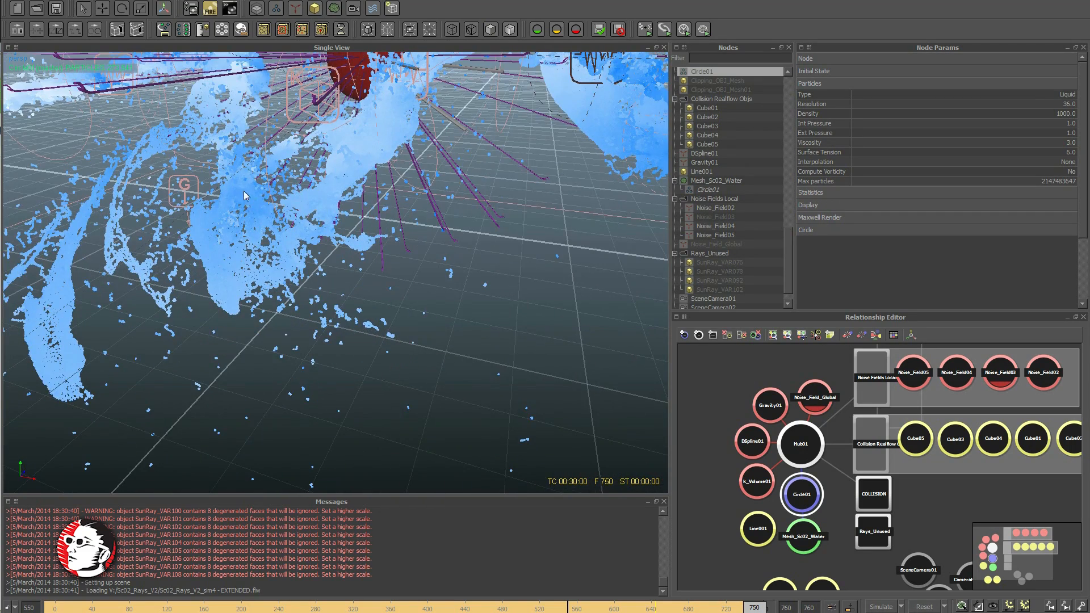
Examine the Circle01 liquid particles around the red sphere, from the falling splashes back to the emitter end of the stream
{"action": "left_click_drag", "start_coordinate": [275, 165], "coordinate": [350, 109], "text": "alt"}
{"action": "mouse_move", "coordinate": [220, 122]}
{"action": "left_mouse_down", "text": "alt"}
{"action": "mouse_move", "coordinate": [259, 128]}
{"action": "mouse_move", "coordinate": [221, 114]}
{"action": "left_mouse_up", "text": "alt"}
{"action": "left_click_drag", "start_coordinate": [234, 170], "coordinate": [197, 220], "text": "alt"}
{"action": "middle_click_drag", "start_coordinate": [196, 219], "coordinate": [284, 239], "text": "alt"}
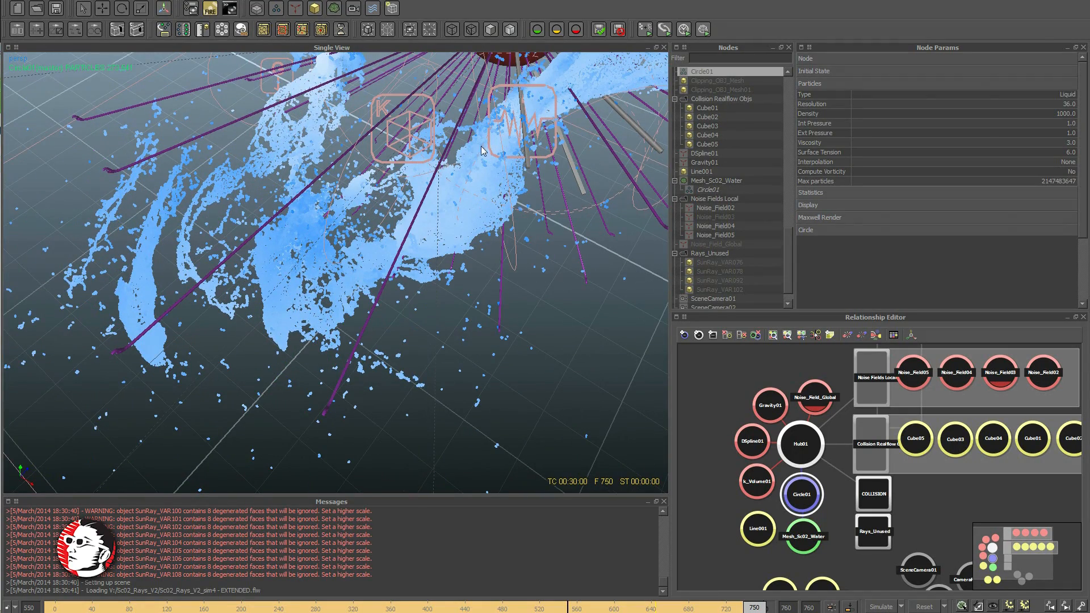
{"action": "left_click_drag", "start_coordinate": [239, 234], "coordinate": [232, 193], "text": "alt"}
{"action": "left_click_drag", "start_coordinate": [150, 236], "coordinate": [247, 243], "text": "alt"}
{"action": "left_click_drag", "start_coordinate": [335, 206], "coordinate": [349, 263], "text": "alt"}
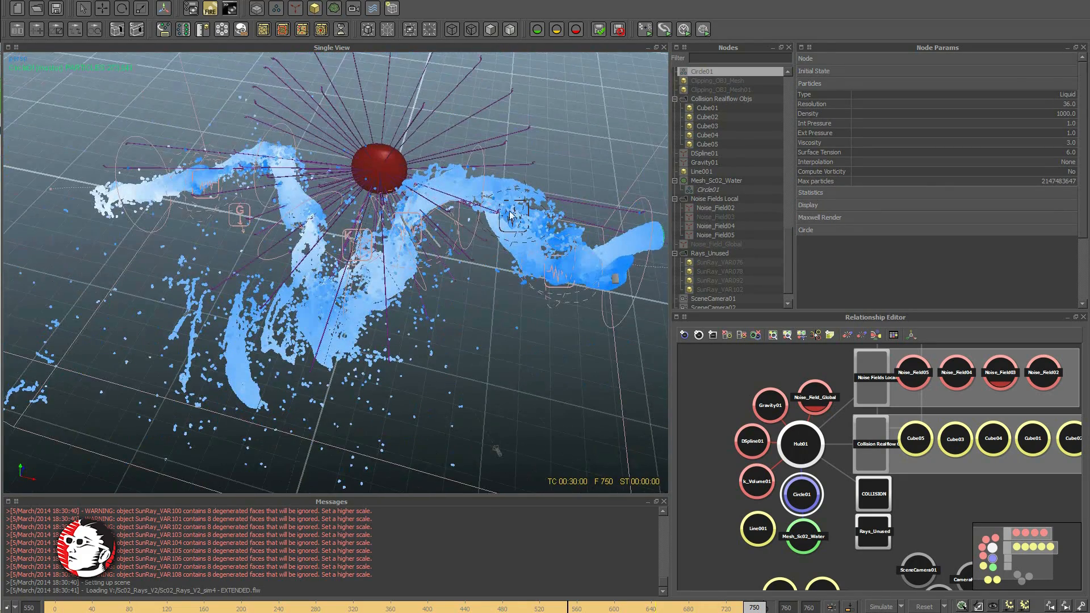
{"action": "left_click_drag", "start_coordinate": [558, 227], "coordinate": [470, 224], "text": "alt"}
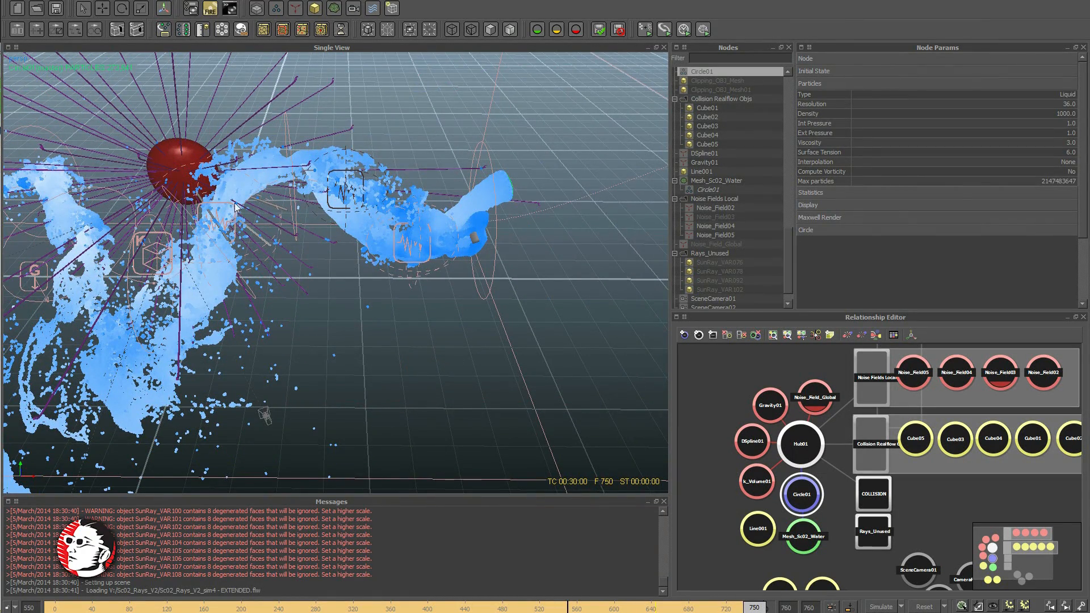
{"action": "left_click_drag", "start_coordinate": [235, 207], "coordinate": [247, 200], "text": "alt"}
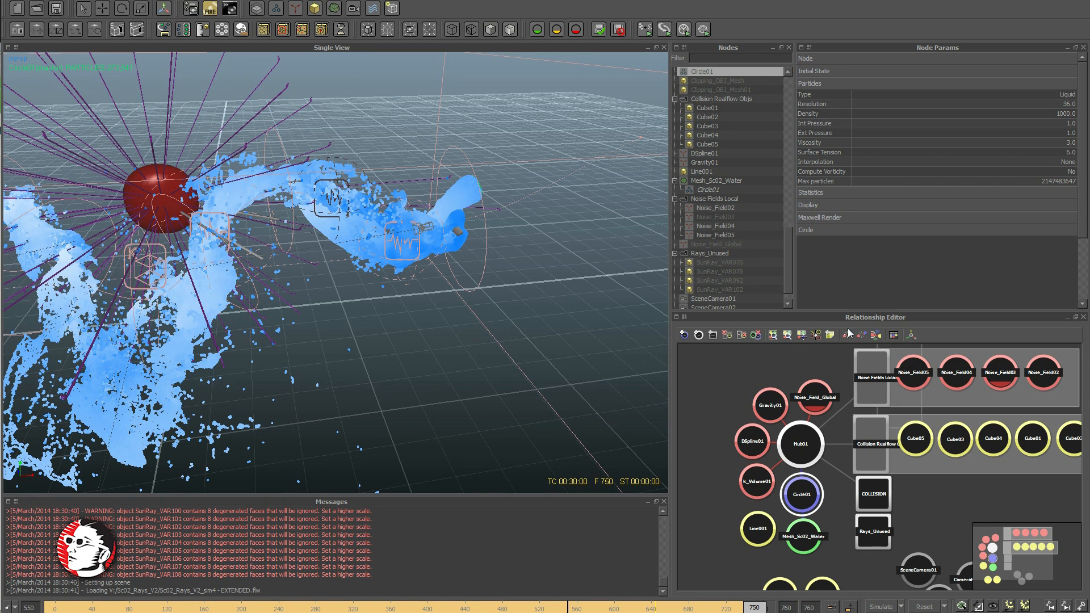
Hide the Circle01 liquid particles, select DSpline01, and turn on editing of its control points
{"action": "left_click", "coordinate": [809, 493]}
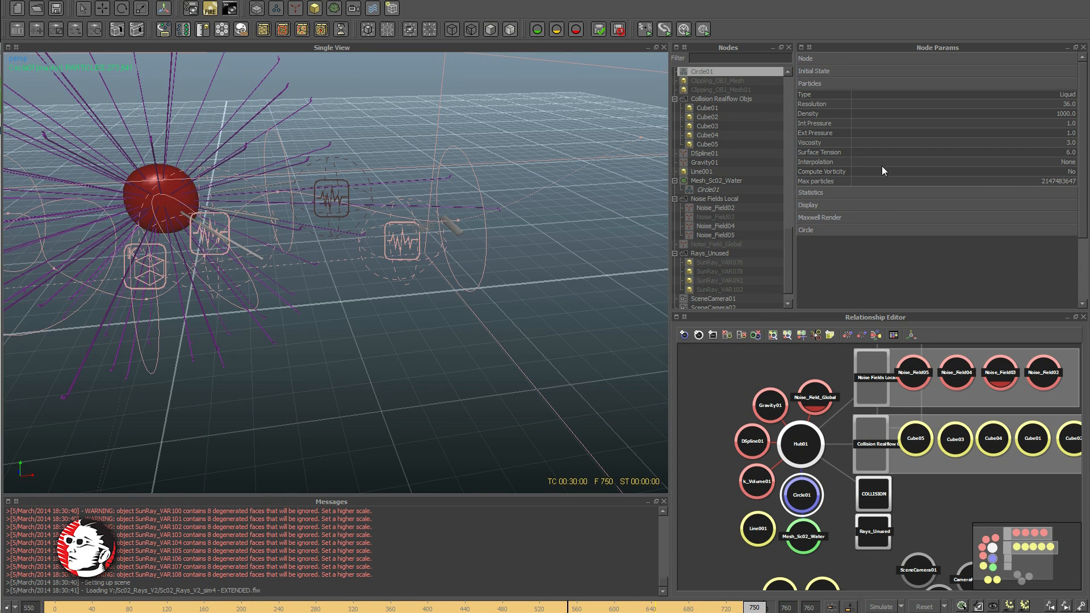
{"action": "left_click", "coordinate": [814, 530]}
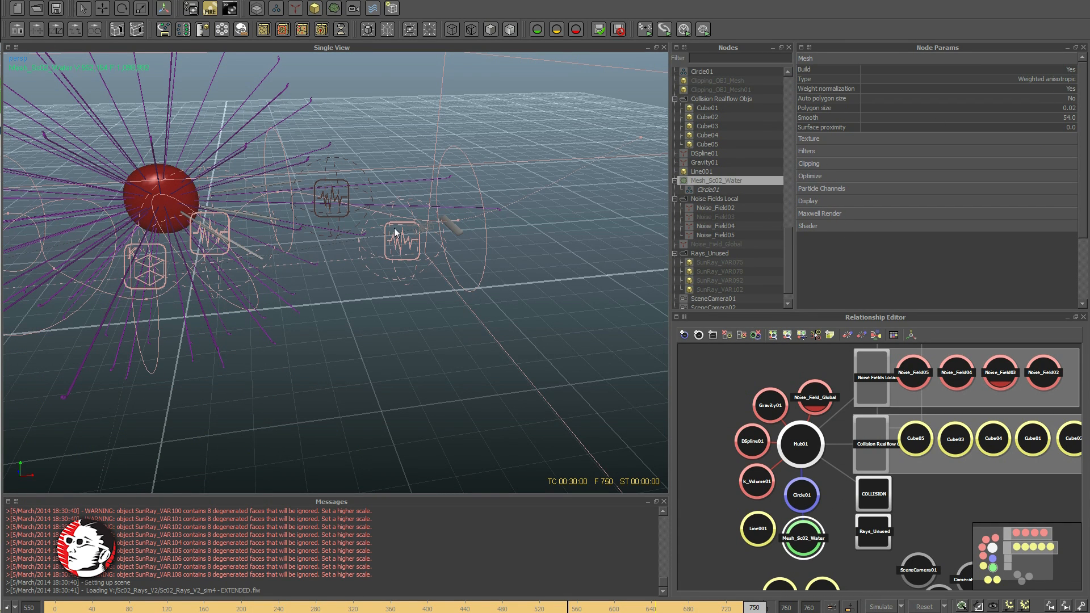
{"action": "left_click", "coordinate": [362, 208]}
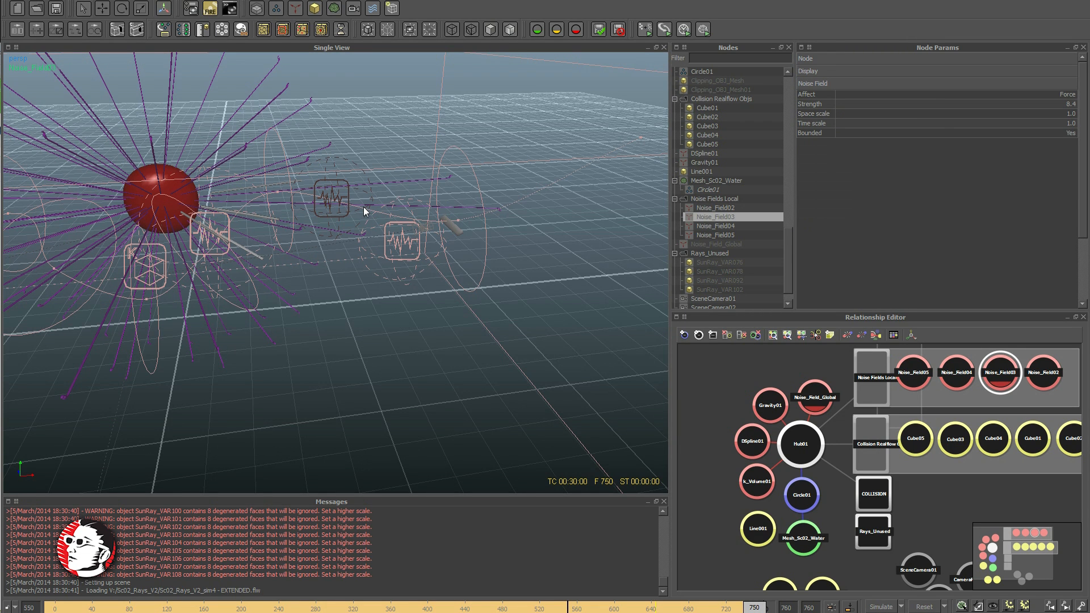
{"action": "left_click", "coordinate": [363, 207]}
{"action": "left_click", "coordinate": [950, 132]}
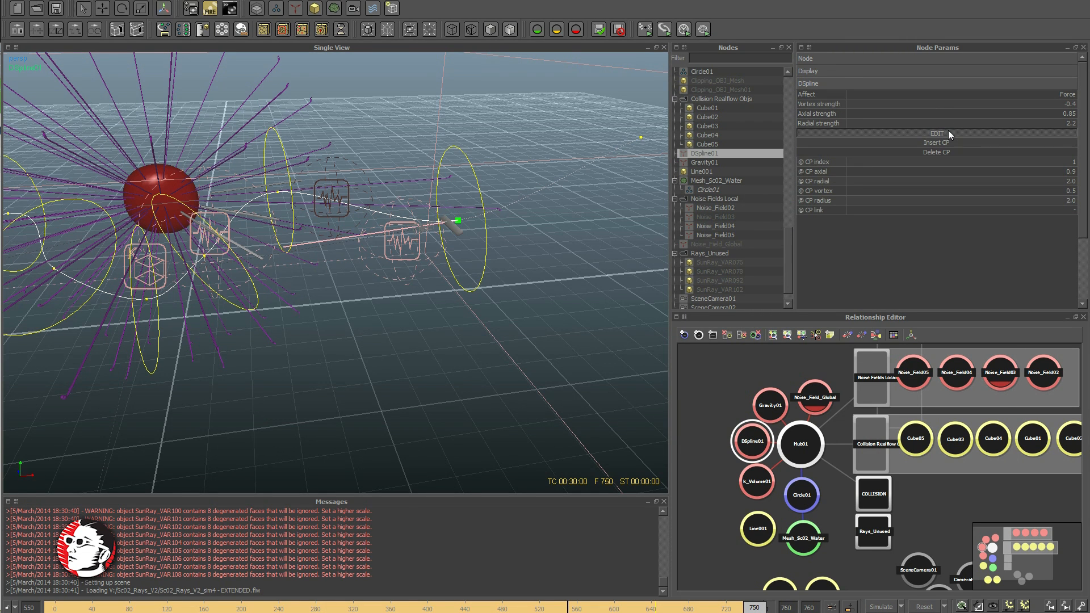
{"action": "left_click_drag", "start_coordinate": [389, 284], "coordinate": [348, 282], "text": "alt"}
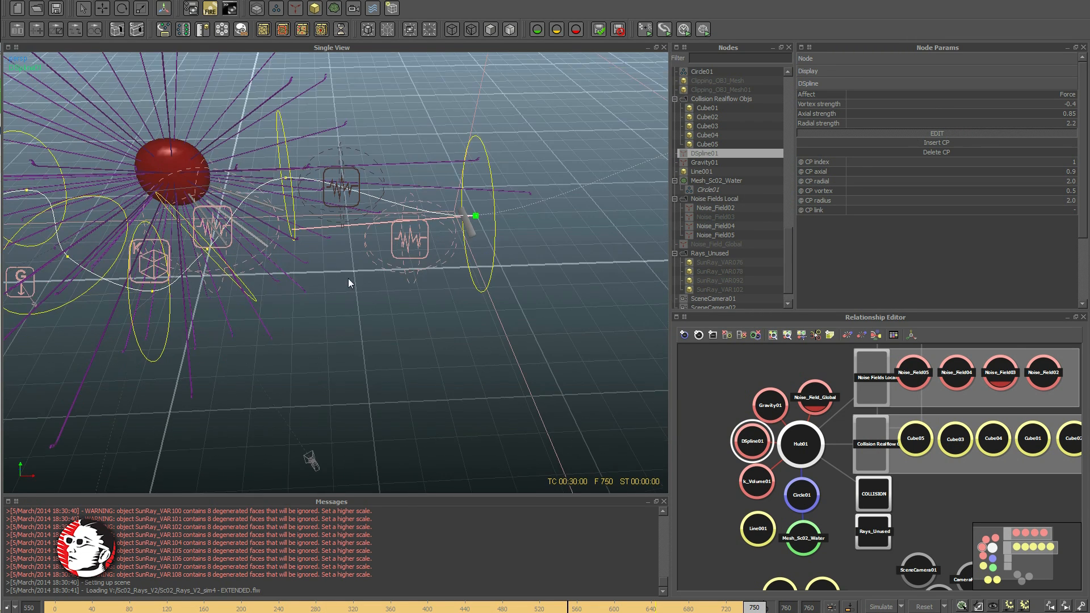
Select DSpline01's control points 1 and 2 in turn and examine their rings along the start of the spline
{"action": "left_click", "coordinate": [477, 216]}
{"action": "left_click", "coordinate": [285, 180]}
{"action": "left_click_drag", "start_coordinate": [325, 186], "coordinate": [218, 219], "text": "alt"}
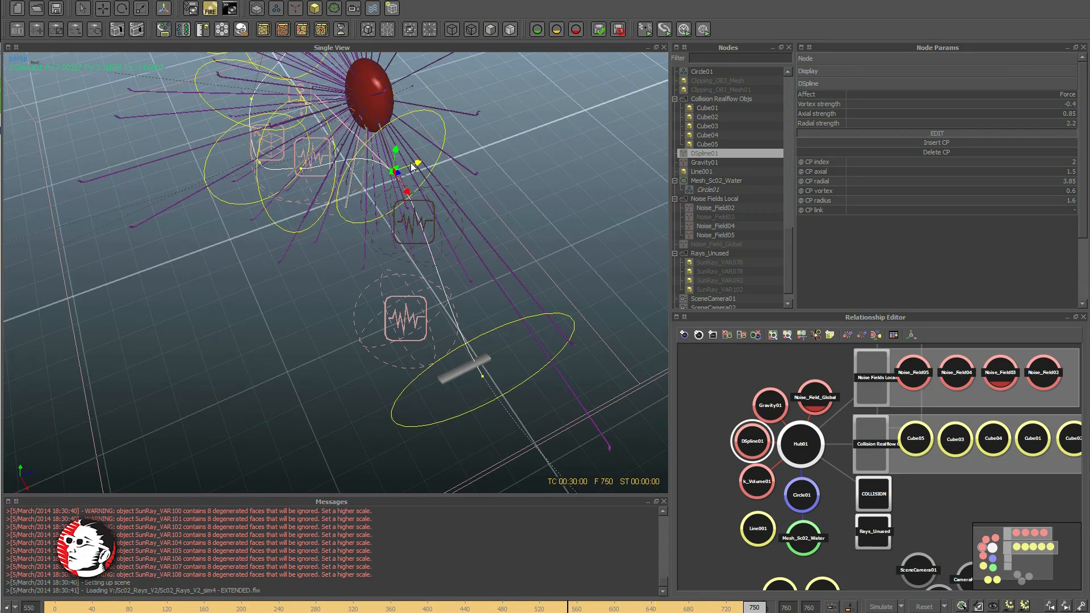
{"action": "left_click_drag", "start_coordinate": [352, 181], "coordinate": [509, 270], "text": "alt"}
{"action": "left_click", "coordinate": [513, 271]}
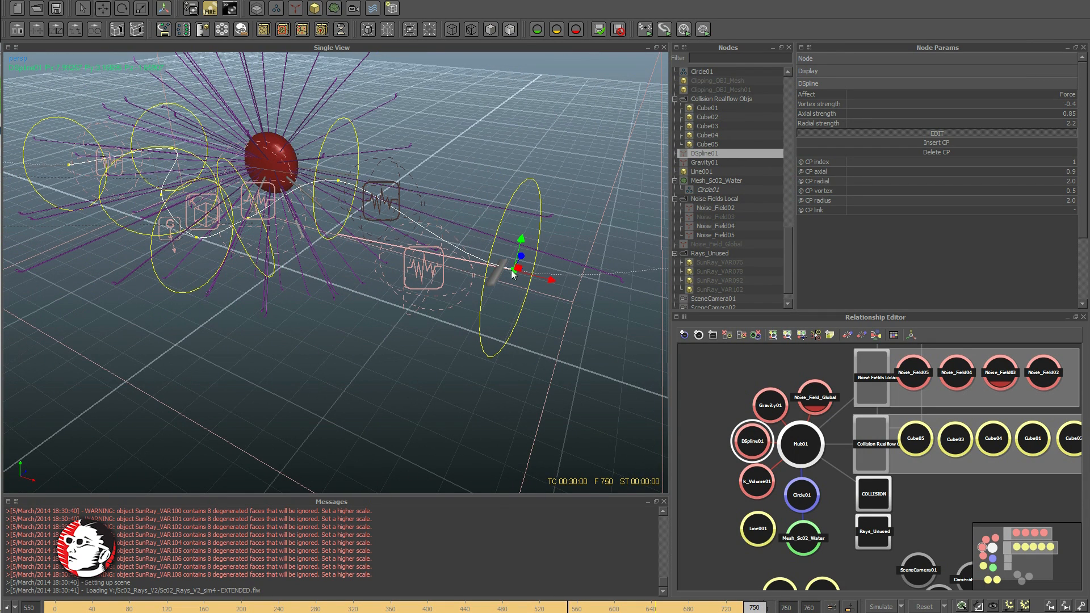
Review control point 1's axial, radial and vortex values, and compare them with those of control point 2
{"action": "left_click", "coordinate": [823, 163]}
{"action": "left_click", "coordinate": [824, 172]}
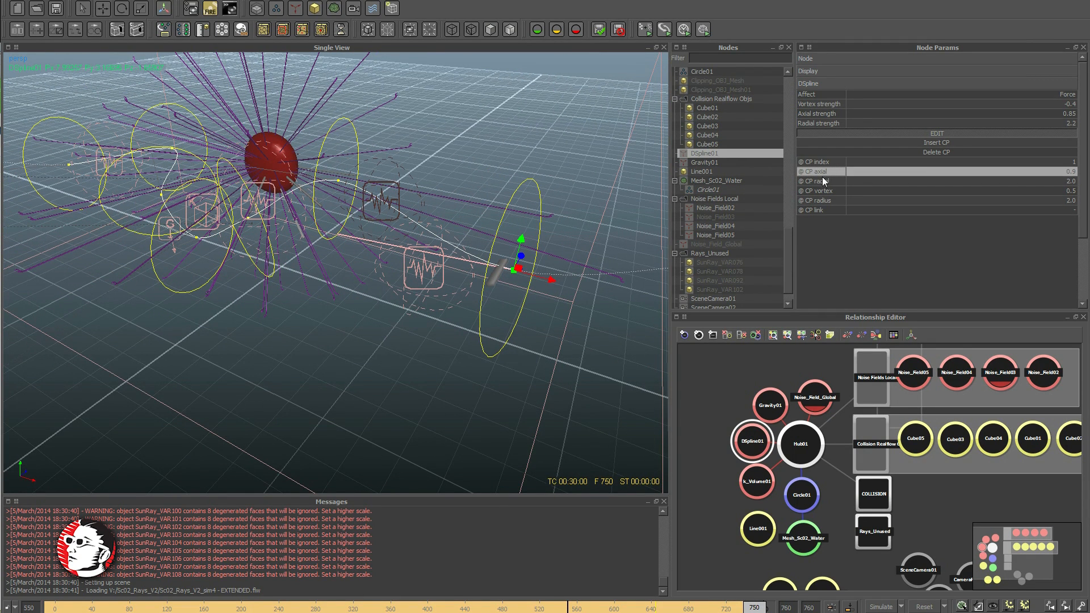
{"action": "left_click", "coordinate": [825, 180]}
{"action": "left_click", "coordinate": [825, 191]}
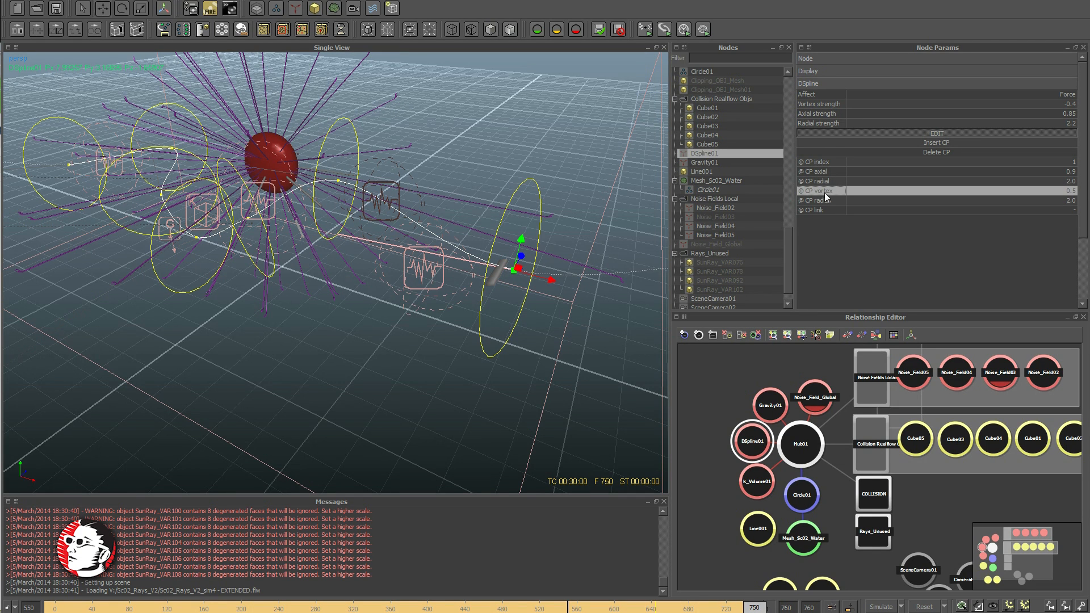
{"action": "left_click", "coordinate": [339, 181]}
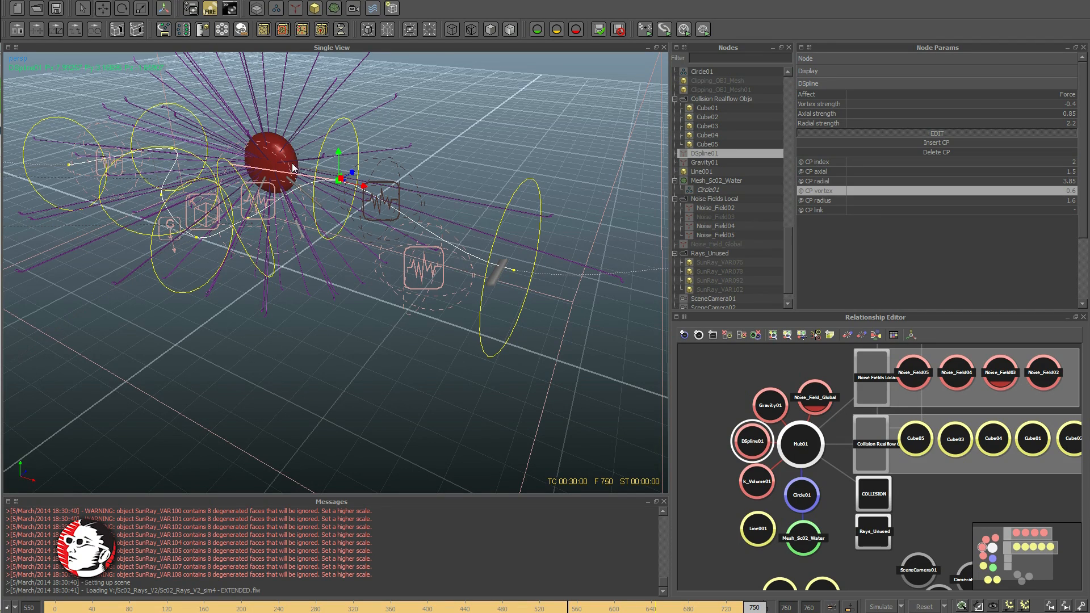
Reselect control point 1 and examine its ring facing along the spline, and follow the path back to control point 2
{"action": "left_click", "coordinate": [516, 269]}
{"action": "left_click_drag", "start_coordinate": [515, 269], "coordinate": [510, 290], "text": "alt"}
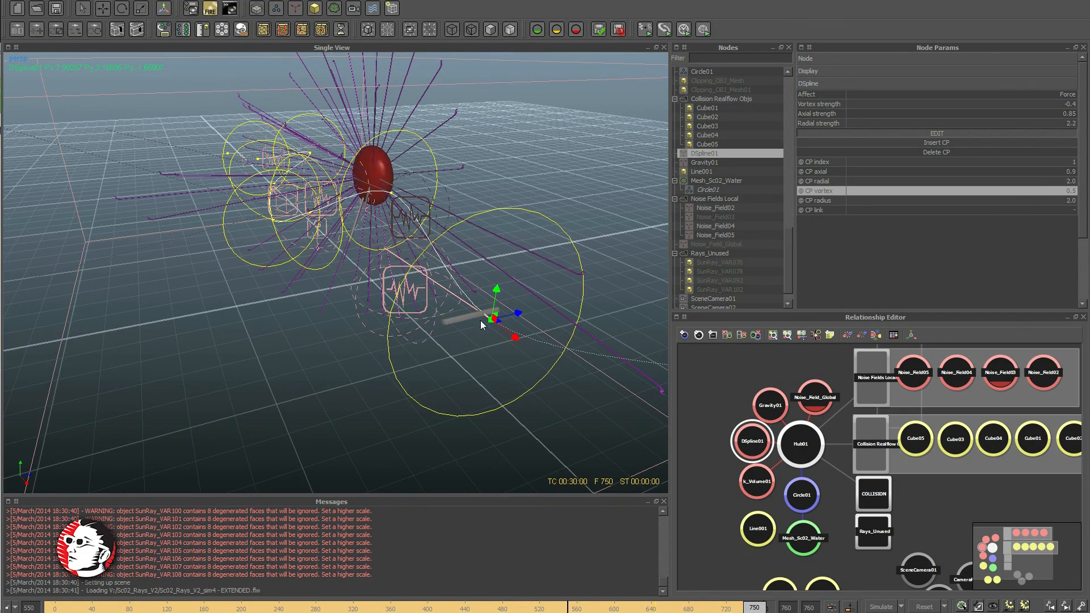
{"action": "left_click_drag", "start_coordinate": [427, 238], "coordinate": [385, 204], "text": "alt"}
{"action": "left_click", "coordinate": [374, 185]}
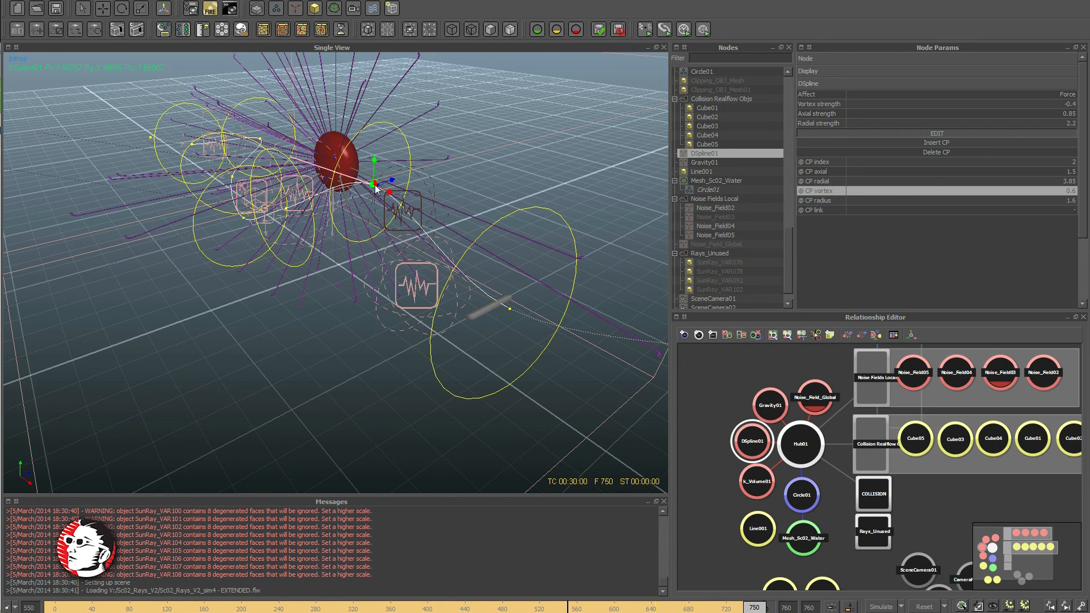
Select the Circle01 emitter, redisplay its liquid particles, and examine how the flow bends around the sphere and falls away
{"action": "left_click", "coordinate": [811, 503]}
{"action": "left_click", "coordinate": [367, 30]}
{"action": "left_click_drag", "start_coordinate": [357, 194], "coordinate": [395, 239], "text": "alt"}
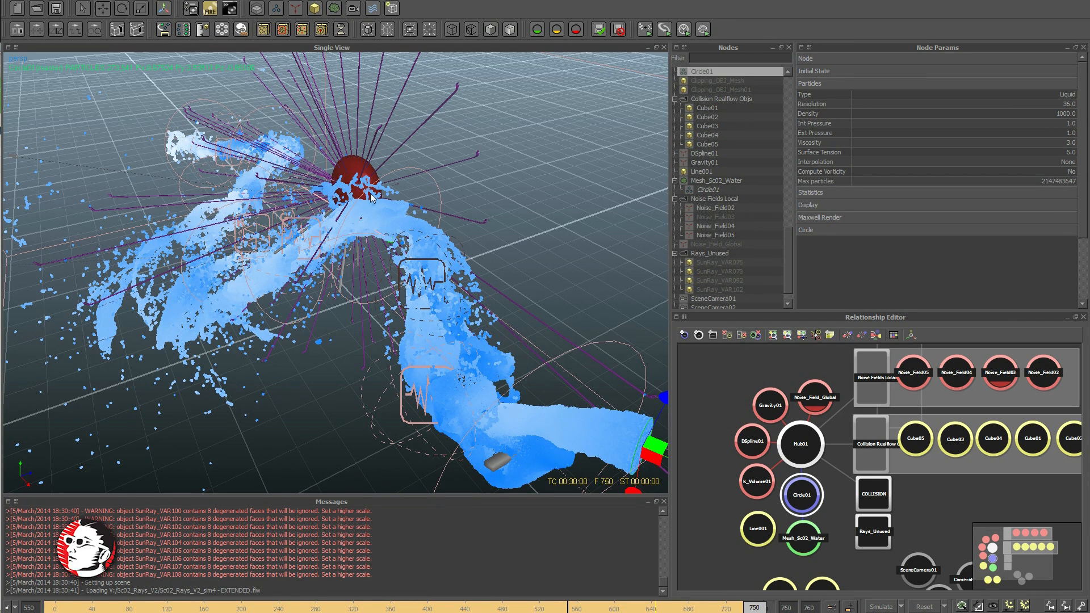
{"action": "left_click_drag", "start_coordinate": [445, 64], "coordinate": [405, 194], "text": "alt"}
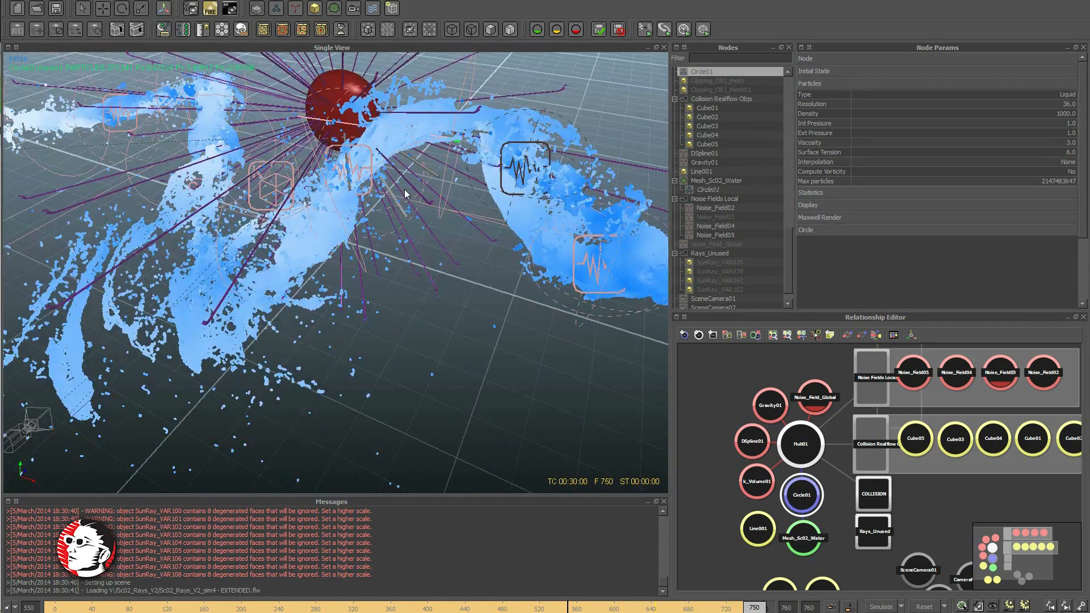
{"action": "middle_click_drag", "start_coordinate": [406, 195], "coordinate": [463, 160], "text": "alt"}
{"action": "left_click_drag", "start_coordinate": [463, 160], "coordinate": [479, 164], "text": "alt"}
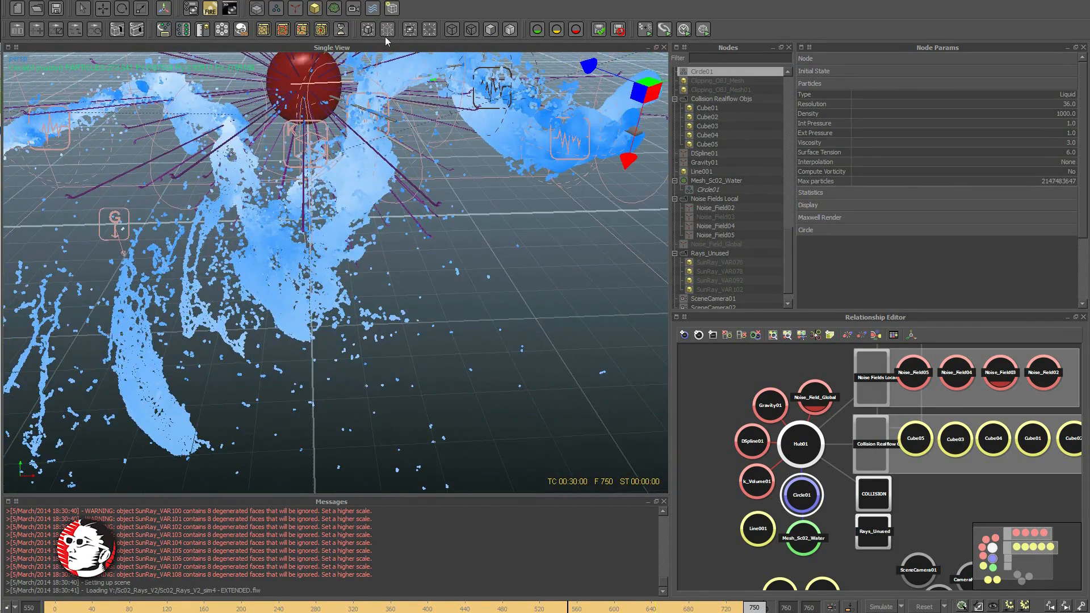
Hide the liquid particles again and reselect DSpline01 with its whole row of control rings in view
{"action": "left_click", "coordinate": [386, 31]}
{"action": "middle_click_drag", "start_coordinate": [312, 283], "coordinate": [373, 322], "text": "alt"}
{"action": "left_click_drag", "start_coordinate": [374, 322], "coordinate": [417, 296], "text": "alt"}
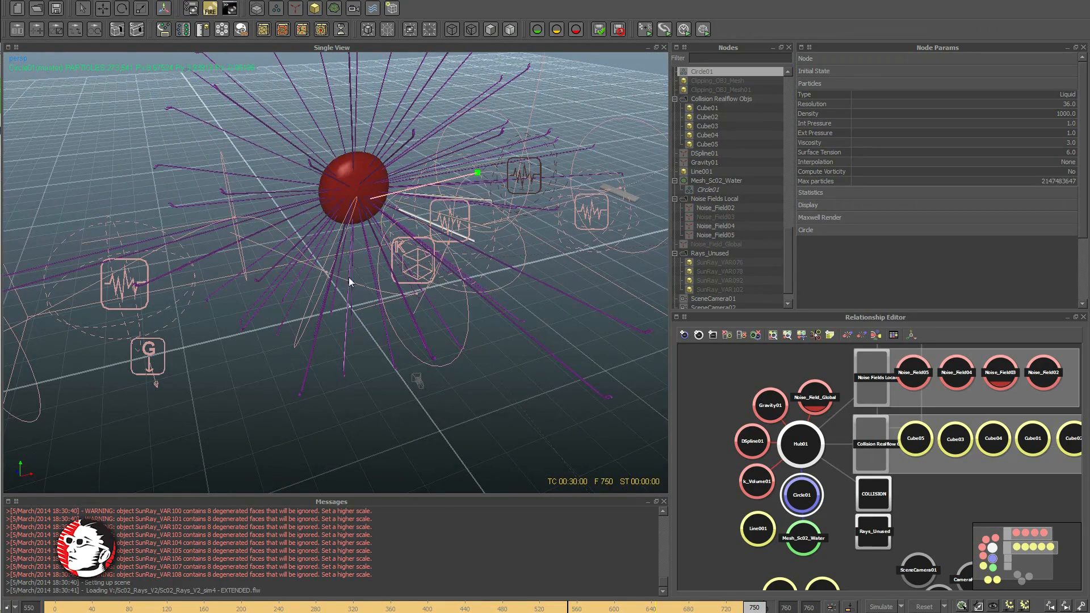
{"action": "left_click", "coordinate": [329, 273]}
{"action": "left_click_drag", "start_coordinate": [324, 275], "coordinate": [295, 256], "text": "alt"}
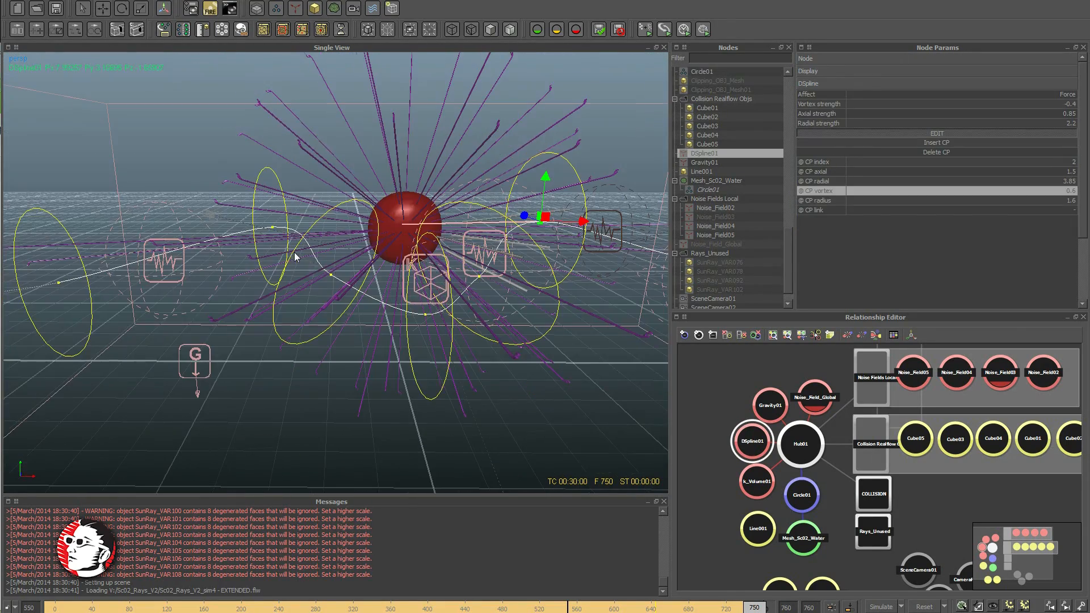
Select control points 5, 6 and 4 of DSpline01 in turn and compare their axial, radial and vortex values
{"action": "left_click", "coordinate": [331, 275]}
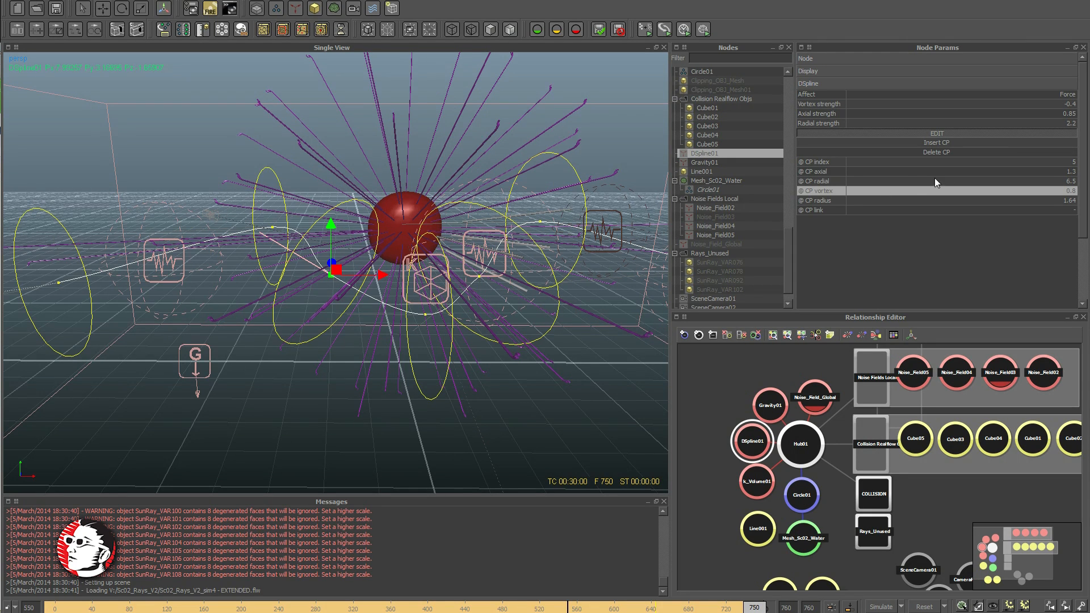
{"action": "left_click", "coordinate": [273, 227]}
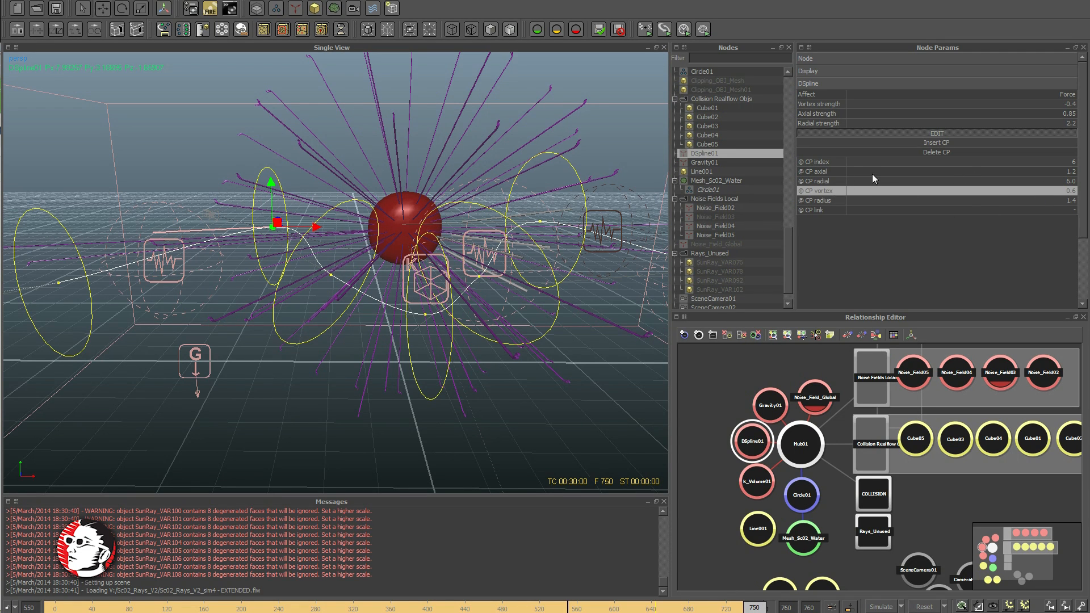
{"action": "left_click", "coordinate": [426, 314]}
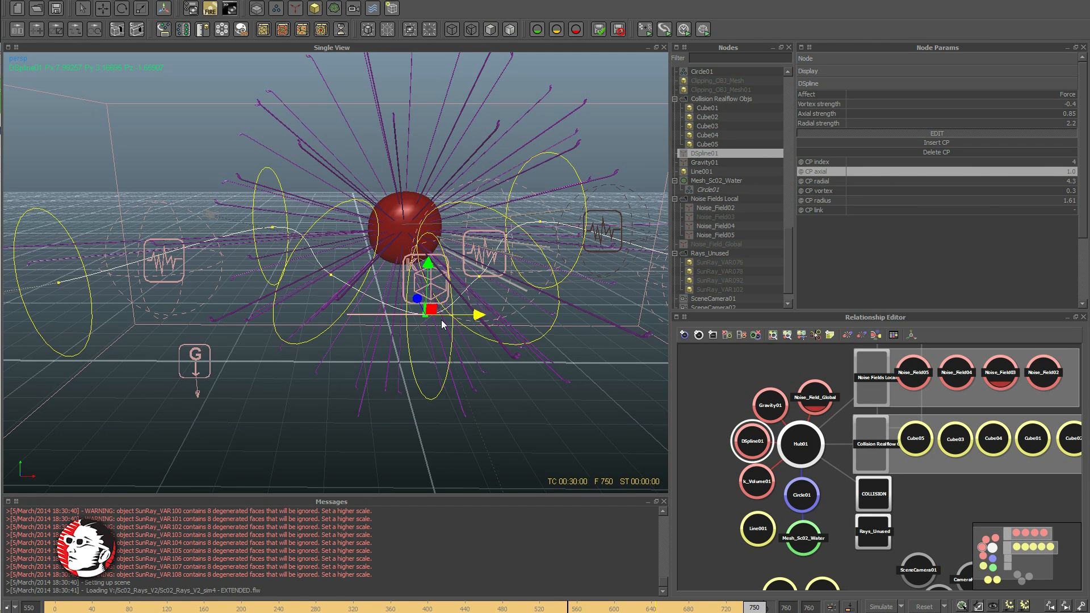
{"action": "left_click_drag", "start_coordinate": [425, 326], "coordinate": [423, 353], "text": "alt"}
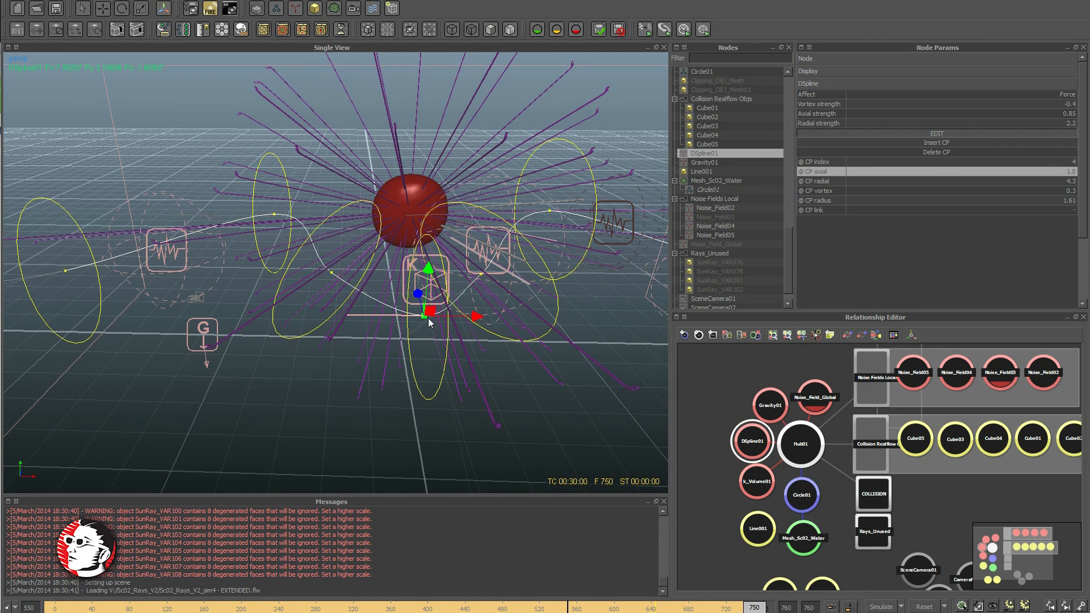
Select control point 5 and review its axial and radial values while examining the spline's rings from both sides
{"action": "left_click", "coordinate": [332, 271]}
{"action": "left_click_drag", "start_coordinate": [403, 270], "coordinate": [568, 262], "text": "alt"}
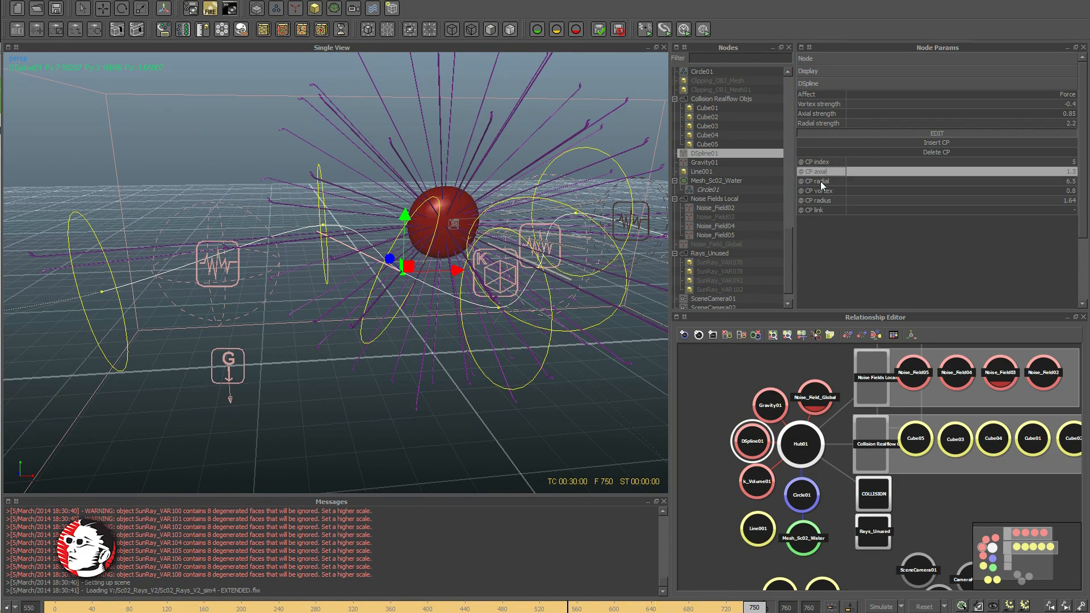
{"action": "left_click_drag", "start_coordinate": [614, 227], "coordinate": [281, 212], "text": "alt"}
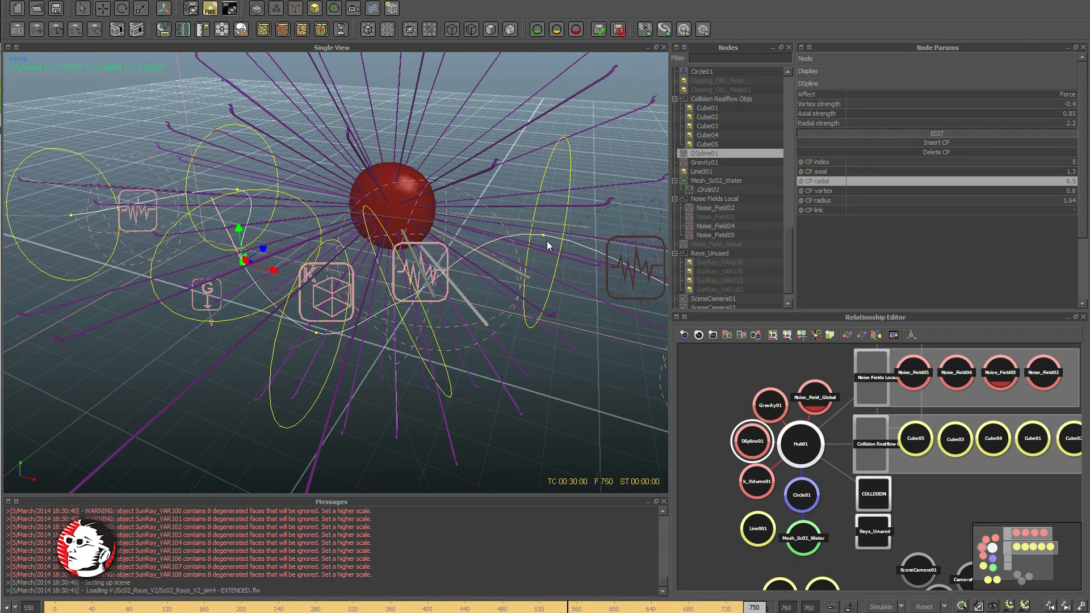
{"action": "left_click_drag", "start_coordinate": [547, 241], "coordinate": [494, 230], "text": "alt"}
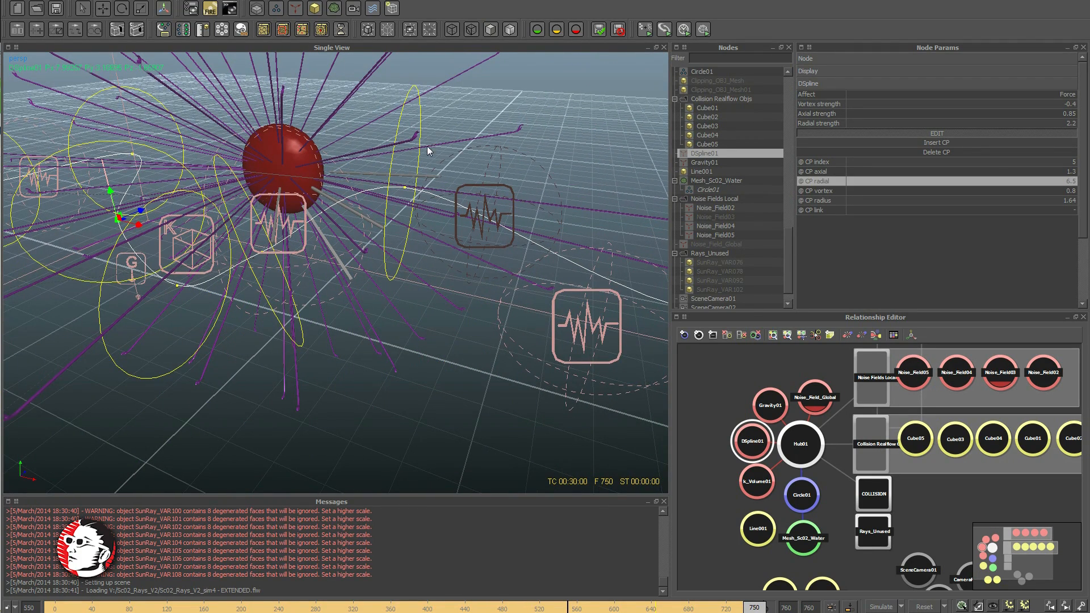
Select control point 4 below the sphere, examine its ring, and open its CP radial value
{"action": "left_click", "coordinate": [177, 287]}
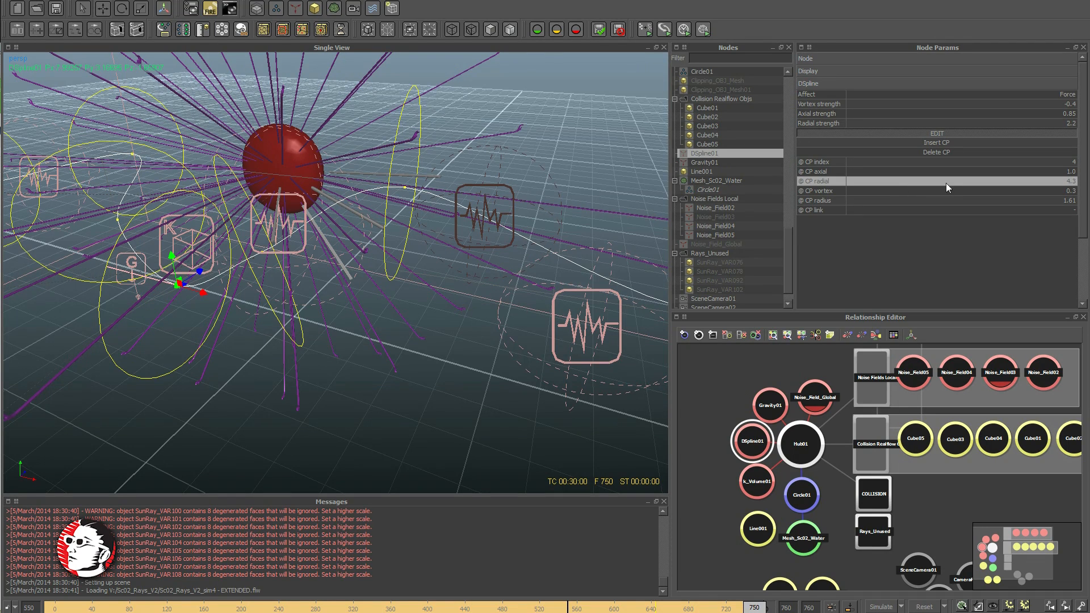
{"action": "left_click_drag", "start_coordinate": [206, 234], "coordinate": [456, 234], "text": "alt"}
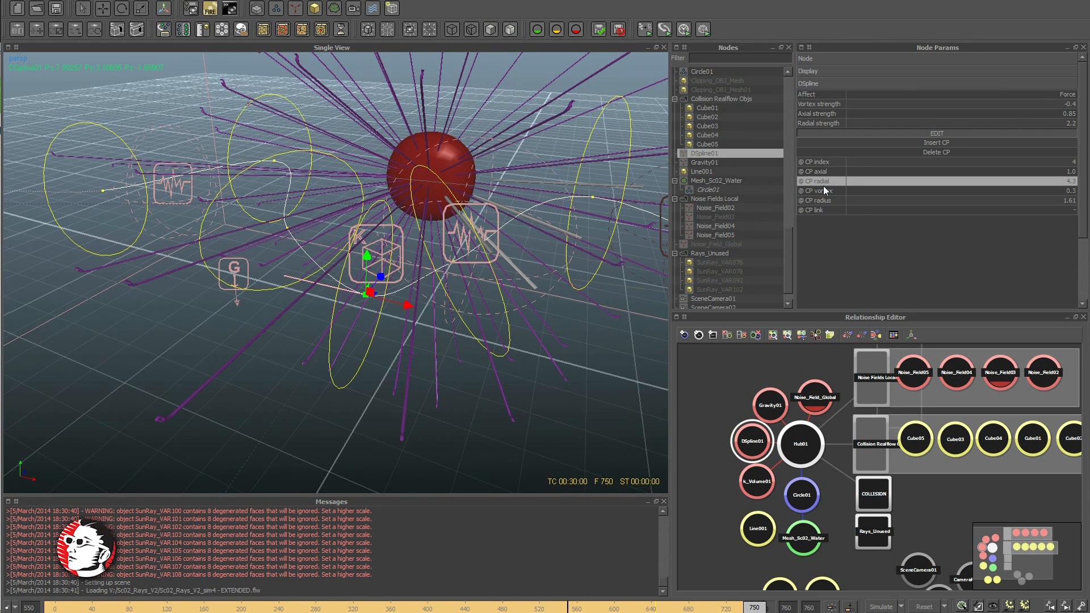
{"action": "double_click", "coordinate": [1065, 182]}
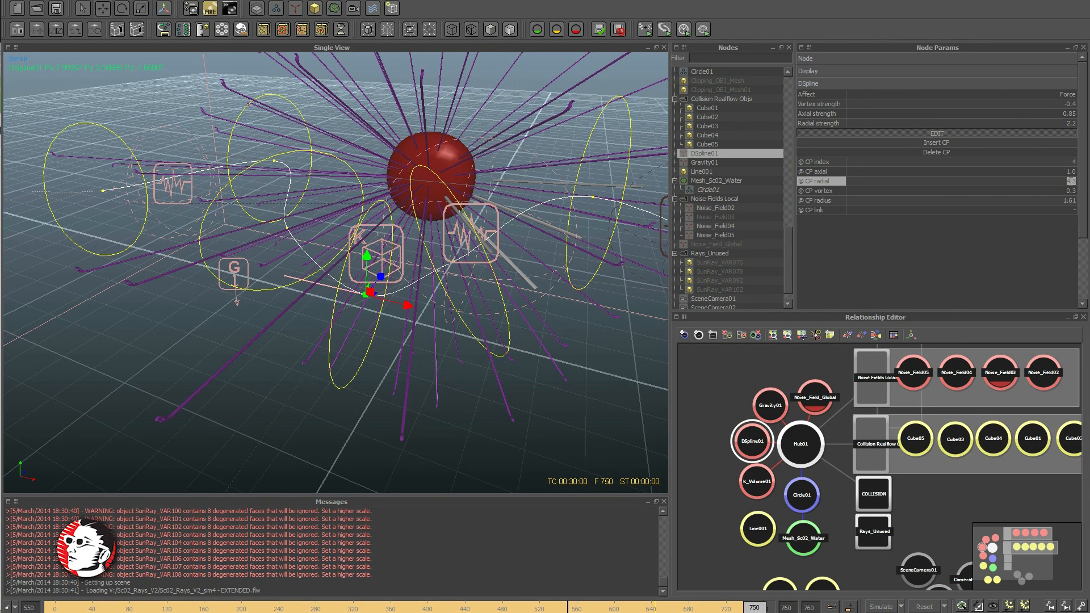
Alternate between control points 3 and 2 of DSpline01 to compare their CP radial values
{"action": "left_click", "coordinate": [455, 258]}
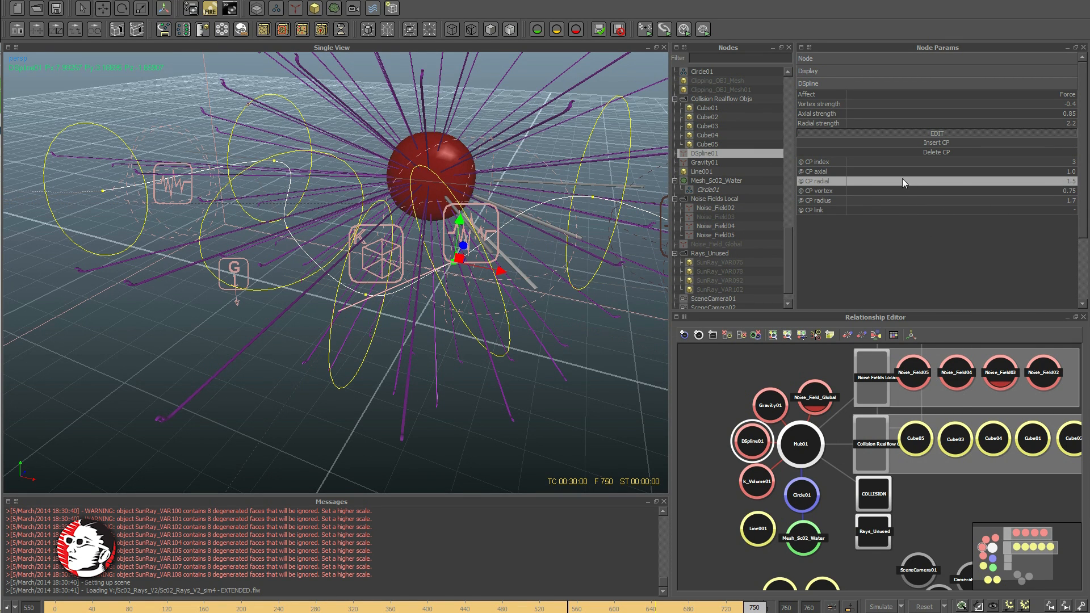
{"action": "left_click", "coordinate": [594, 197]}
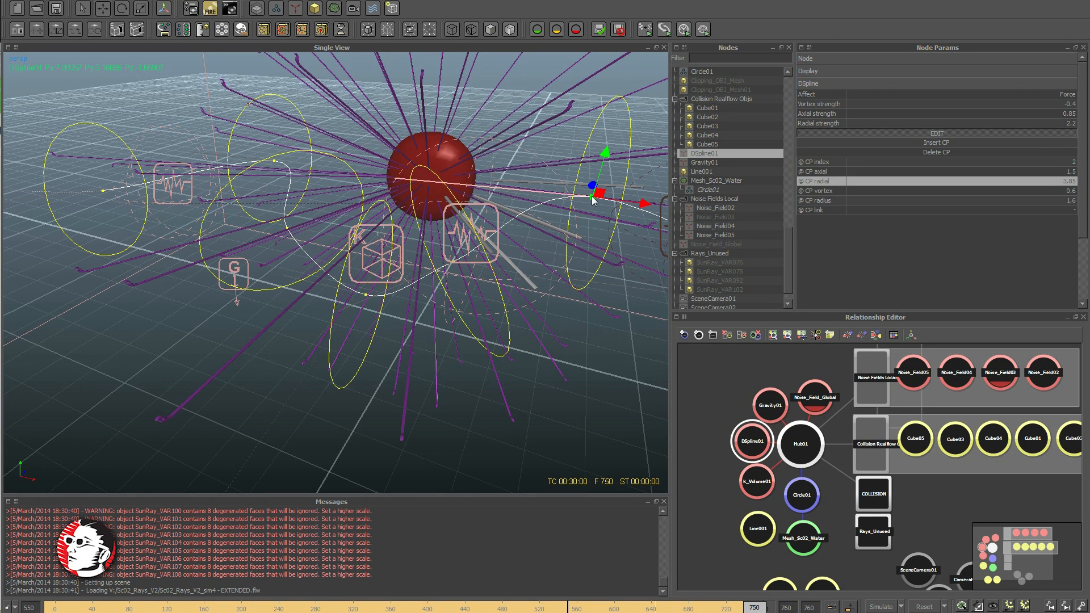
{"action": "left_click", "coordinate": [455, 264]}
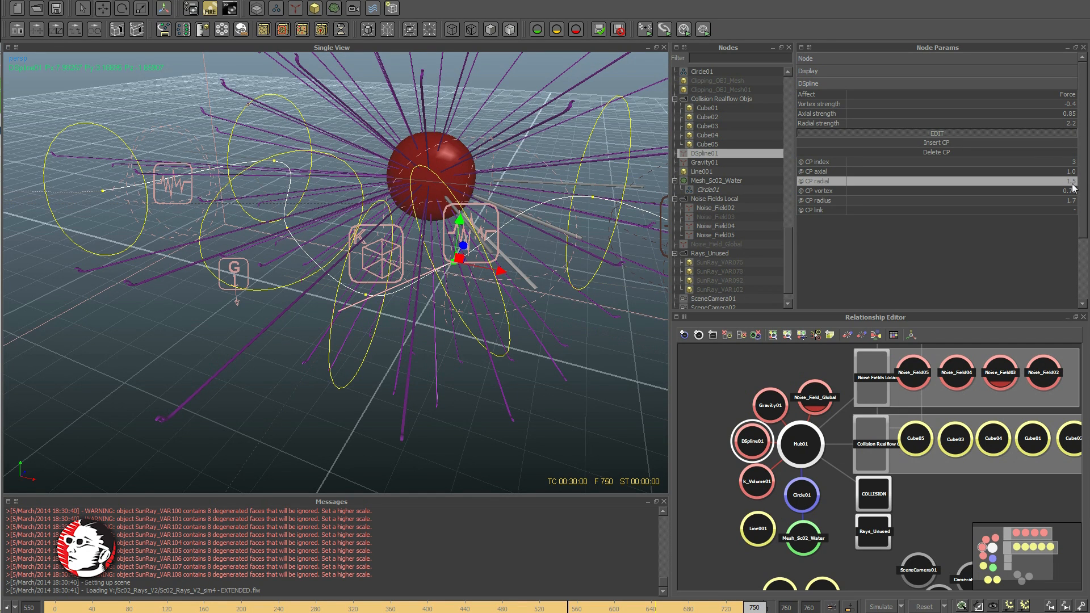
{"action": "left_click", "coordinate": [592, 199]}
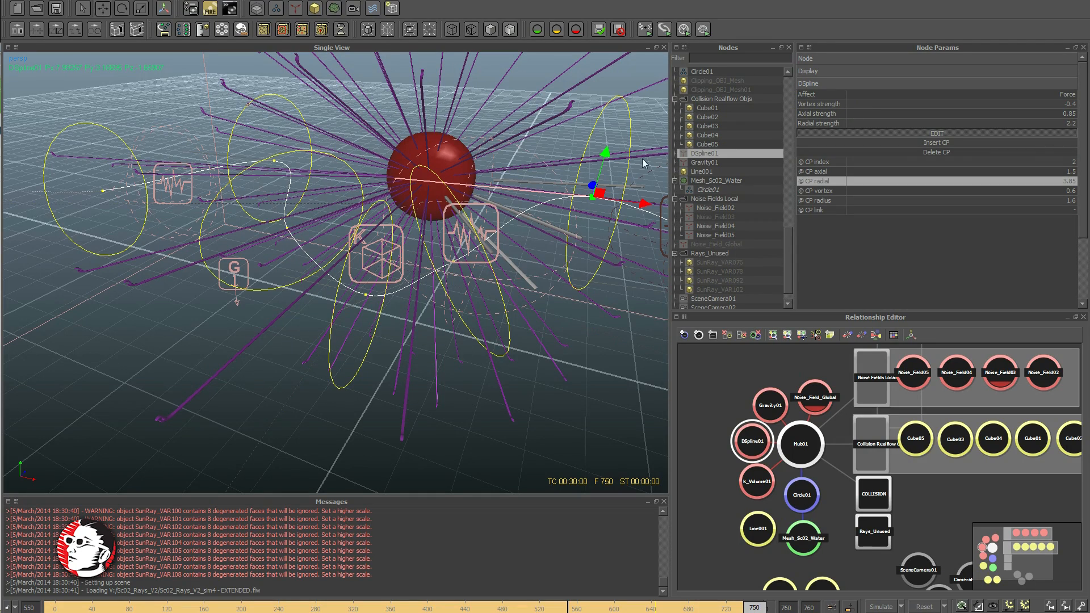
Select control point 1 of DSpline01 and review the spline's overall axial and vortex strengths
{"action": "left_click_drag", "start_coordinate": [621, 212], "coordinate": [682, 267], "text": "alt"}
{"action": "middle_click_drag", "start_coordinate": [589, 266], "coordinate": [577, 296], "text": "alt"}
{"action": "scroll", "coordinate": [583, 303], "scroll_direction": "down", "scroll_amount": 5}
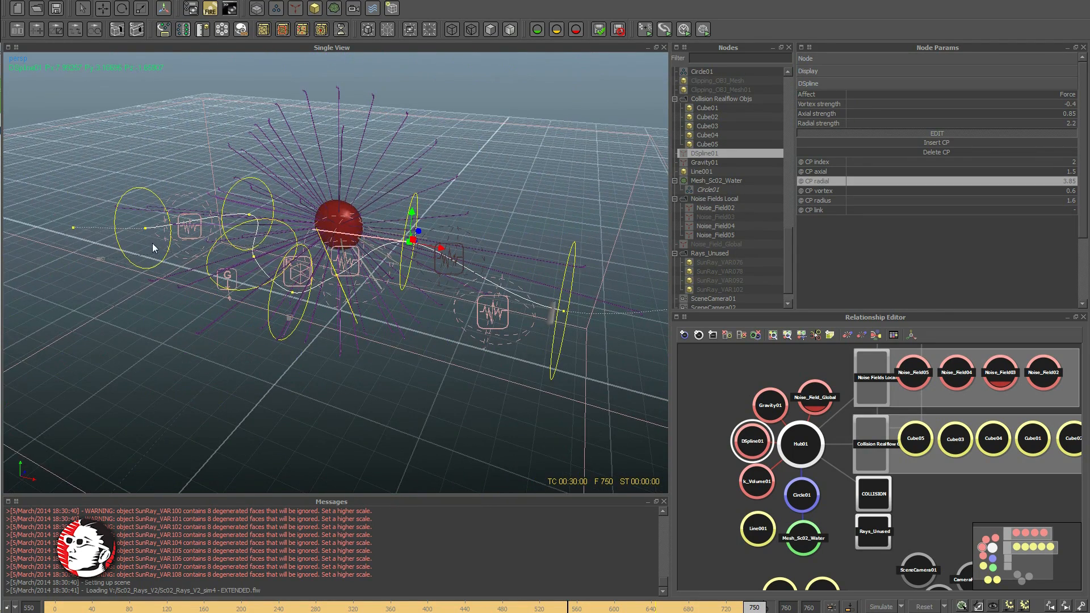
{"action": "double_click", "coordinate": [1061, 114]}
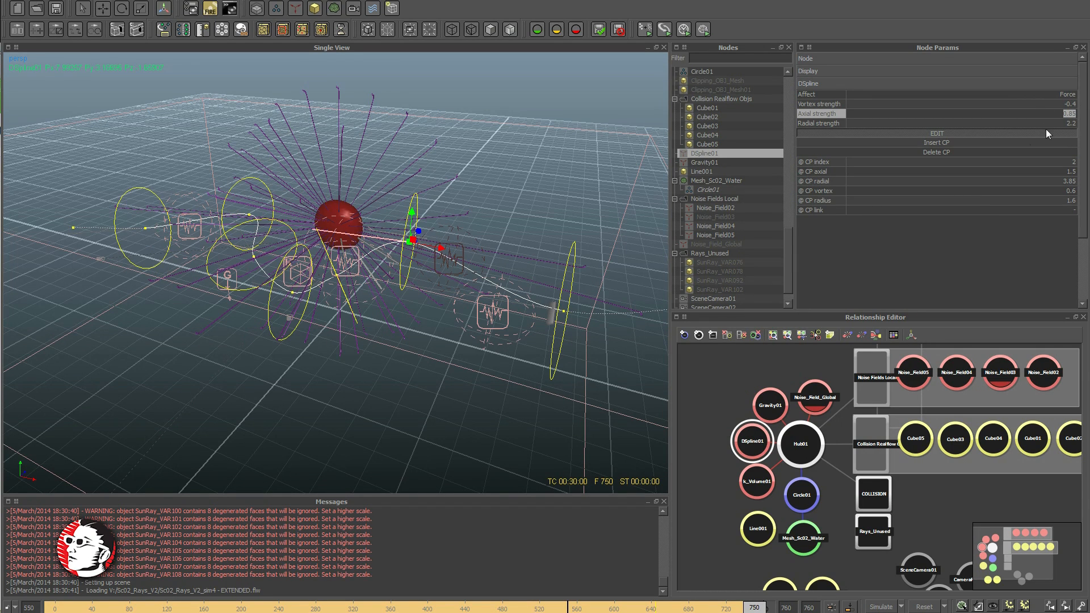
{"action": "left_click", "coordinate": [564, 312]}
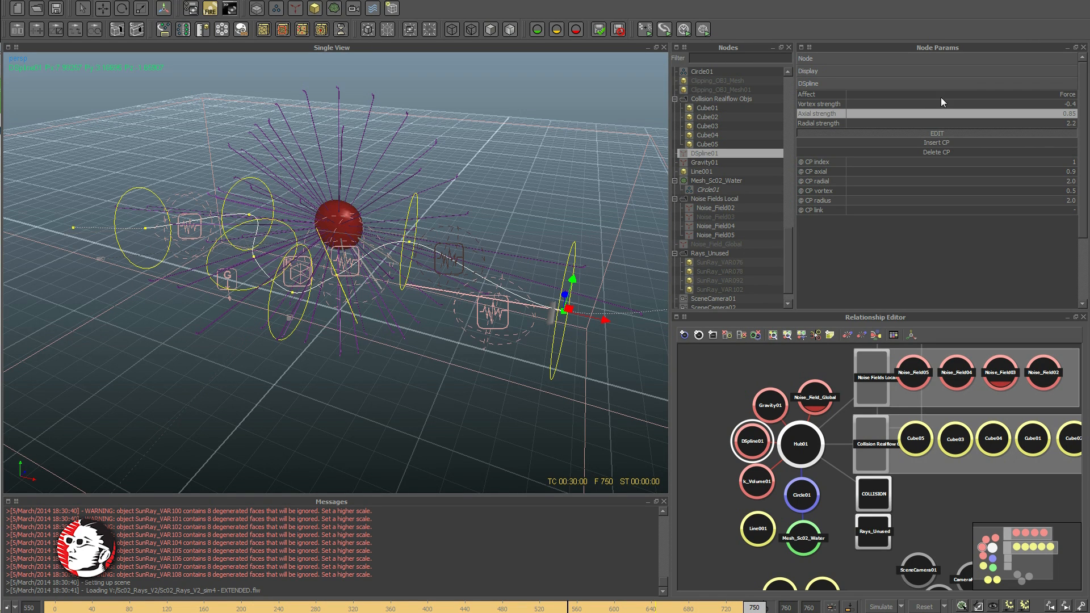
{"action": "double_click", "coordinate": [1061, 116]}
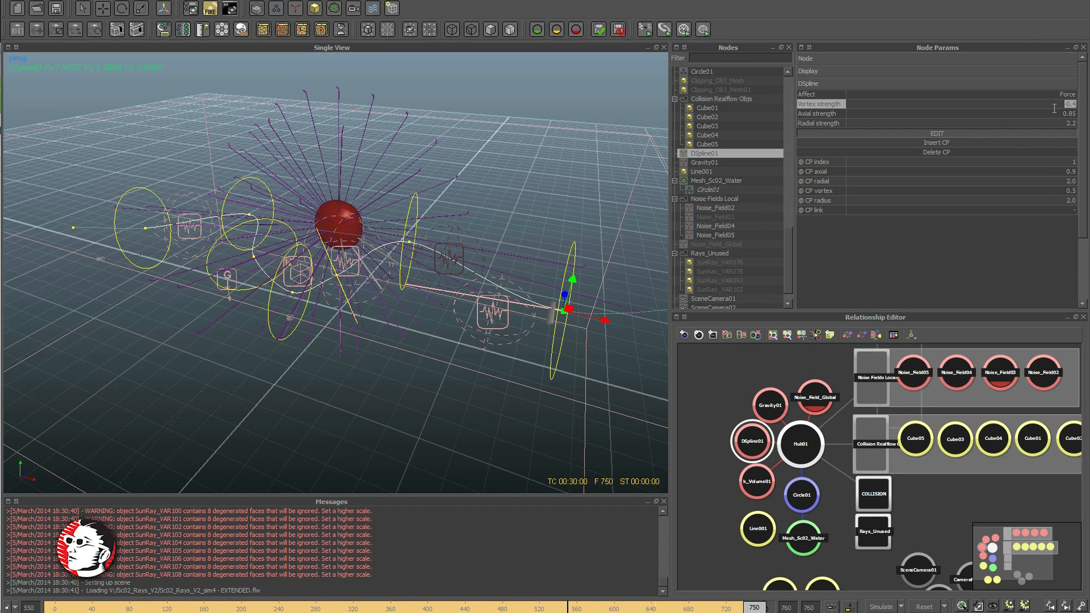
{"action": "key", "text": "Return"}
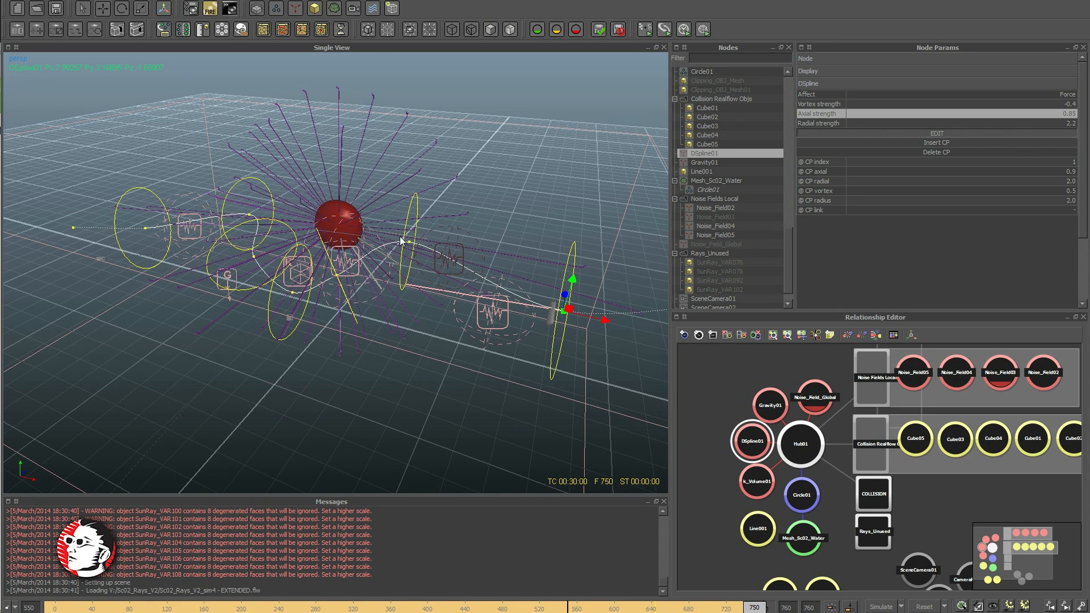
{"action": "double_click", "coordinate": [1066, 116]}
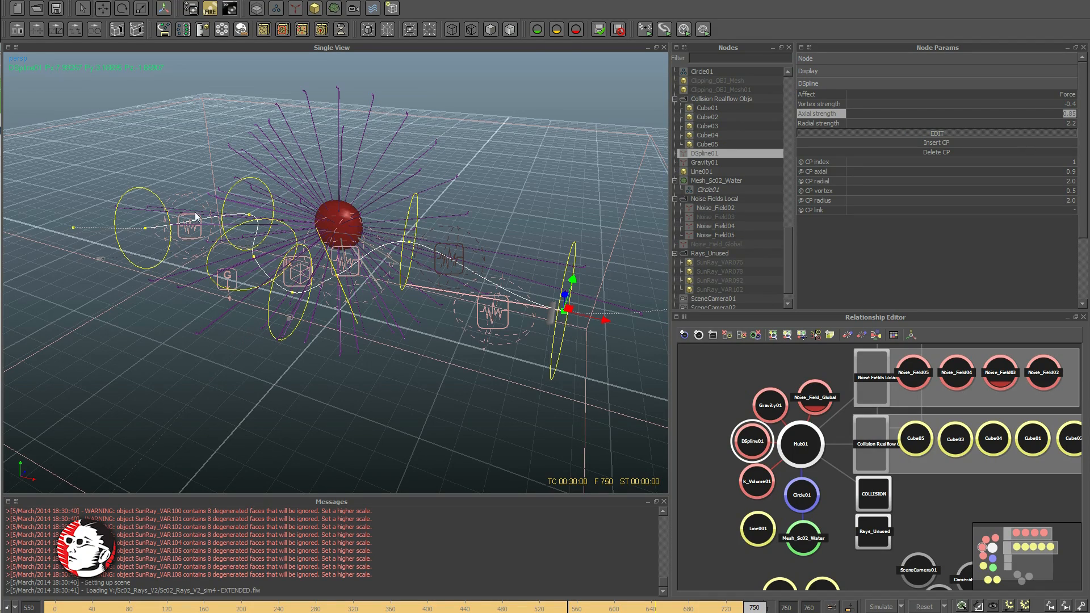
Add a second DSpline daemon to the scene and move it to open space in front of the sun
{"action": "scroll", "coordinate": [385, 285], "scroll_direction": "up", "scroll_amount": 8}
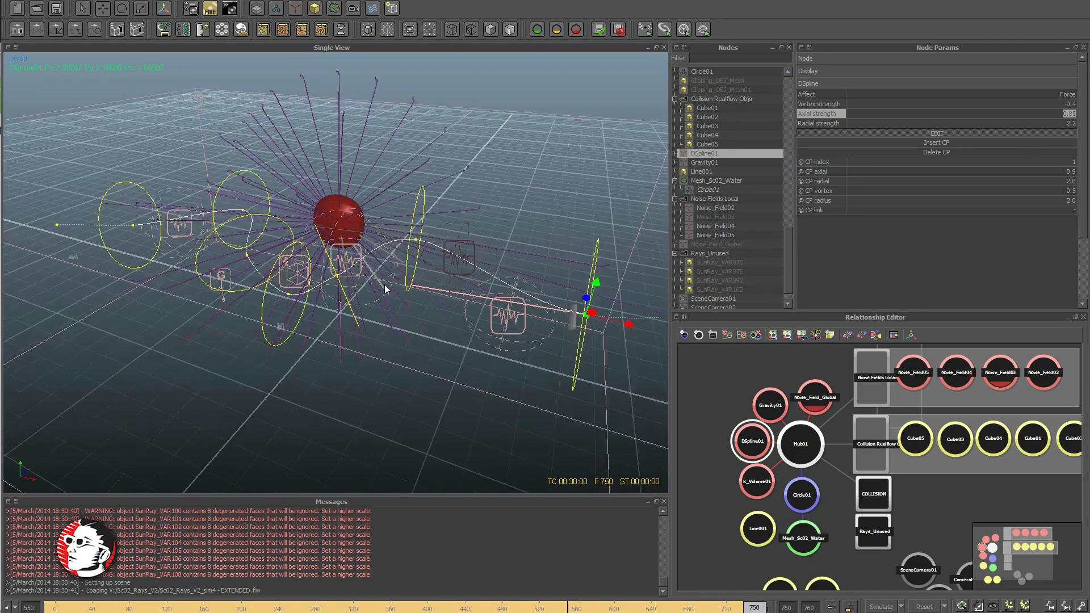
{"action": "scroll", "coordinate": [335, 257], "scroll_direction": "down", "scroll_amount": 5}
{"action": "left_click_drag", "start_coordinate": [335, 257], "coordinate": [468, 254], "text": "alt"}
{"action": "scroll", "coordinate": [385, 273], "scroll_direction": "down", "scroll_amount": 5}
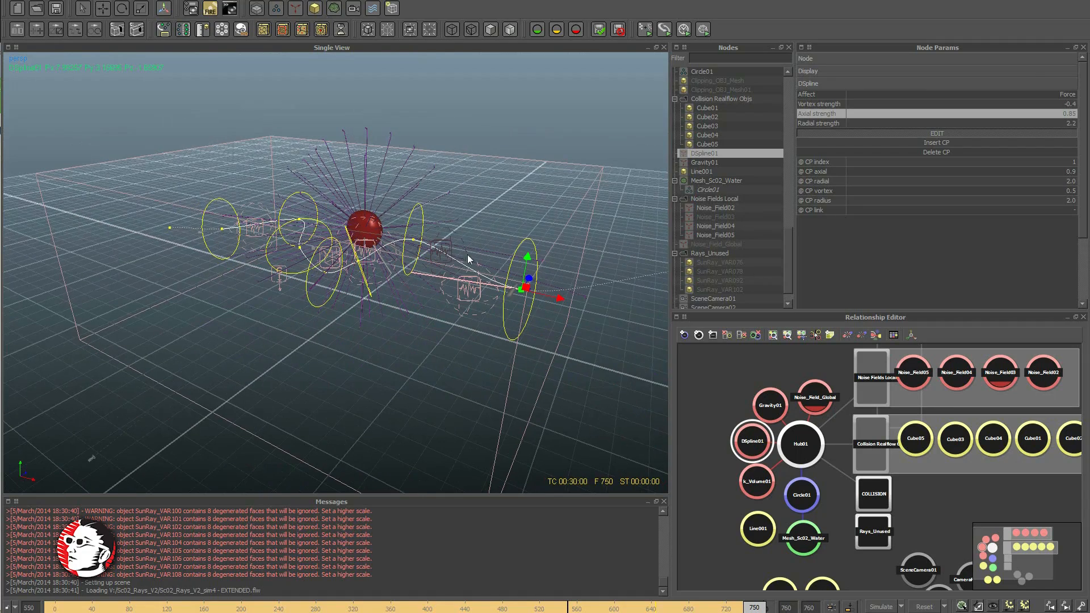
{"action": "left_click", "coordinate": [314, 8]}
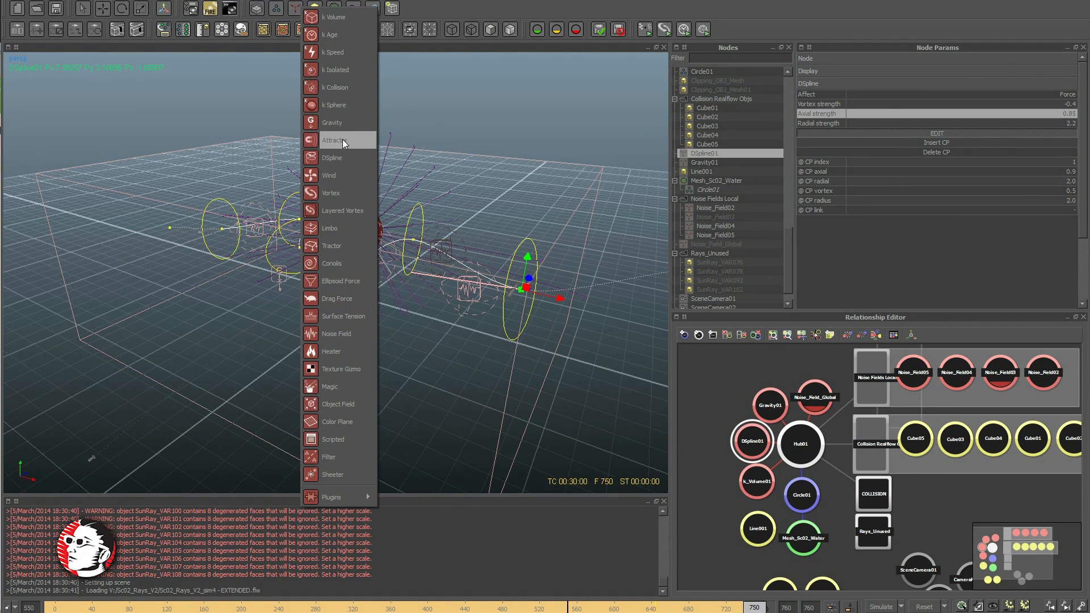
{"action": "left_click", "coordinate": [345, 155]}
{"action": "left_click_drag", "start_coordinate": [411, 198], "coordinate": [386, 280], "text": "alt"}
{"action": "left_click_drag", "start_coordinate": [369, 316], "coordinate": [234, 363]}
{"action": "middle_click_drag", "start_coordinate": [234, 362], "coordinate": [366, 224], "text": "alt"}
{"action": "right_click_drag", "start_coordinate": [366, 224], "coordinate": [371, 245], "text": "alt"}
{"action": "middle_click_drag", "start_coordinate": [371, 245], "coordinate": [354, 272], "text": "alt"}
{"action": "right_click_drag", "start_coordinate": [354, 273], "coordinate": [360, 282], "text": "alt"}
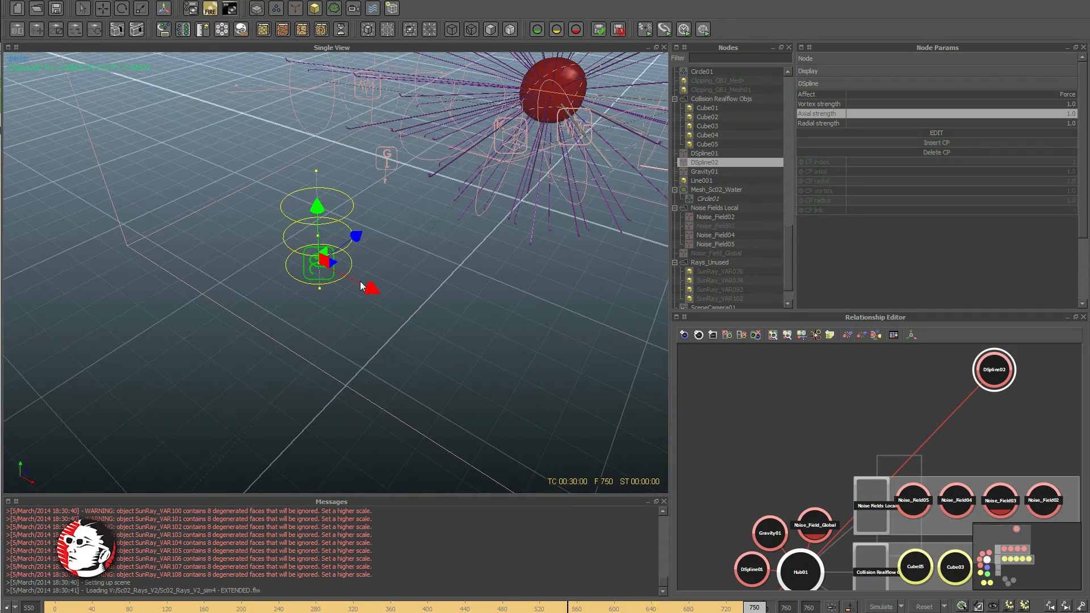
Try to select DSpline02's control points in the viewport, and move its node closer to Hub01 in the Relationship Editor
{"action": "left_click_drag", "start_coordinate": [463, 192], "coordinate": [507, 218], "text": "alt"}
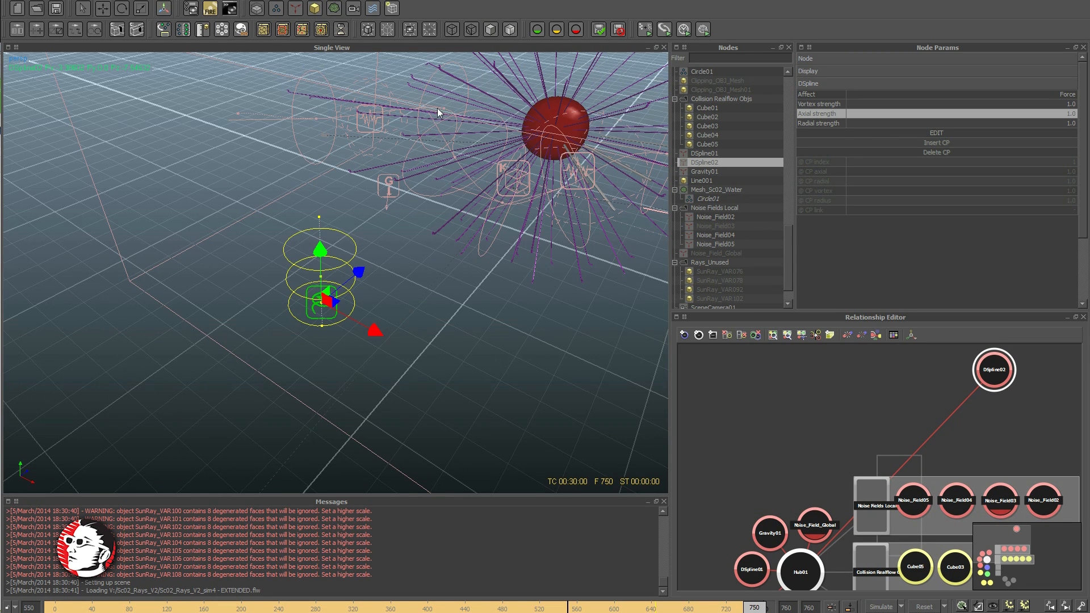
{"action": "left_click", "coordinate": [383, 281]}
{"action": "left_click", "coordinate": [335, 289]}
{"action": "left_click_drag", "start_coordinate": [366, 327], "coordinate": [376, 312], "text": "alt"}
{"action": "left_click", "coordinate": [357, 269]}
{"action": "left_click", "coordinate": [343, 264]}
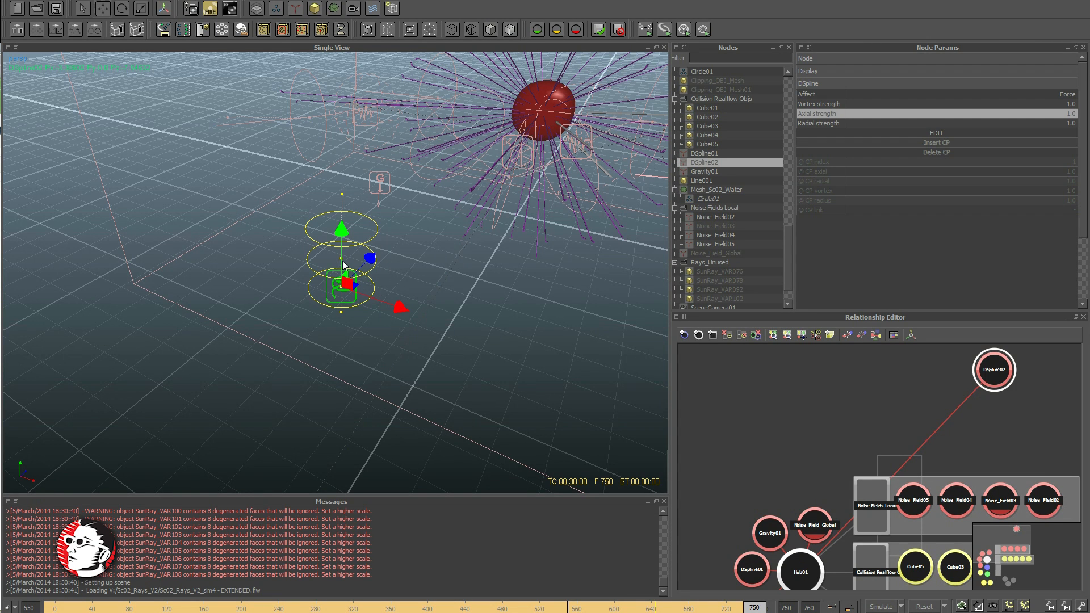
{"action": "left_click", "coordinate": [388, 278]}
{"action": "left_click", "coordinate": [342, 276]}
{"action": "left_click_drag", "start_coordinate": [994, 368], "coordinate": [793, 457]}
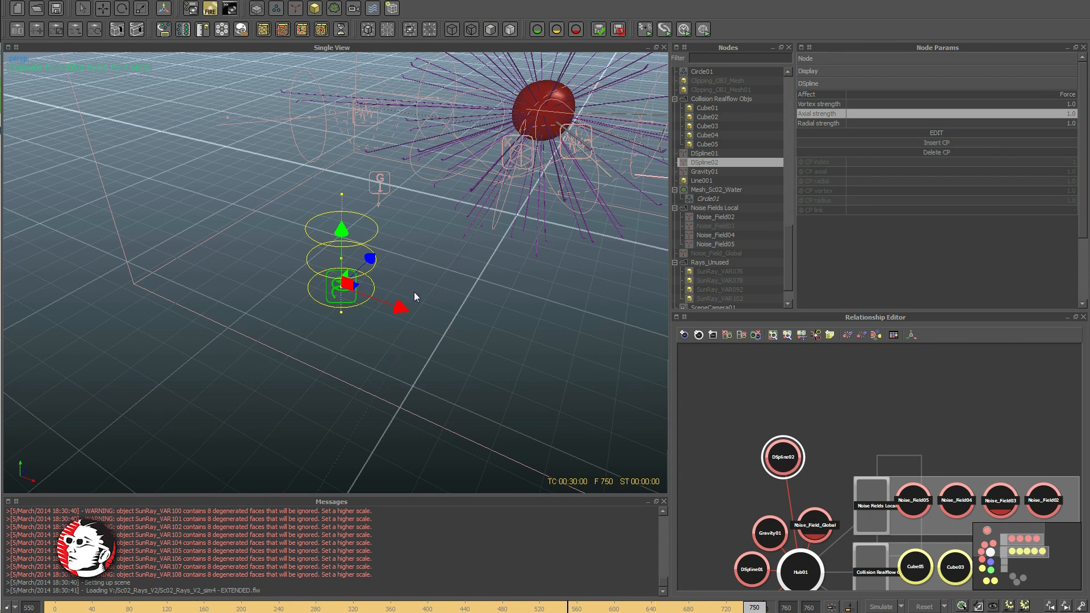
Rotate DSpline02 so that its axis lies horizontally, and scale it
{"action": "key", "text": "e"}
{"action": "left_click_drag", "start_coordinate": [365, 242], "coordinate": [223, 206]}
{"action": "key", "text": "r"}
{"action": "left_click_drag", "start_coordinate": [341, 287], "coordinate": [404, 274]}
{"action": "left_click_drag", "start_coordinate": [321, 275], "coordinate": [357, 247]}
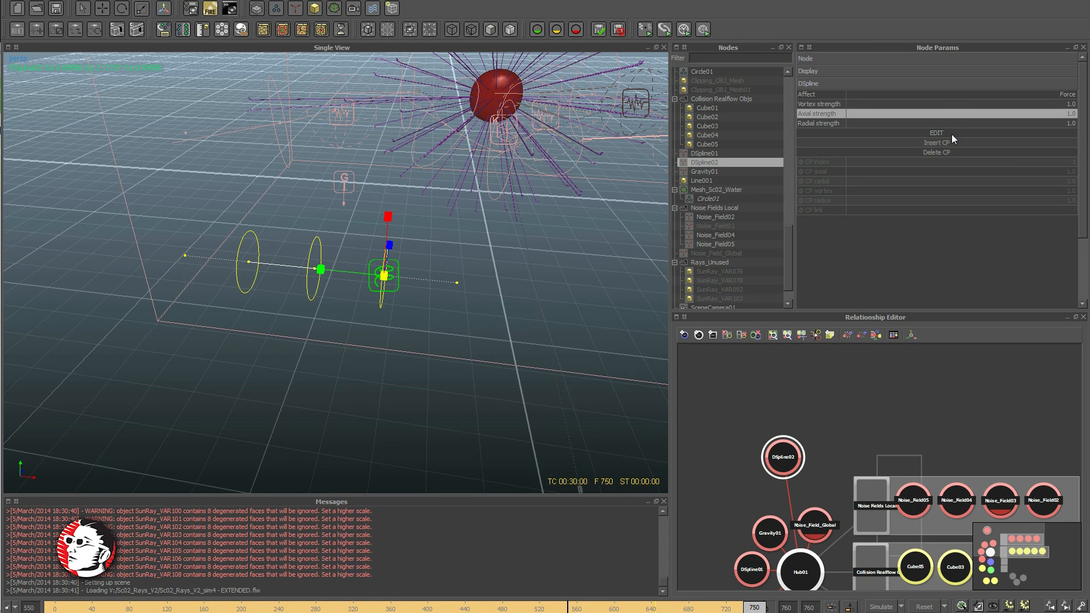
Move DSpline02 across the grid to open space in front of the sun sphere
{"action": "key", "text": "w"}
{"action": "left_click_drag", "start_coordinate": [385, 236], "coordinate": [407, 246]}
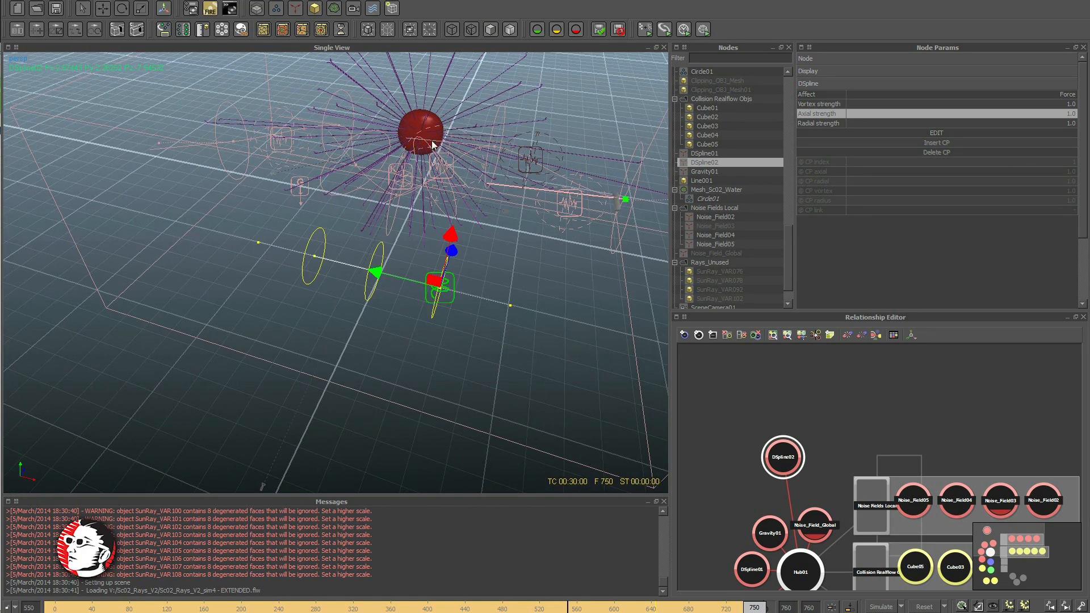
{"action": "mouse_move", "coordinate": [452, 253]}
{"action": "left_mouse_down"}
{"action": "mouse_move", "coordinate": [509, 144]}
{"action": "mouse_move", "coordinate": [461, 272]}
{"action": "left_mouse_up"}
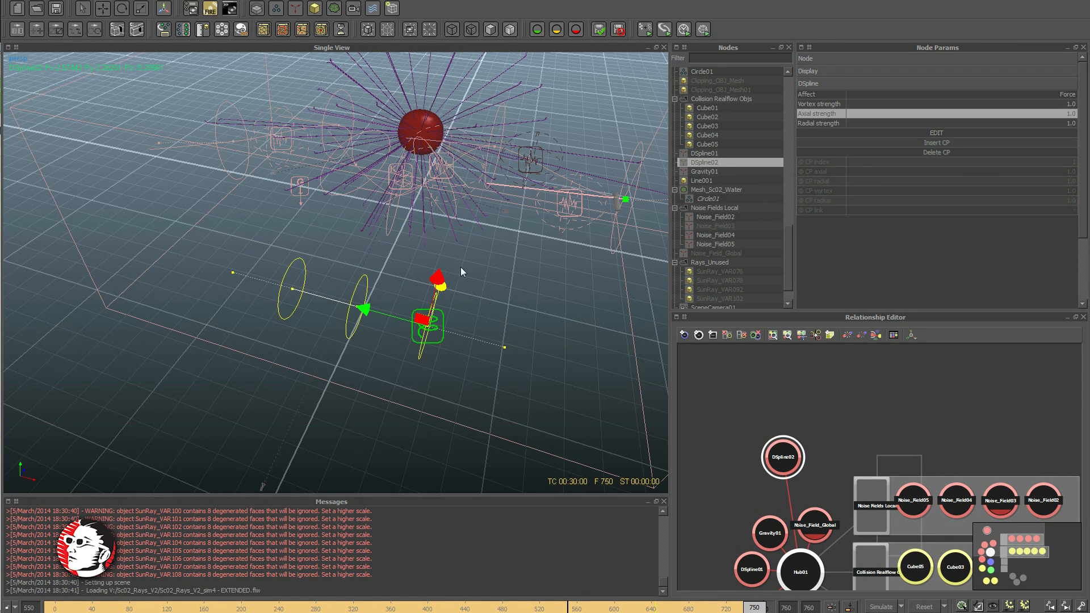
Enable control point editing on DSpline02, select its middle control point and try to undo that point's move
{"action": "left_click", "coordinate": [934, 133]}
{"action": "left_click_drag", "start_coordinate": [428, 327], "coordinate": [386, 262], "text": "alt"}
{"action": "left_click", "coordinate": [372, 257]}
{"action": "key", "text": "ctrl+z"}
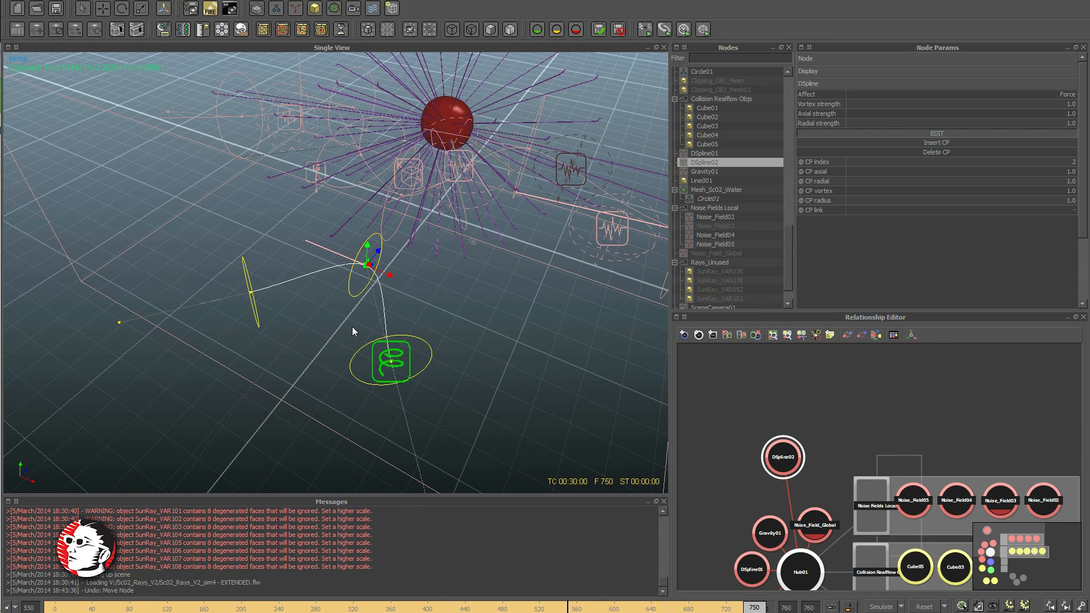
{"action": "key", "text": "ctrl+z"}
{"action": "left_click_drag", "start_coordinate": [147, 590], "coordinate": [32, 590]}
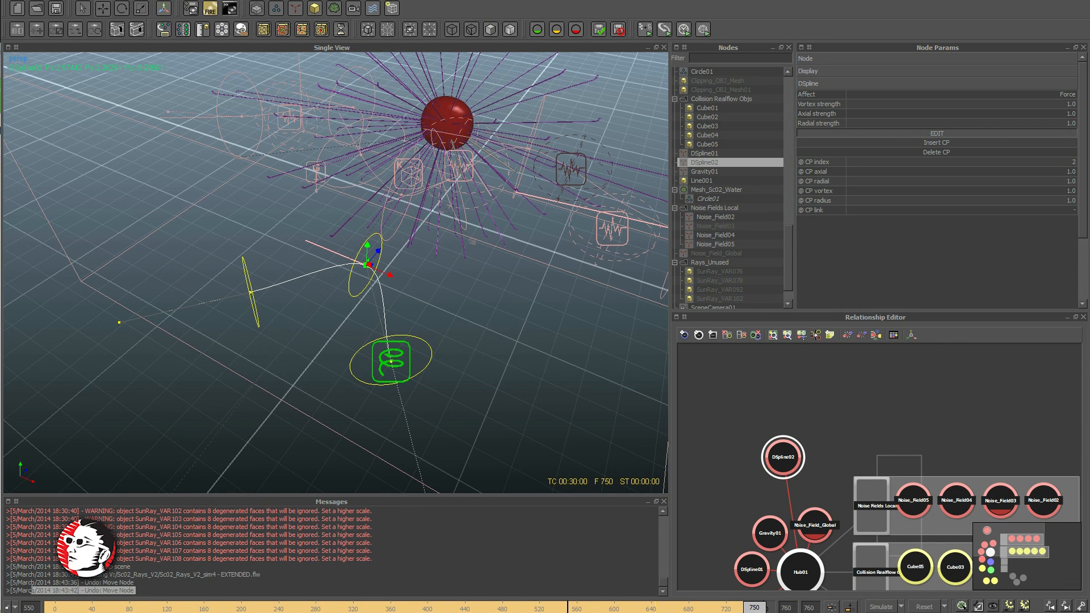
{"action": "left_click", "coordinate": [110, 588]}
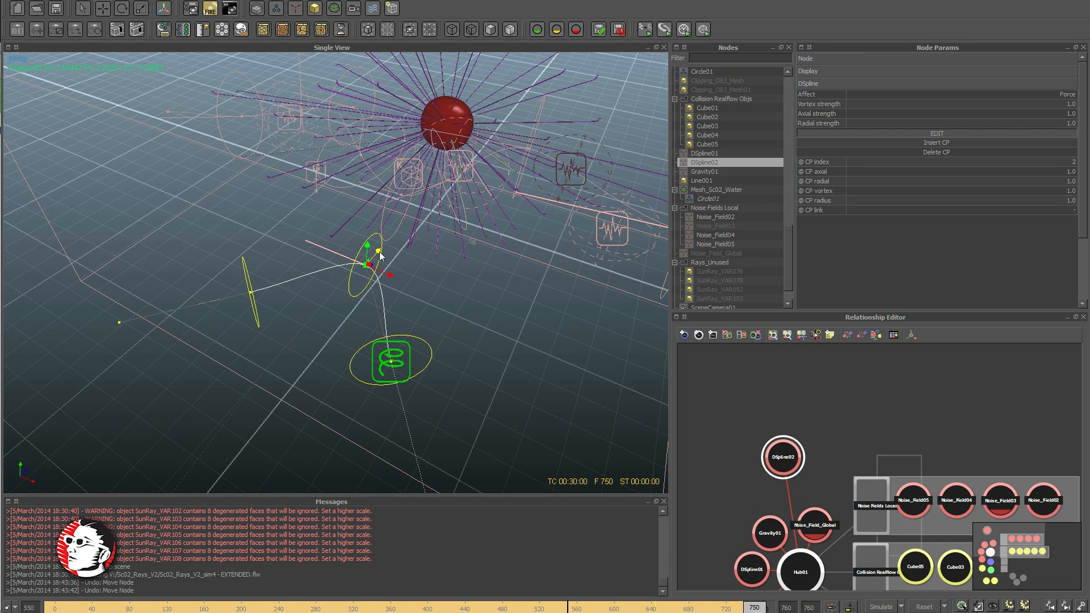
Move DSpline02's middle control point back in line with its neighbours, and offset it to bend the spline
{"action": "left_click_drag", "start_coordinate": [378, 255], "coordinate": [353, 314]}
{"action": "left_click_drag", "start_coordinate": [300, 338], "coordinate": [292, 225], "text": "alt"}
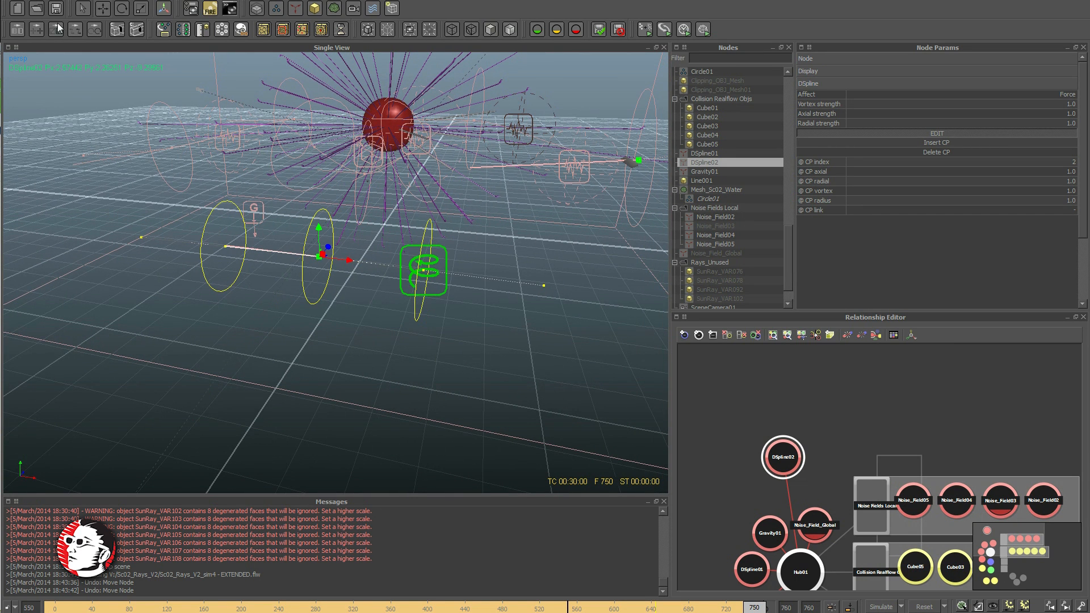
{"action": "left_click_drag", "start_coordinate": [318, 231], "coordinate": [334, 156]}
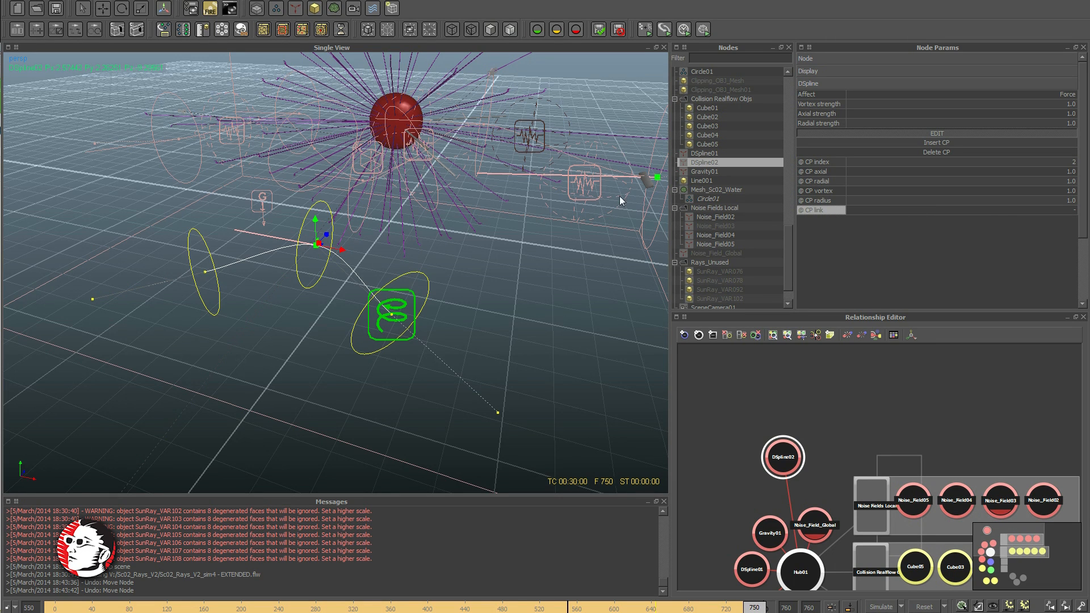
Add a sphere object, scale it down and place it near DSpline02's middle control point
{"action": "left_click", "coordinate": [315, 8]}
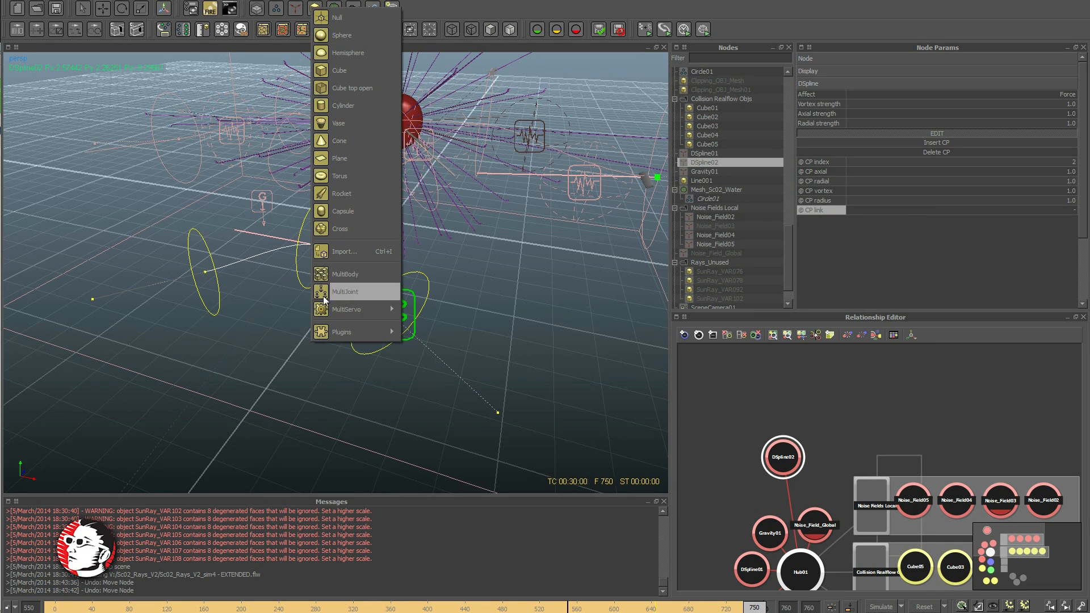
{"action": "left_click", "coordinate": [347, 35]}
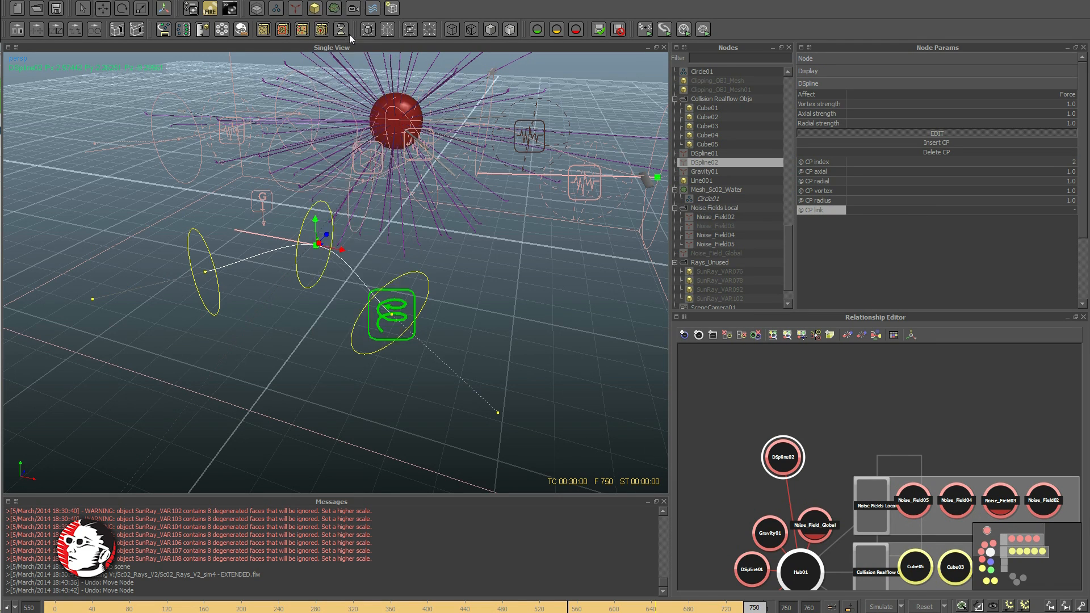
{"action": "left_click_drag", "start_coordinate": [407, 208], "coordinate": [285, 385]}
{"action": "key", "text": "r"}
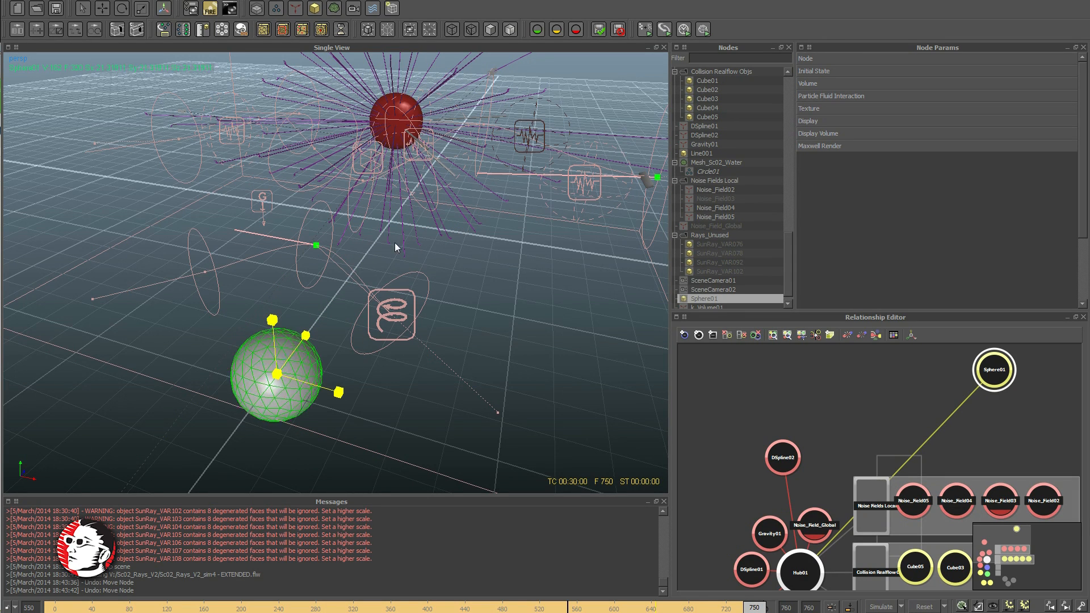
{"action": "key", "text": "w"}
{"action": "left_click_drag", "start_coordinate": [281, 368], "coordinate": [341, 194]}
{"action": "left_click_drag", "start_coordinate": [359, 237], "coordinate": [213, 268]}
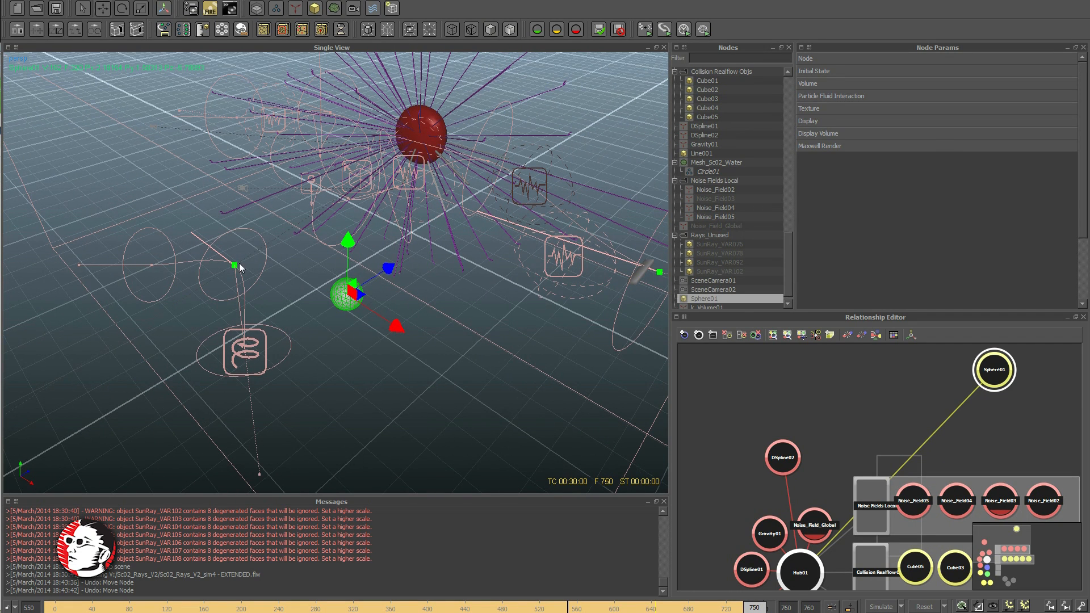
Select control point 2 of DSpline02 and set its CP link to Sphere01
{"action": "left_click", "coordinate": [235, 265]}
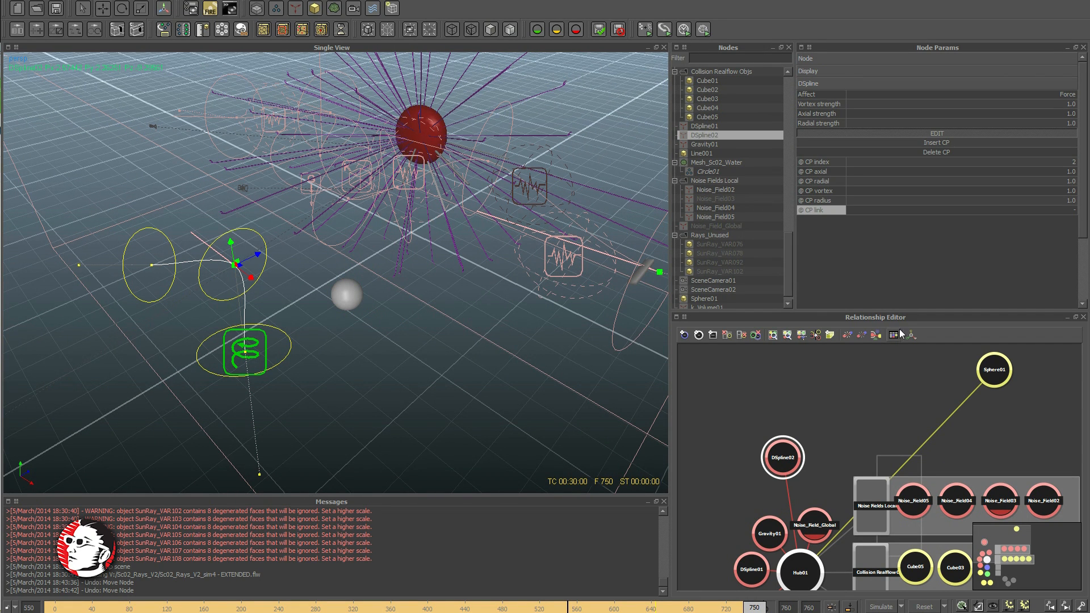
{"action": "left_click", "coordinate": [245, 352]}
{"action": "left_click", "coordinate": [235, 266]}
{"action": "left_click", "coordinate": [152, 265]}
{"action": "left_click", "coordinate": [235, 265]}
{"action": "left_click_drag", "start_coordinate": [213, 277], "coordinate": [356, 275], "text": "alt"}
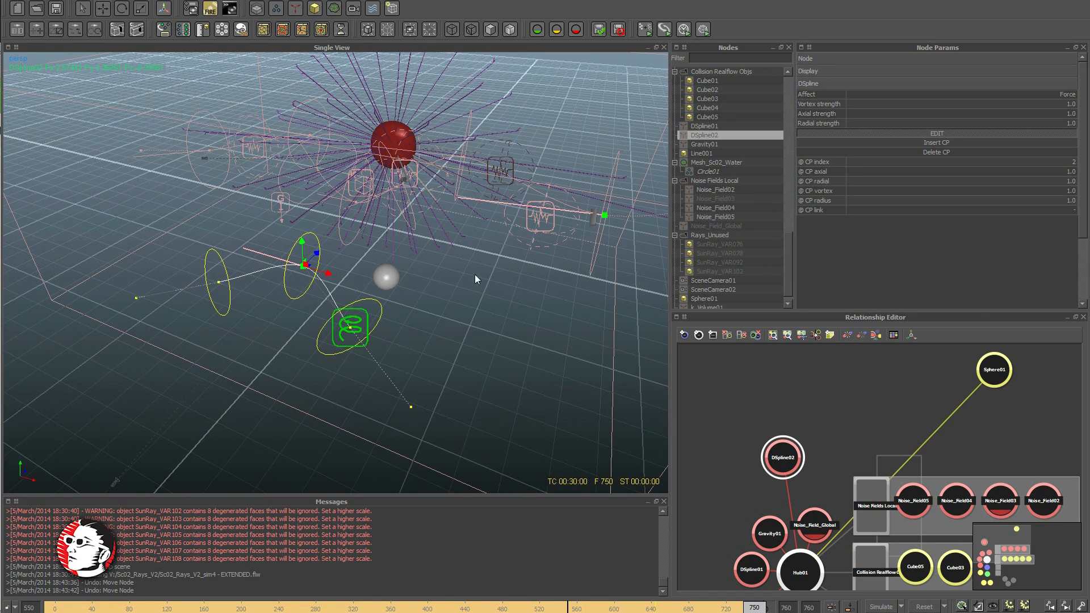
{"action": "left_click", "coordinate": [890, 212]}
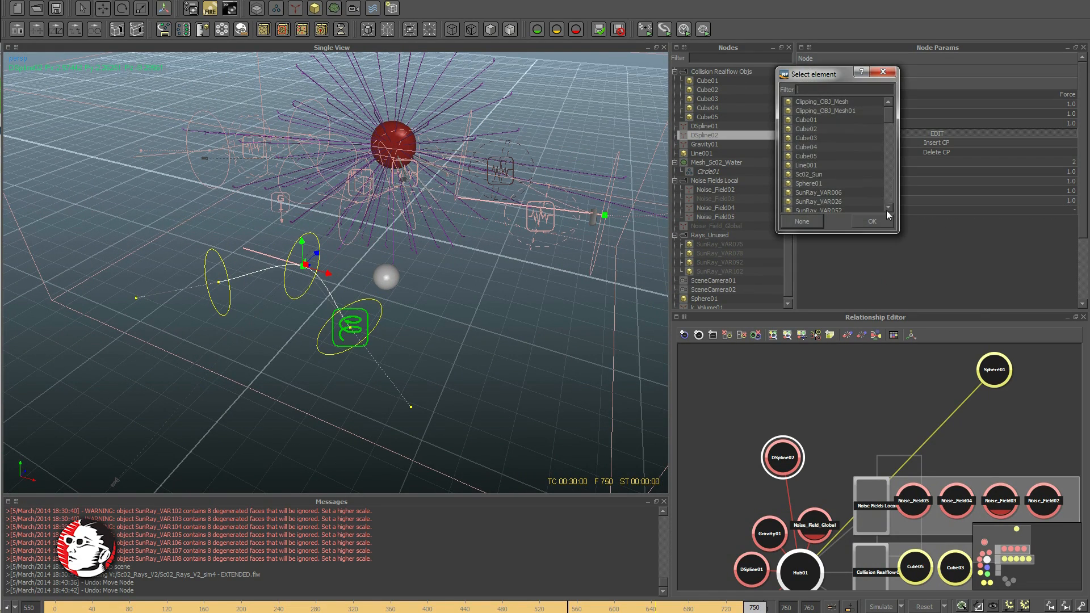
{"action": "type", "text": "s"}
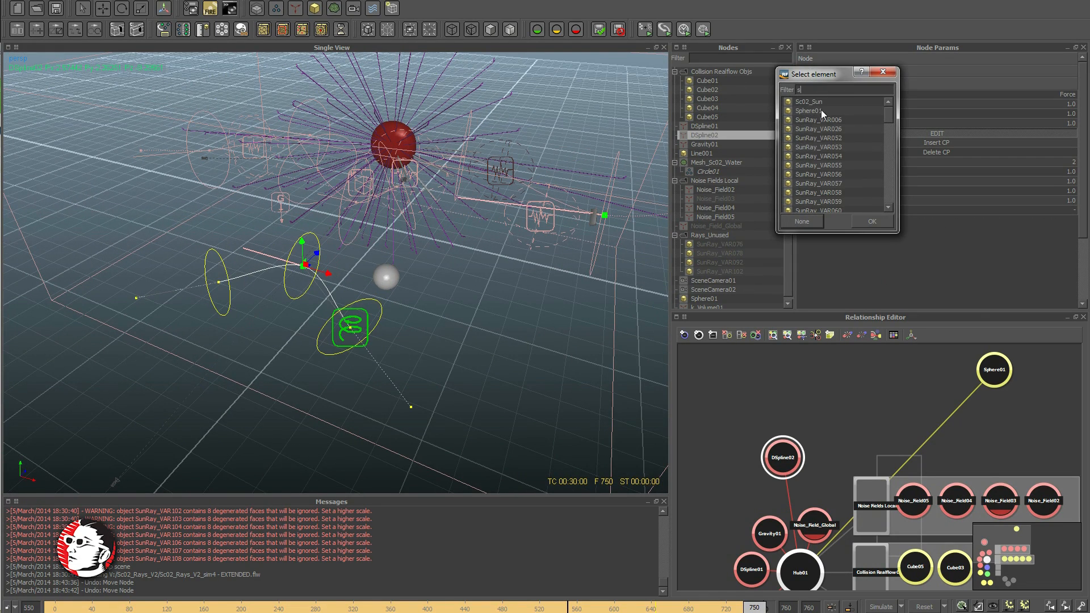
{"action": "left_click", "coordinate": [821, 110]}
{"action": "left_click", "coordinate": [861, 222]}
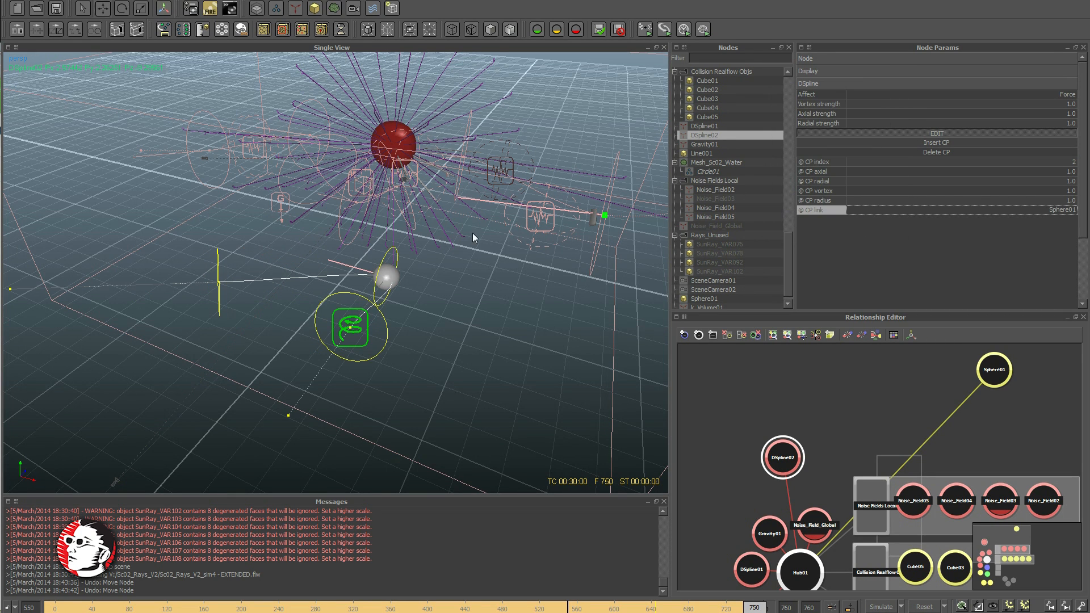
Move Sphere01 between DSpline02's outer control points, and place its node beside DSpline02 in the Relationship Editor
{"action": "left_click", "coordinate": [388, 275]}
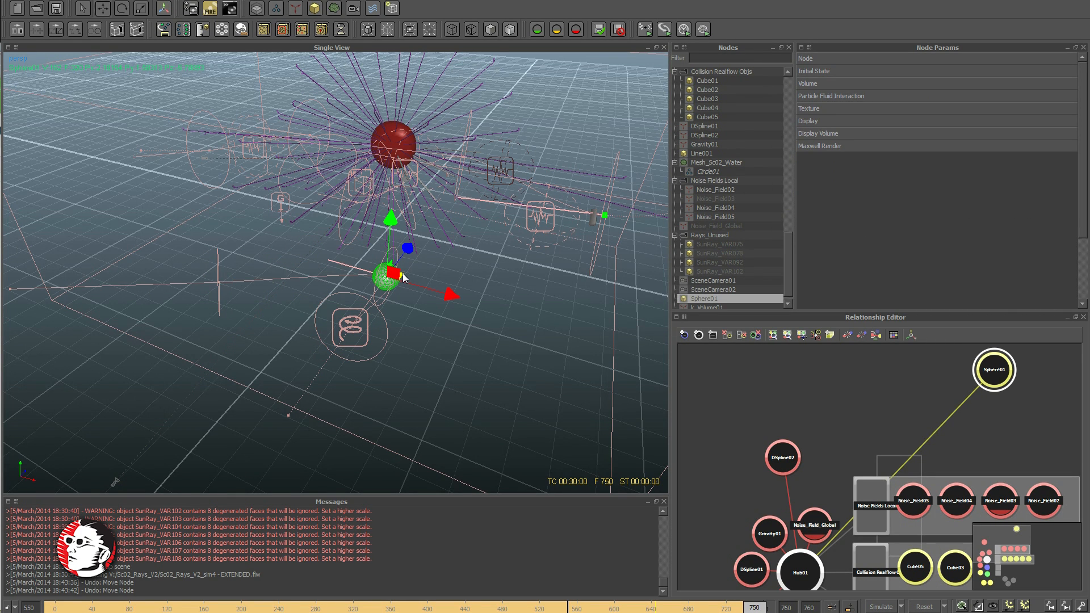
{"action": "left_click_drag", "start_coordinate": [404, 276], "coordinate": [311, 308]}
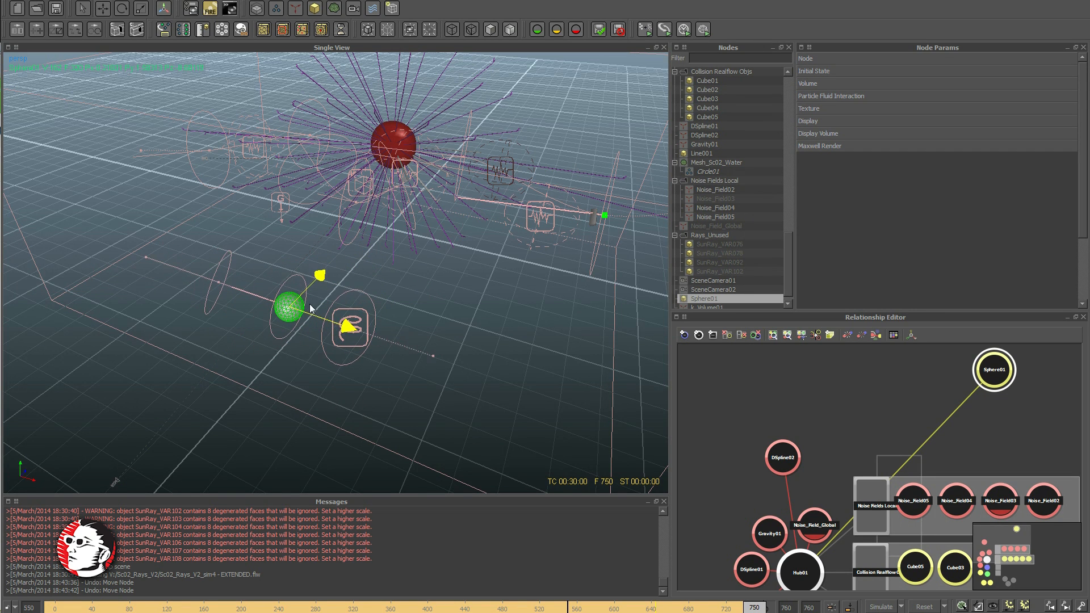
{"action": "left_click", "coordinate": [844, 57]}
{"action": "left_click_drag", "start_coordinate": [989, 377], "coordinate": [830, 449]}
Move Sphere01 in several directions to test how the linked control point follows, undoing each move
{"action": "left_click_drag", "start_coordinate": [290, 267], "coordinate": [290, 221]}
{"action": "key", "text": "ctrl+z"}
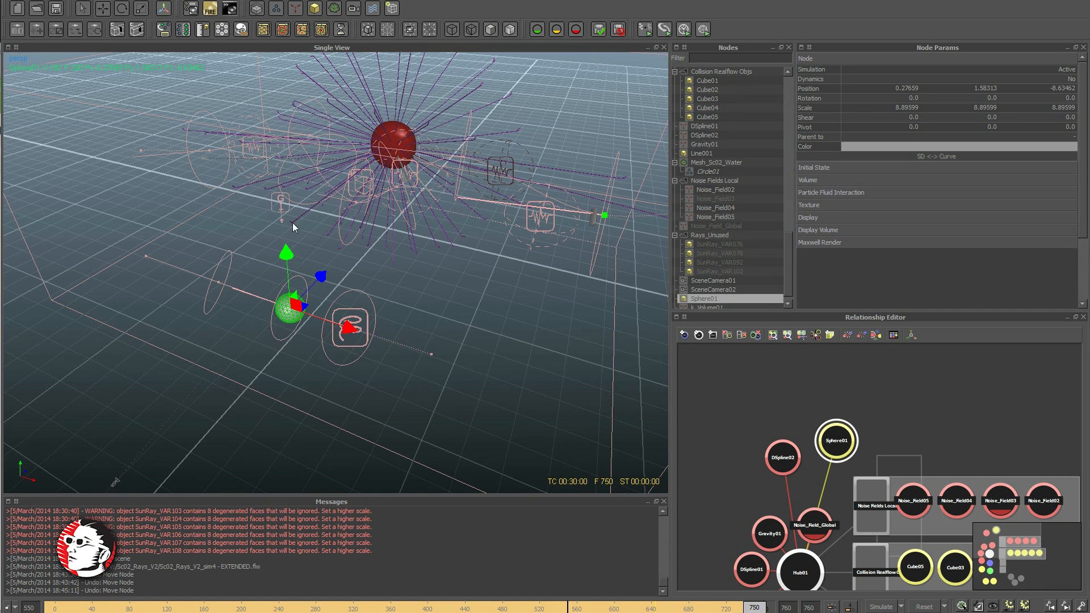
{"action": "left_click_drag", "start_coordinate": [289, 261], "coordinate": [285, 212]}
{"action": "key", "text": "ctrl+z"}
{"action": "mouse_move", "coordinate": [320, 281]}
{"action": "left_mouse_down"}
{"action": "mouse_move", "coordinate": [353, 244]}
{"action": "mouse_move", "coordinate": [296, 303]}
{"action": "mouse_move", "coordinate": [326, 285]}
{"action": "left_mouse_up"}
{"action": "key", "text": "ctrl+z"}
Insert a control point into DSpline02 between the sphere-linked point and the far end, and select control point 1
{"action": "middle_click_drag", "start_coordinate": [326, 285], "coordinate": [377, 287], "text": "alt"}
{"action": "left_click", "coordinate": [451, 289]}
{"action": "right_click_drag", "start_coordinate": [405, 288], "coordinate": [422, 284], "text": "alt"}
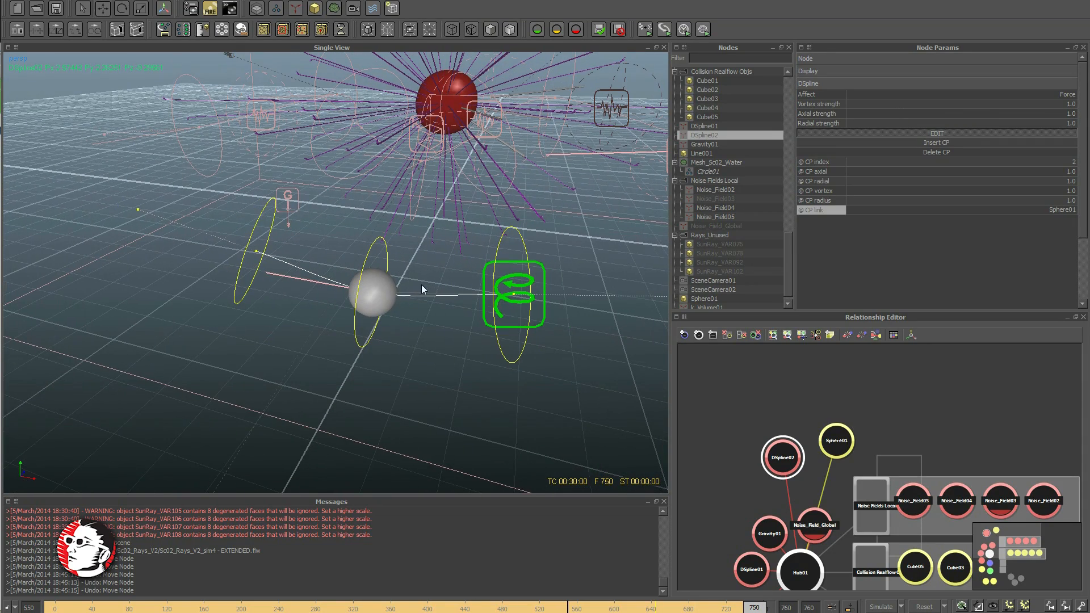
{"action": "left_click", "coordinate": [949, 145]}
{"action": "left_click_drag", "start_coordinate": [339, 277], "coordinate": [384, 291], "text": "alt"}
{"action": "left_click", "coordinate": [570, 316]}
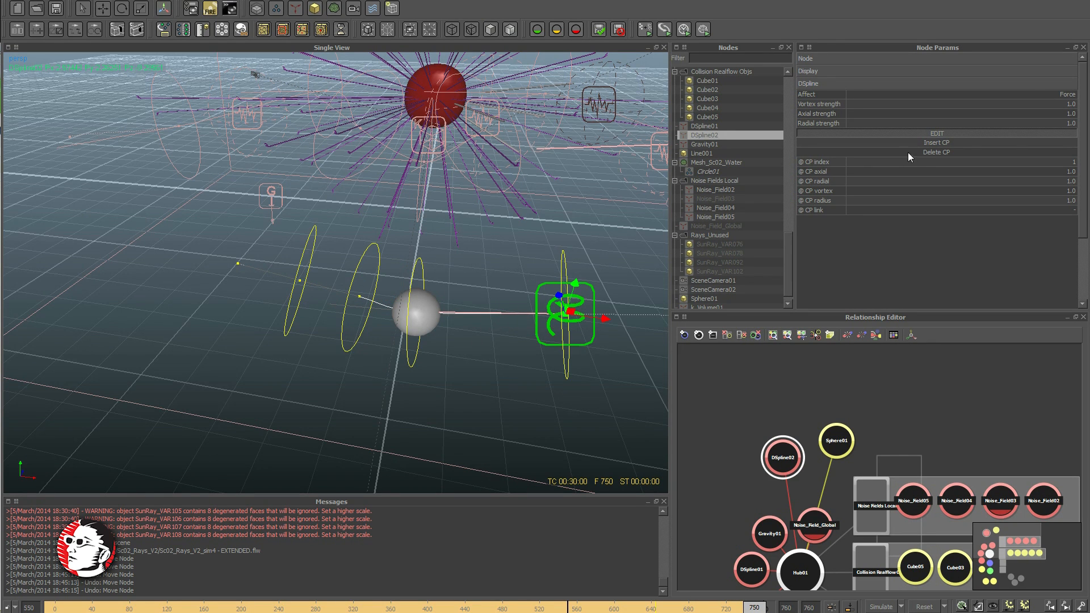
Select control point 4 of DSpline02 by its CP index, and move control point 3 close beside it at the far end
{"action": "left_click", "coordinate": [415, 325]}
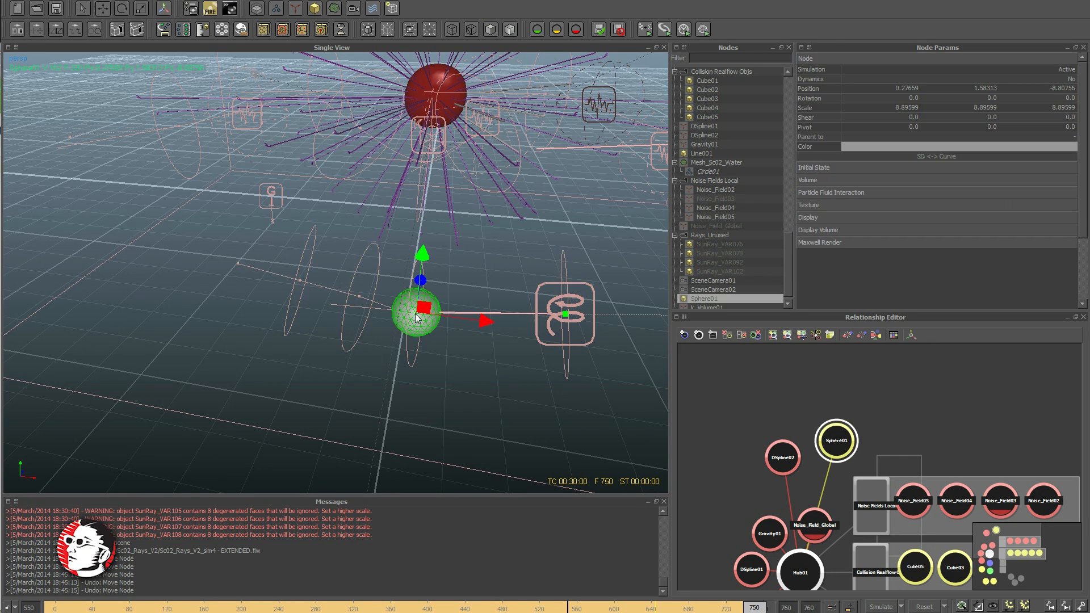
{"action": "left_click", "coordinate": [358, 298]}
{"action": "left_click", "coordinate": [362, 296]}
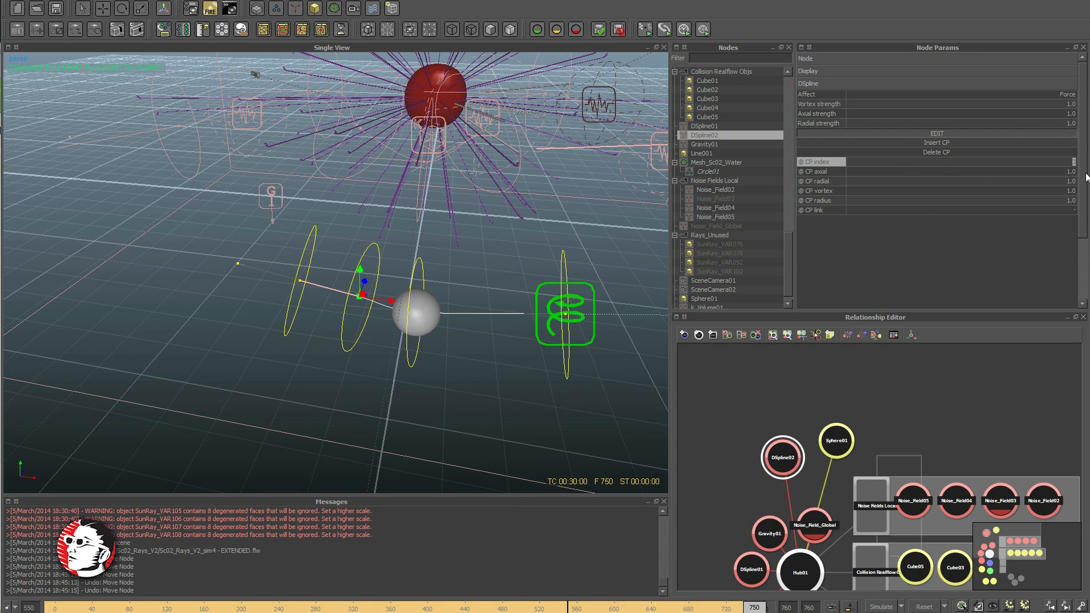
{"action": "type", "text": "4"}
{"action": "key", "text": "Return"}
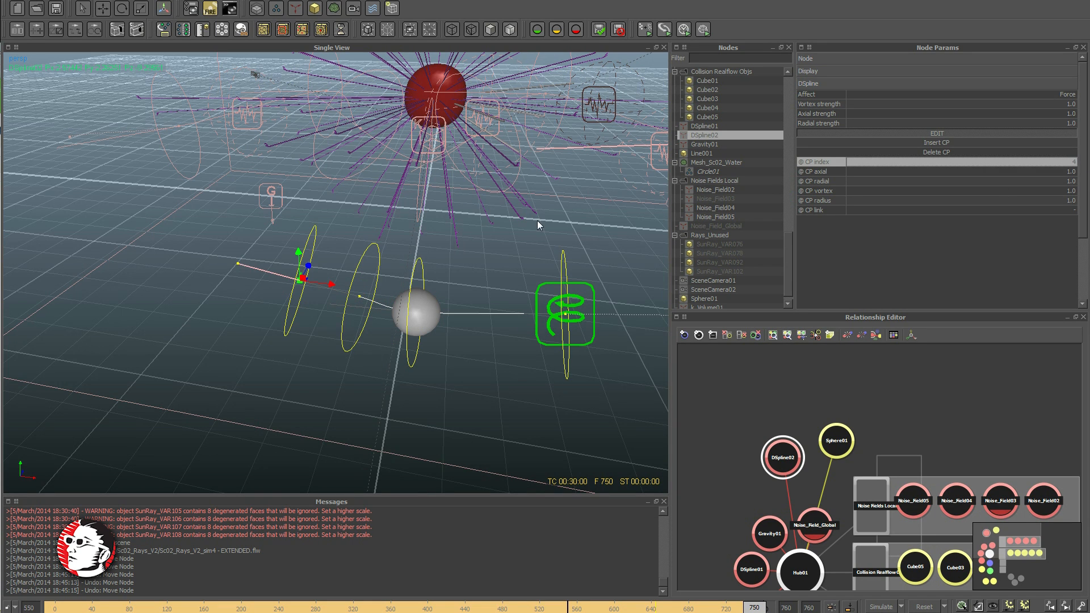
{"action": "left_click", "coordinate": [360, 298]}
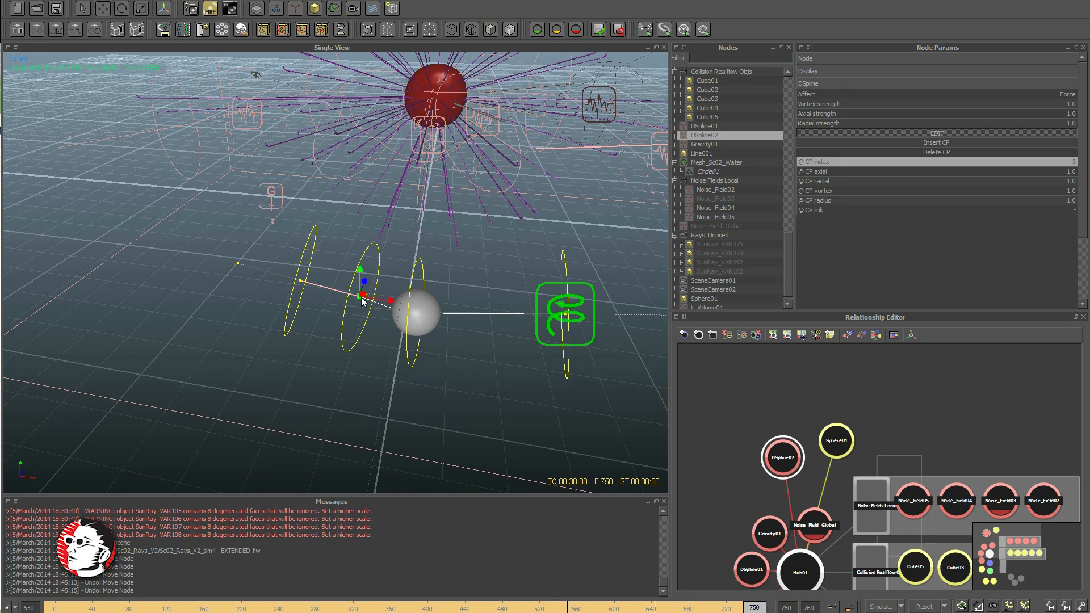
{"action": "left_click_drag", "start_coordinate": [358, 303], "coordinate": [326, 310]}
Insert a control point between DSpline02's control point 1 and the sphere-linked point, and delete it again
{"action": "left_click", "coordinate": [568, 309]}
{"action": "left_click", "coordinate": [938, 146]}
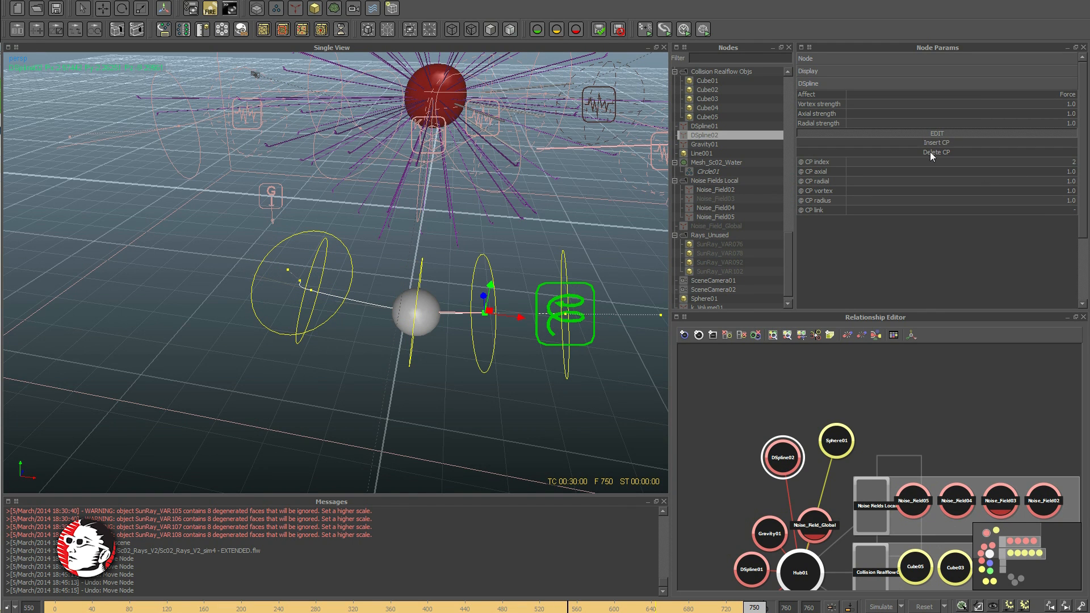
{"action": "left_click", "coordinate": [905, 151]}
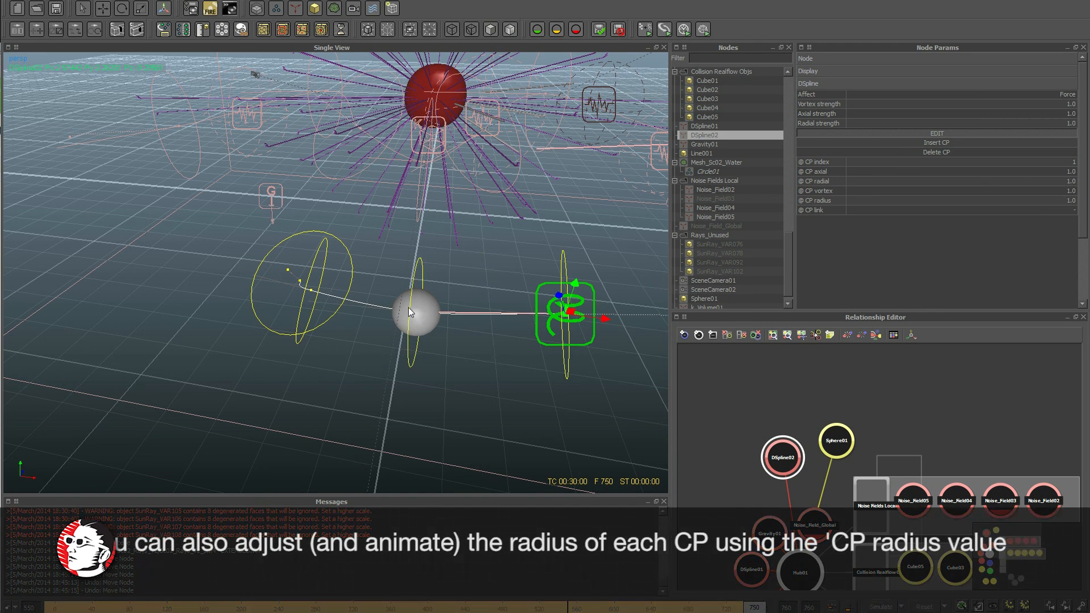
Inspect the CP radius and CP axial parameters of DSpline02's control point 1
{"action": "left_click_drag", "start_coordinate": [407, 307], "coordinate": [374, 315], "text": "alt"}
{"action": "scroll", "coordinate": [375, 326], "scroll_direction": "up", "scroll_amount": 3}
{"action": "middle_click_drag", "start_coordinate": [380, 327], "coordinate": [409, 294], "text": "alt"}
{"action": "mouse_move", "coordinate": [452, 291]}
{"action": "left_mouse_down"}
{"action": "mouse_move", "coordinate": [455, 232]}
{"action": "mouse_move", "coordinate": [456, 278]}
{"action": "left_mouse_up"}
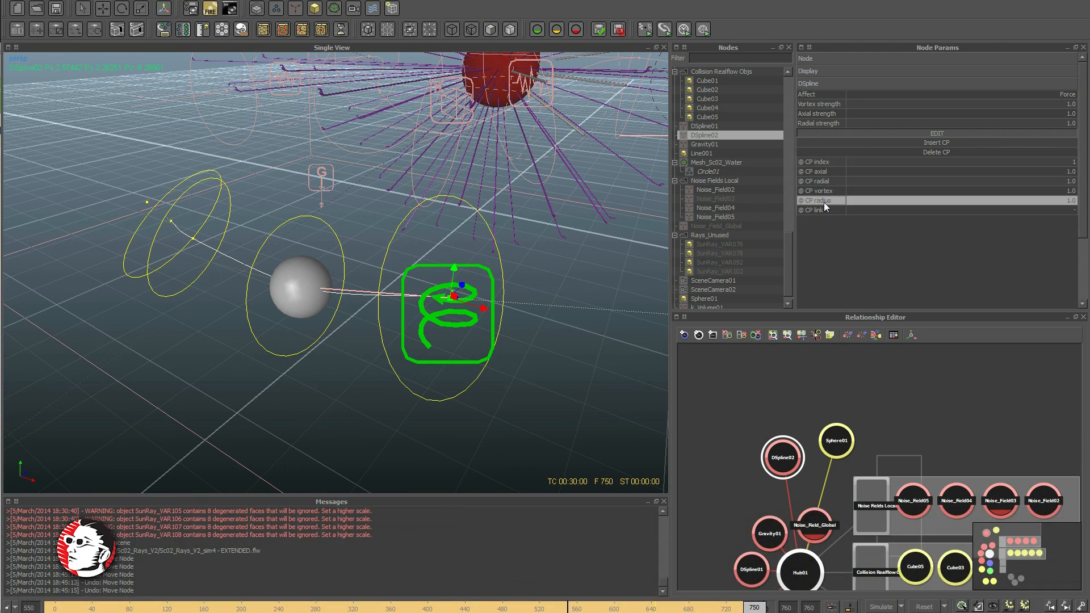
{"action": "left_click", "coordinate": [821, 172]}
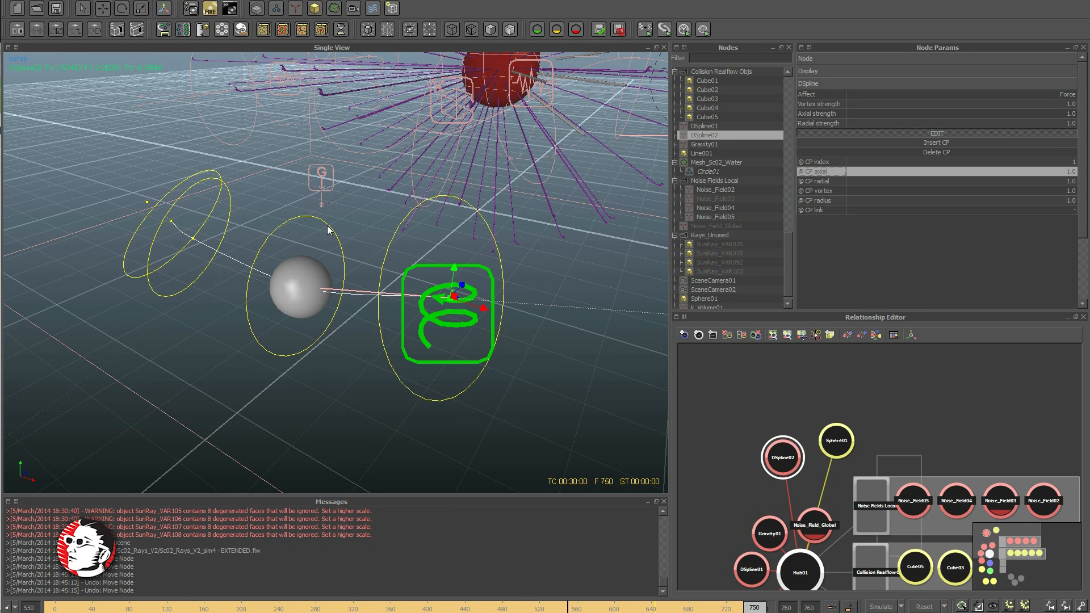
Shift Sphere01 slightly along its Z axis, and open the CP vortex value of DSpline02's control point 1
{"action": "left_click", "coordinate": [305, 274]}
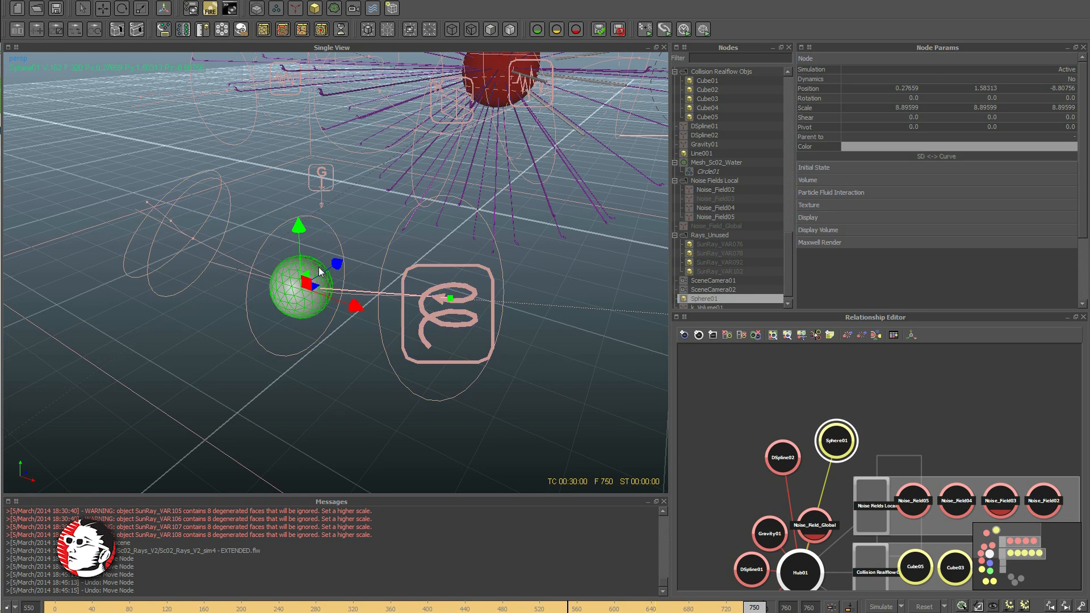
{"action": "mouse_move", "coordinate": [325, 277]}
{"action": "left_mouse_down"}
{"action": "mouse_move", "coordinate": [306, 292]}
{"action": "mouse_move", "coordinate": [337, 268]}
{"action": "left_mouse_up"}
{"action": "left_click", "coordinate": [393, 233]}
{"action": "left_click", "coordinate": [994, 190]}
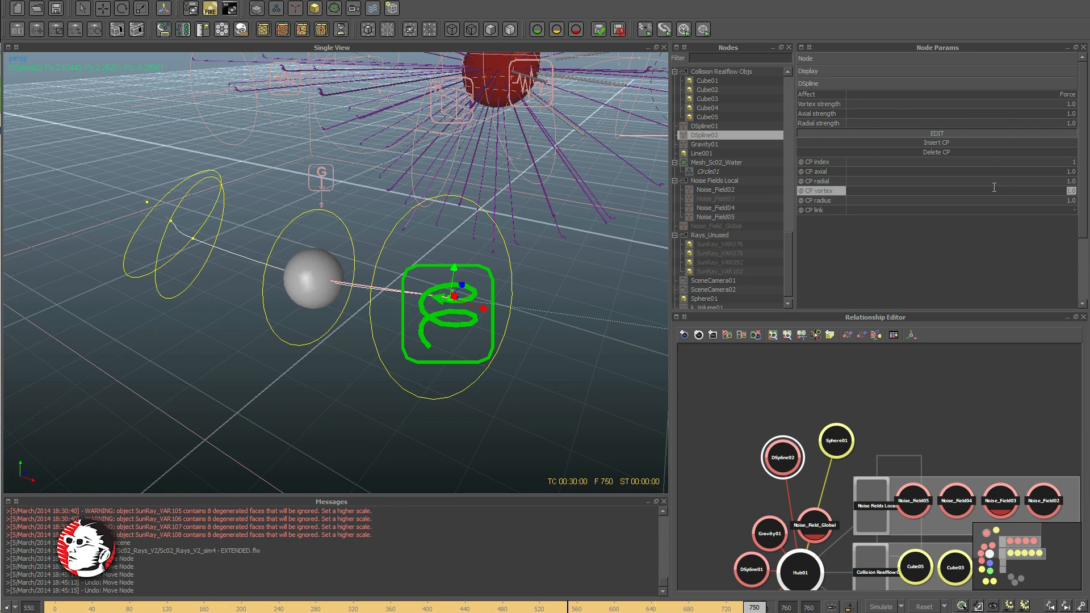
{"action": "left_click", "coordinate": [913, 191]}
Select DSpline02's end control points 0 and 5 in turn to examine how their parameters differ from the inner points
{"action": "scroll", "coordinate": [543, 297], "scroll_direction": "down", "scroll_amount": 3}
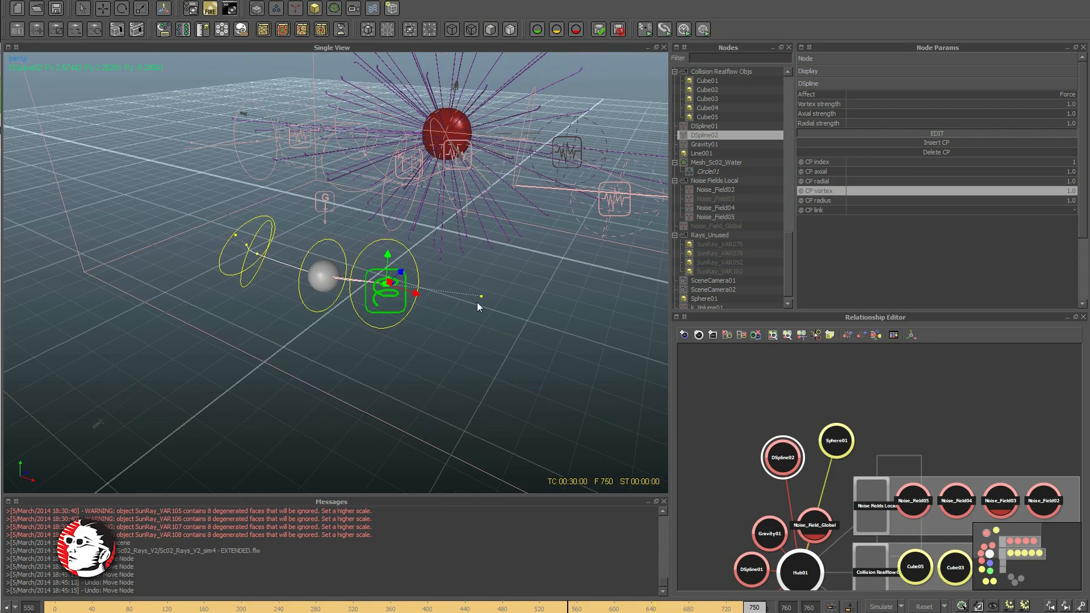
{"action": "left_click", "coordinate": [481, 296]}
{"action": "scroll", "coordinate": [481, 300], "scroll_direction": "up", "scroll_amount": 3}
{"action": "left_click_drag", "start_coordinate": [480, 309], "coordinate": [474, 287], "text": "alt"}
{"action": "scroll", "coordinate": [438, 309], "scroll_direction": "down", "scroll_amount": 2}
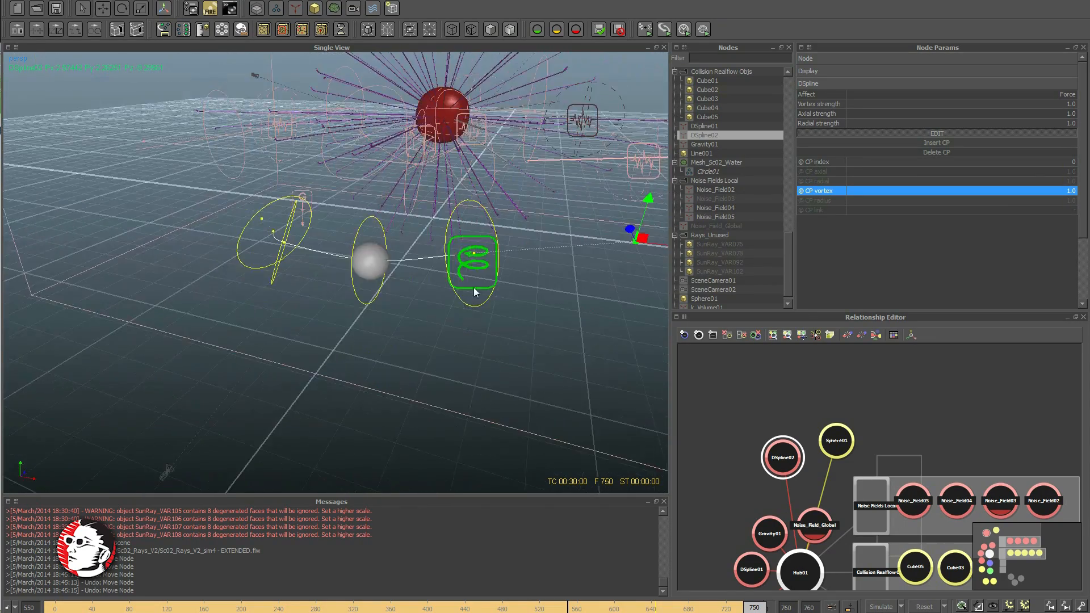
{"action": "left_click", "coordinate": [261, 219]}
{"action": "left_click_drag", "start_coordinate": [256, 227], "coordinate": [370, 252], "text": "alt"}
{"action": "scroll", "coordinate": [287, 259], "scroll_direction": "up", "scroll_amount": 3}
{"action": "left_click_drag", "start_coordinate": [513, 269], "coordinate": [340, 275], "text": "alt"}
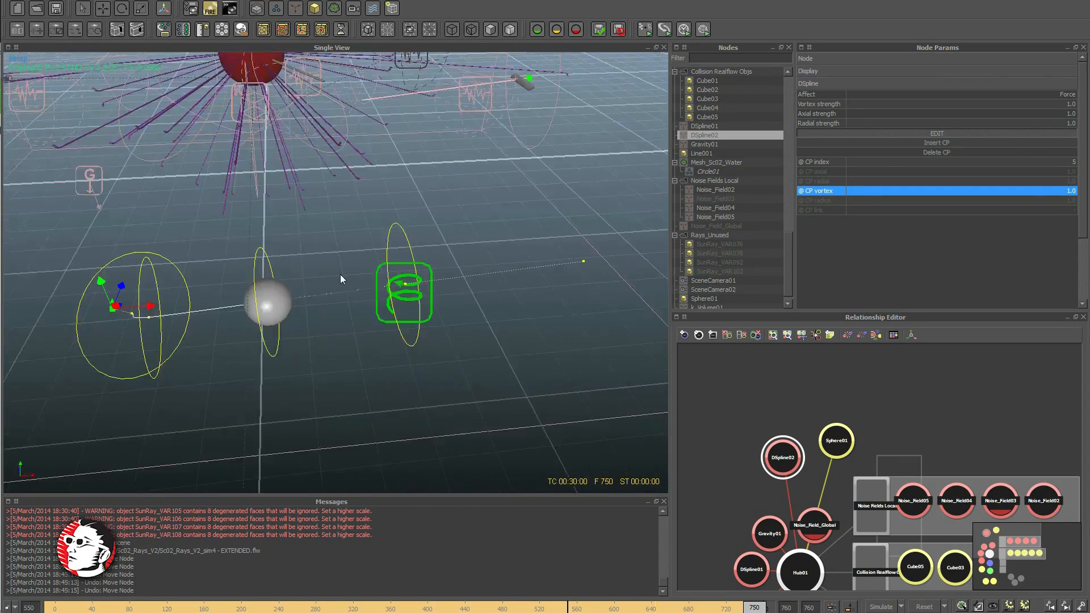
Select the Circle01 emitter in the Relationship Editor and display its liquid particles in the viewport
{"action": "middle_click_drag", "start_coordinate": [426, 117], "coordinate": [382, 234], "text": "alt"}
{"action": "left_click_drag", "start_coordinate": [431, 227], "coordinate": [387, 229], "text": "alt"}
{"action": "middle_click_drag", "start_coordinate": [512, 215], "coordinate": [409, 243], "text": "alt"}
{"action": "left_click_drag", "start_coordinate": [409, 244], "coordinate": [340, 196], "text": "alt"}
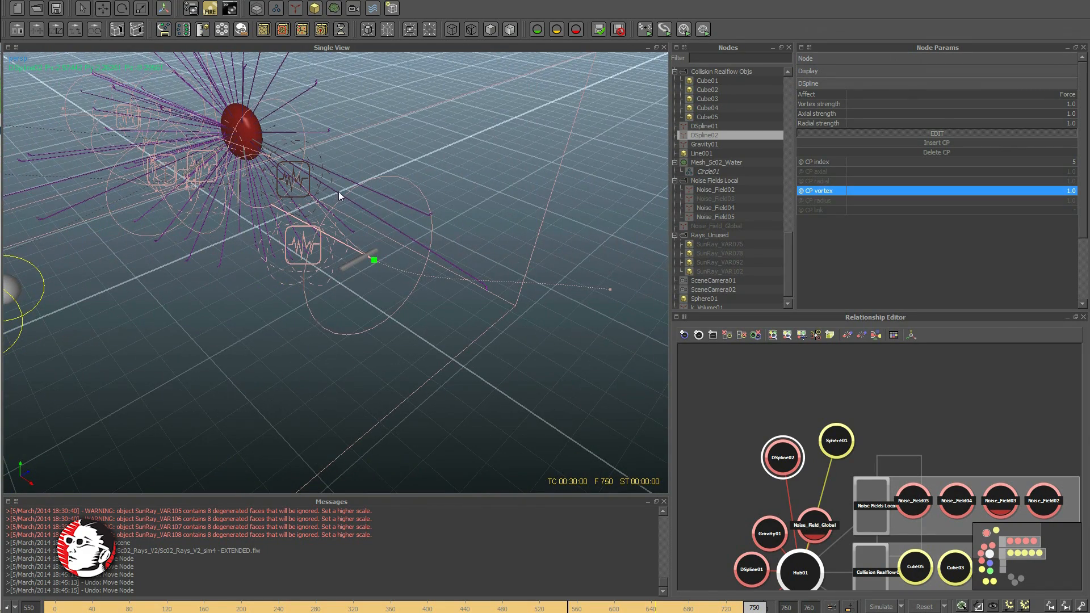
{"action": "middle_click_drag", "start_coordinate": [764, 500], "coordinate": [799, 348], "text": "alt"}
{"action": "left_click", "coordinate": [840, 468]}
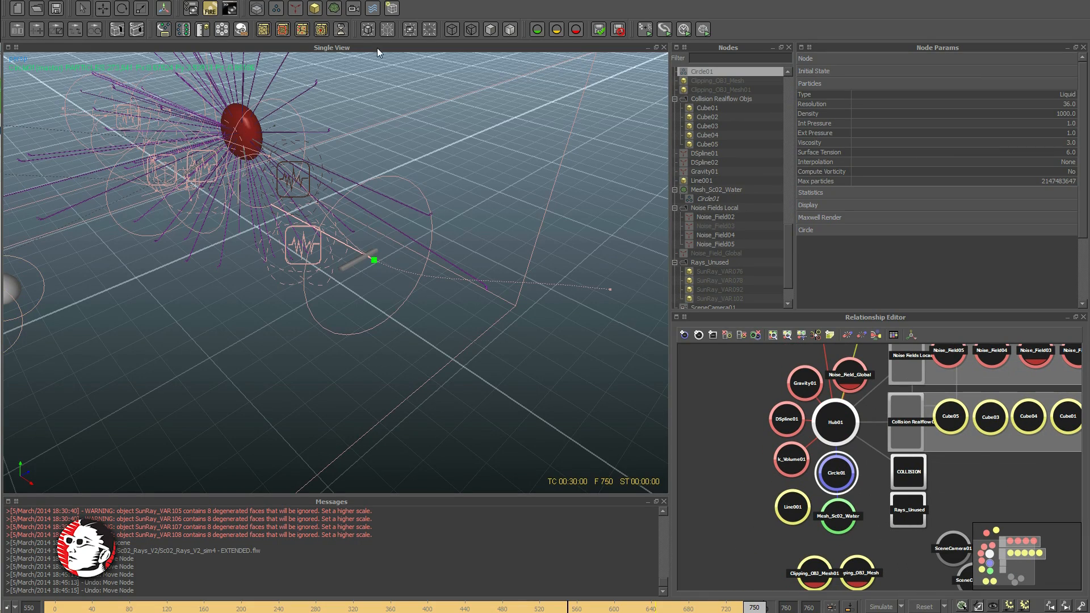
{"action": "left_click", "coordinate": [369, 30]}
{"action": "left_click_drag", "start_coordinate": [390, 256], "coordinate": [351, 272], "text": "alt"}
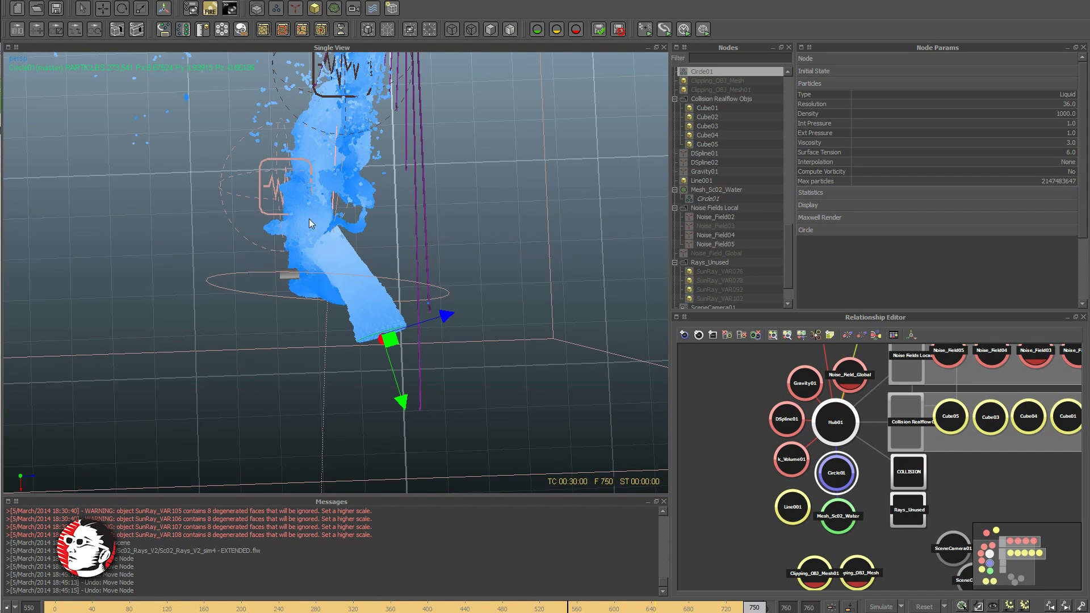
Select DSpline01 and examine where its first ring and end control point lie relative to the emitter
{"action": "left_click", "coordinate": [331, 274]}
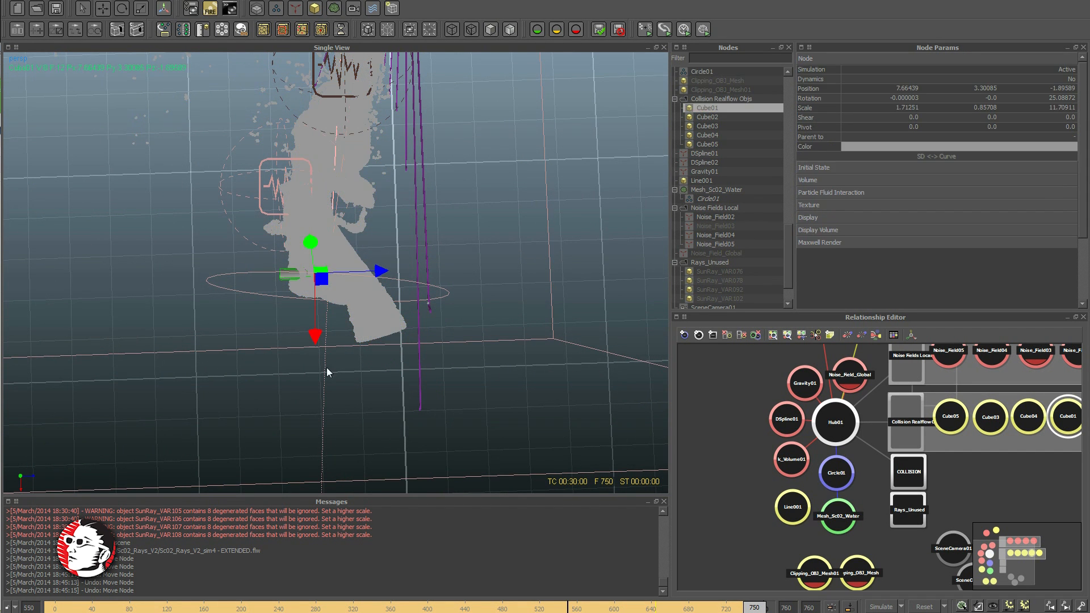
{"action": "left_click_drag", "start_coordinate": [329, 381], "coordinate": [333, 402], "text": "alt"}
{"action": "scroll", "coordinate": [333, 402], "scroll_direction": "down", "scroll_amount": 2}
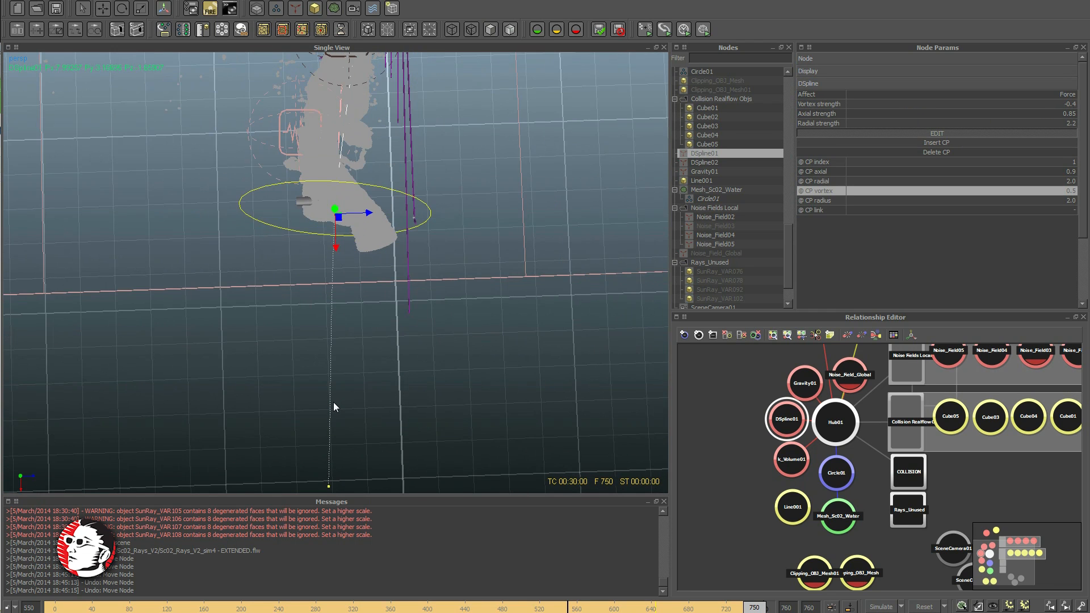
{"action": "left_click", "coordinate": [329, 437]}
{"action": "left_click", "coordinate": [330, 436]}
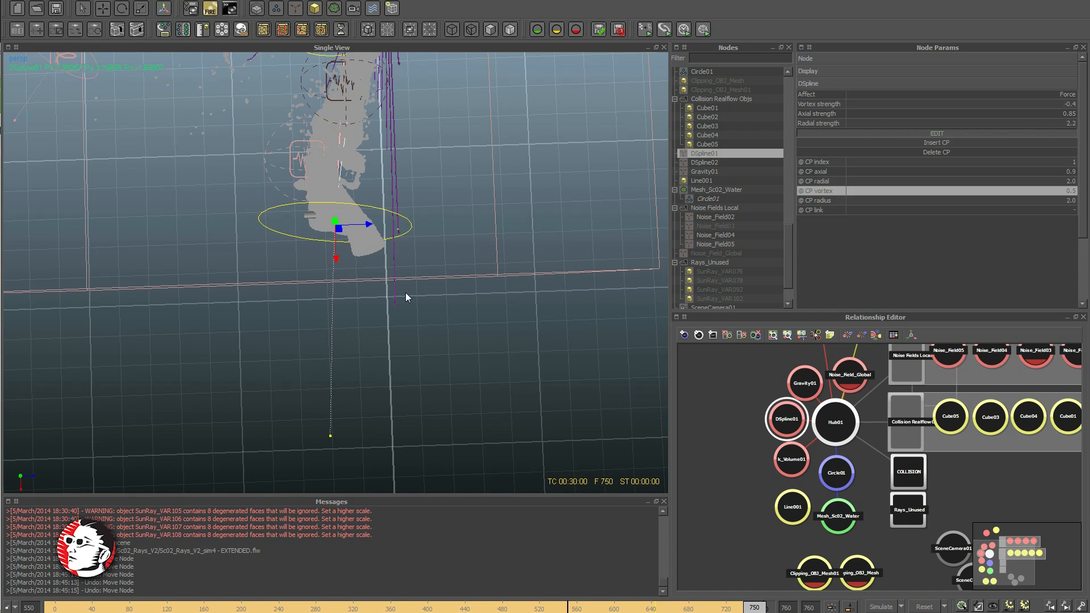
{"action": "mouse_move", "coordinate": [388, 245]}
{"action": "left_mouse_down", "text": "alt"}
{"action": "mouse_move", "coordinate": [291, 226]}
{"action": "mouse_move", "coordinate": [403, 235]}
{"action": "left_mouse_up", "text": "alt"}
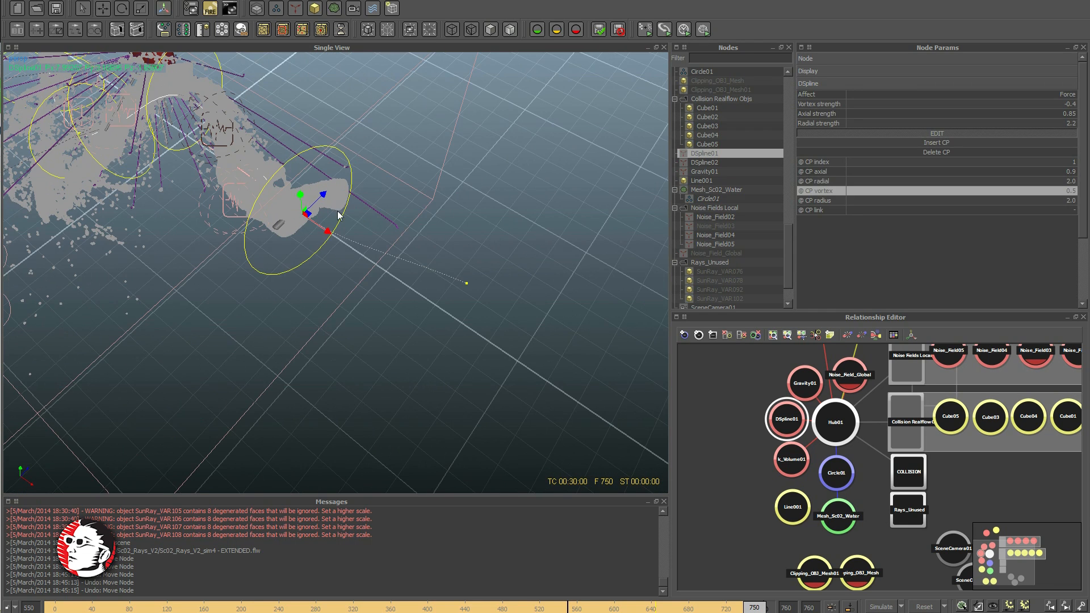
Select control point 0 at the near end of DSpline02 and use EDIT on it
{"action": "left_click_drag", "start_coordinate": [255, 179], "coordinate": [103, 244], "text": "alt"}
{"action": "left_click", "coordinate": [335, 249]}
{"action": "left_click_drag", "start_coordinate": [338, 230], "coordinate": [430, 224], "text": "alt"}
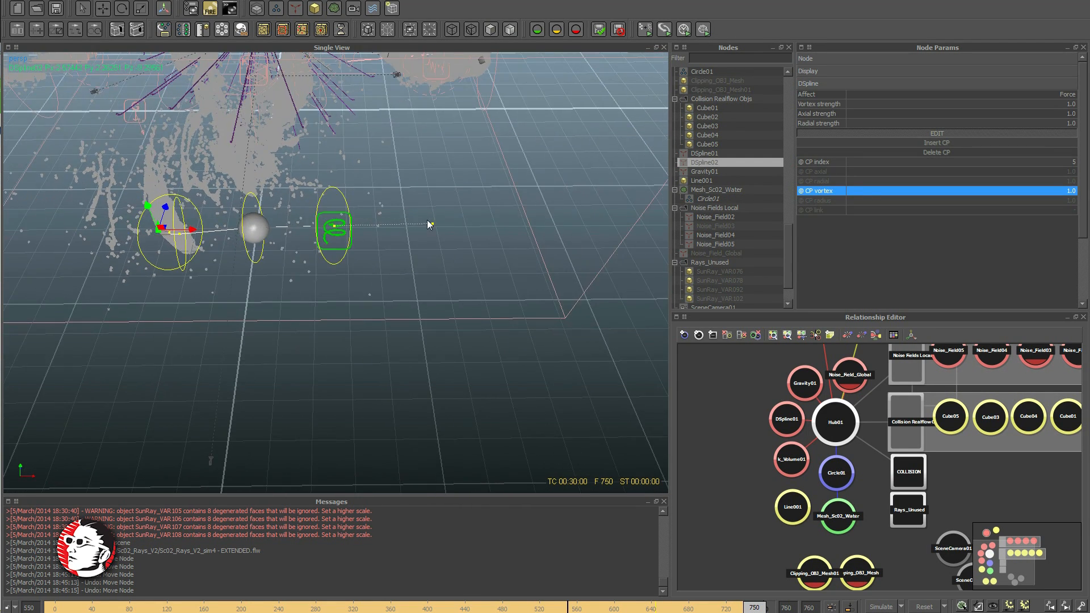
{"action": "left_click", "coordinate": [433, 223]}
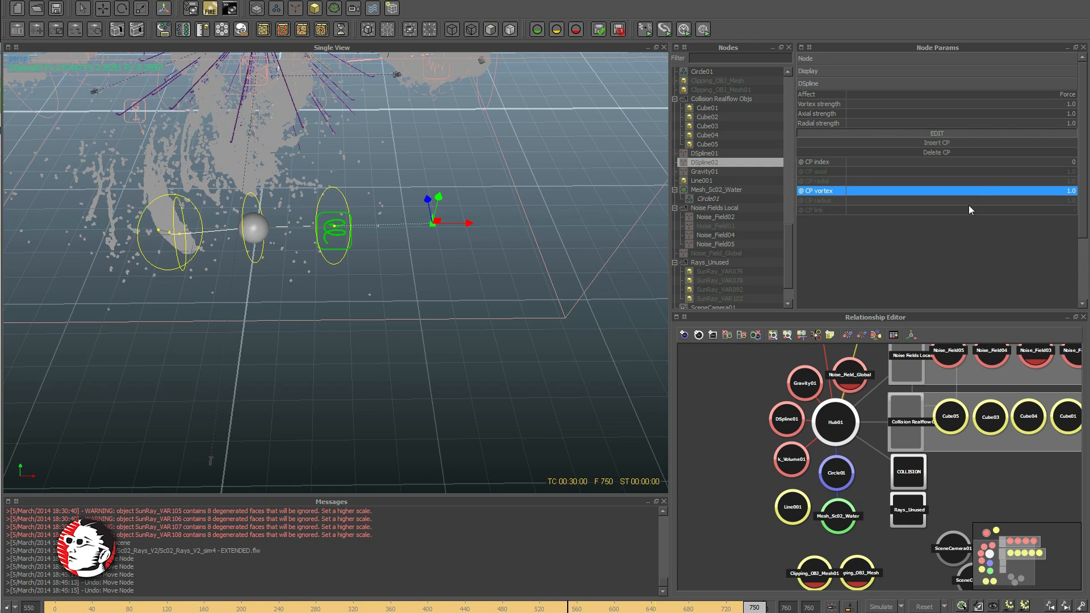
{"action": "left_click", "coordinate": [954, 133]}
{"action": "left_click_drag", "start_coordinate": [436, 223], "coordinate": [472, 235], "text": "alt"}
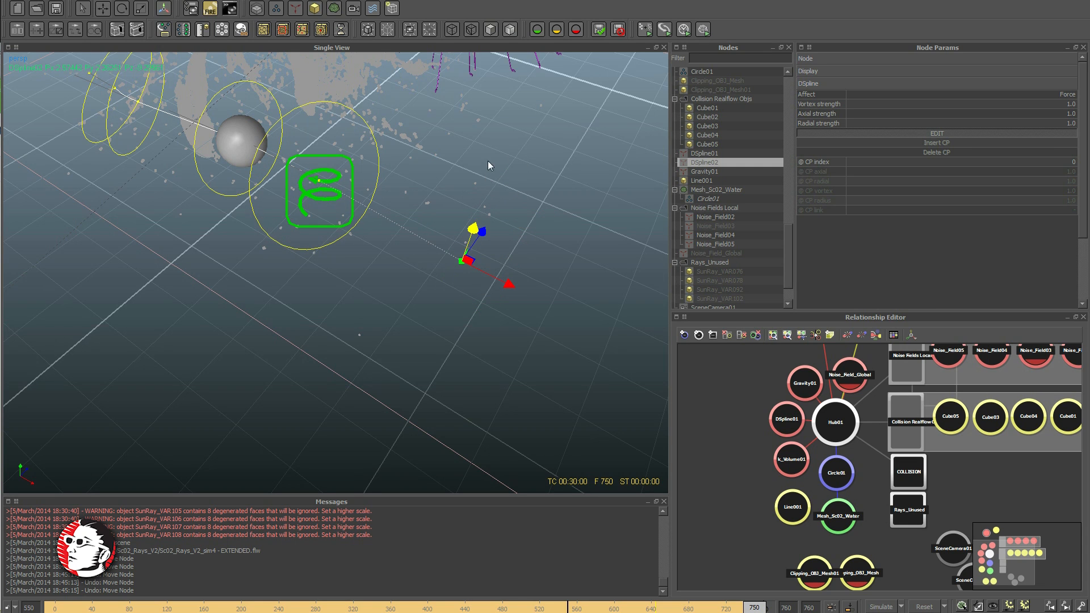
Move DSpline02's control point 0 in several directions to demonstrate its handling, undoing a test move
{"action": "mouse_move", "coordinate": [495, 280]}
{"action": "left_mouse_down"}
{"action": "mouse_move", "coordinate": [467, 265]}
{"action": "mouse_move", "coordinate": [512, 290]}
{"action": "left_mouse_up"}
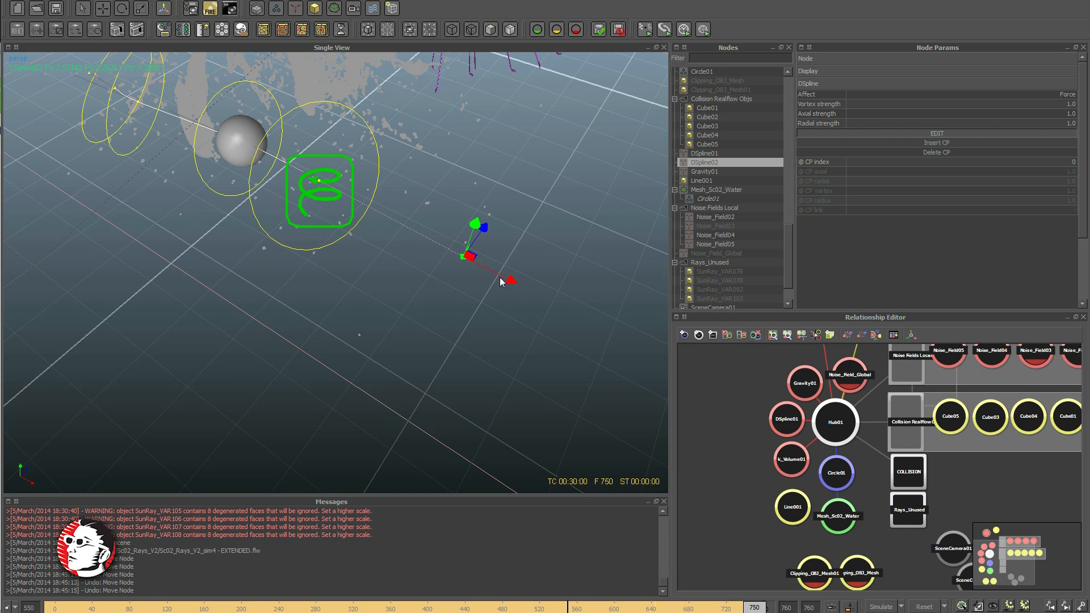
{"action": "left_click_drag", "start_coordinate": [508, 285], "coordinate": [526, 237]}
{"action": "key", "text": "ctrl+z"}
{"action": "left_click_drag", "start_coordinate": [479, 265], "coordinate": [359, 222]}
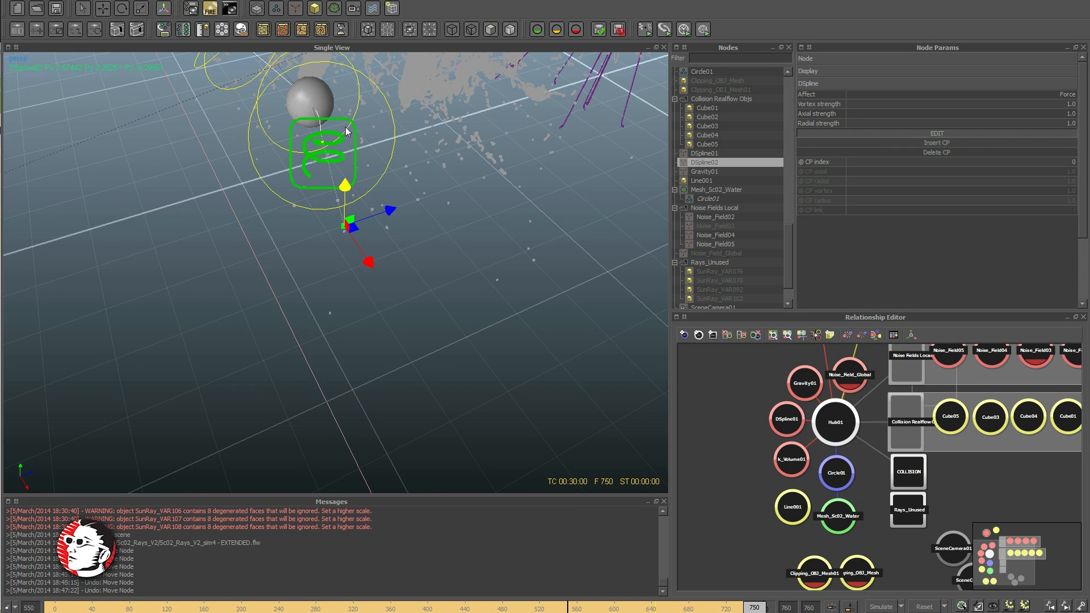
{"action": "left_click_drag", "start_coordinate": [373, 220], "coordinate": [404, 208]}
{"action": "left_click_drag", "start_coordinate": [301, 162], "coordinate": [381, 267], "text": "alt"}
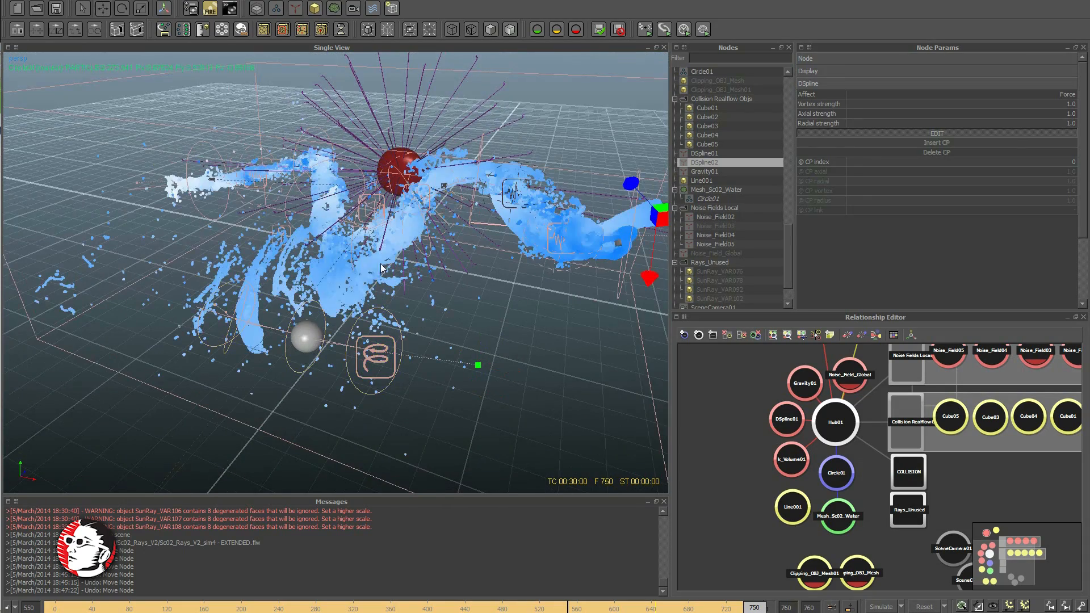
Switch to After Effects and preview the first playblast in the RealflowPlayblasts composition, scrubbing to frame 271
{"action": "left_click", "coordinate": [380, 267]}
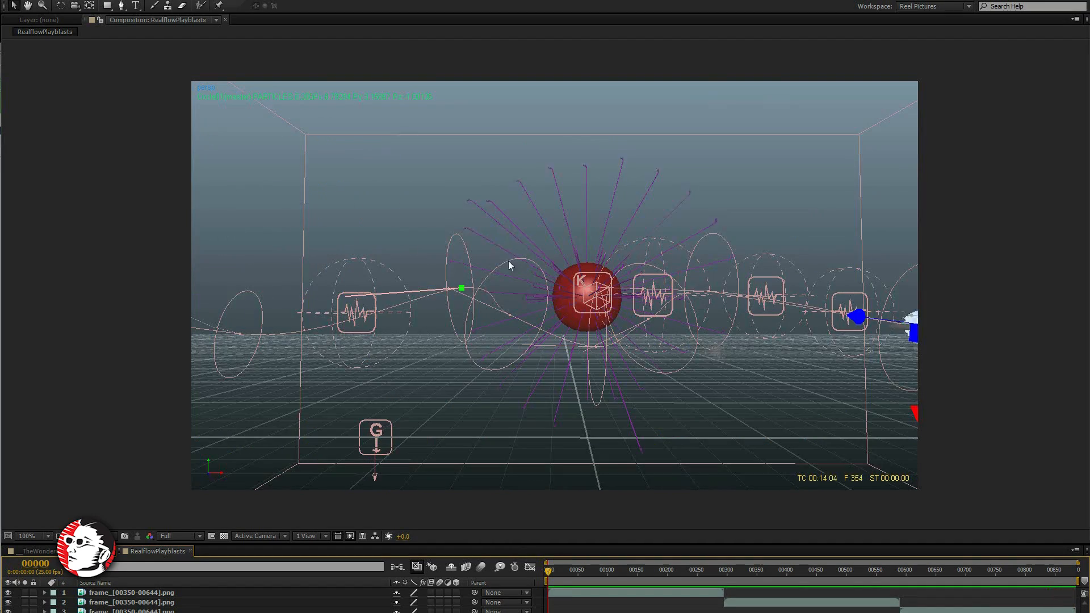
{"action": "key", "text": "space"}
{"action": "left_click_drag", "start_coordinate": [576, 572], "coordinate": [554, 583]}
{"action": "left_click_drag", "start_coordinate": [587, 567], "coordinate": [710, 529]}
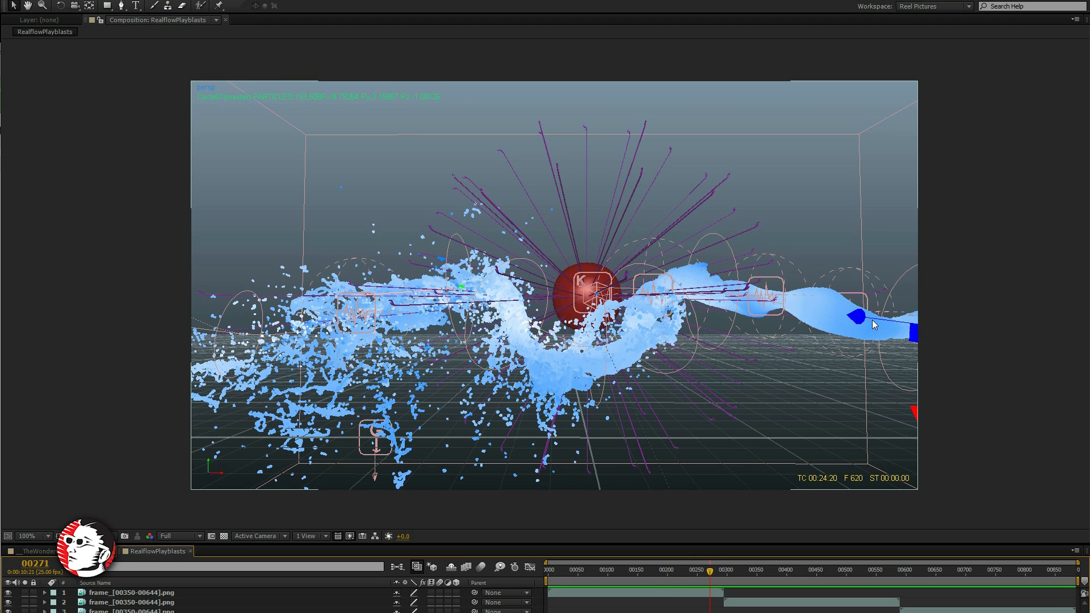
Scrub back through the first playblast to frames 113, 98 and 86 to examine the early water flow
{"action": "left_click_drag", "start_coordinate": [643, 577], "coordinate": [616, 585]}
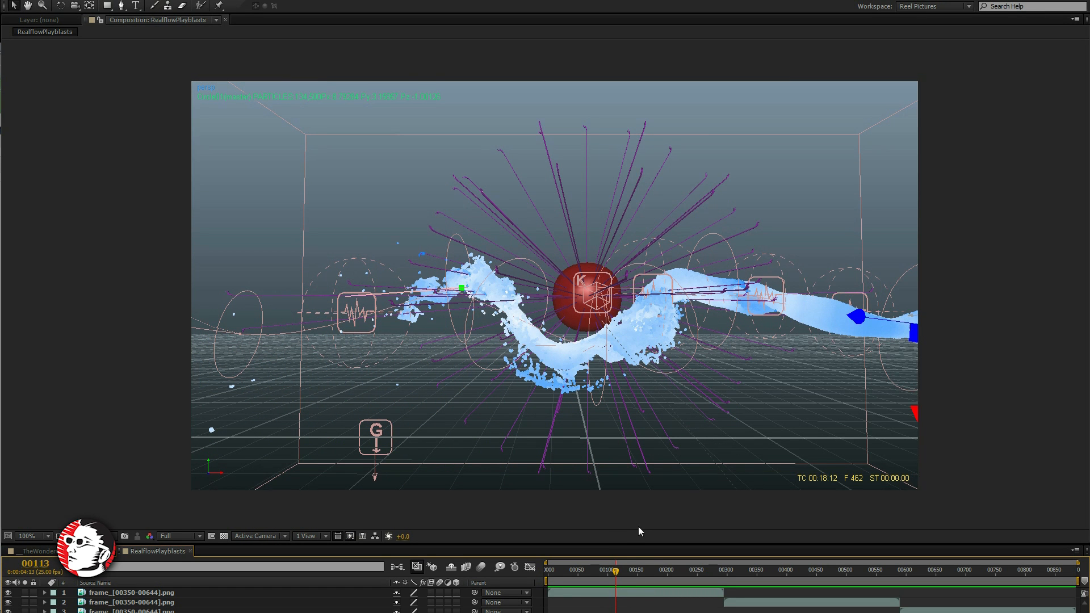
{"action": "mouse_move", "coordinate": [605, 572]}
{"action": "left_mouse_down"}
{"action": "mouse_move", "coordinate": [559, 581]}
{"action": "mouse_move", "coordinate": [607, 578]}
{"action": "left_mouse_up"}
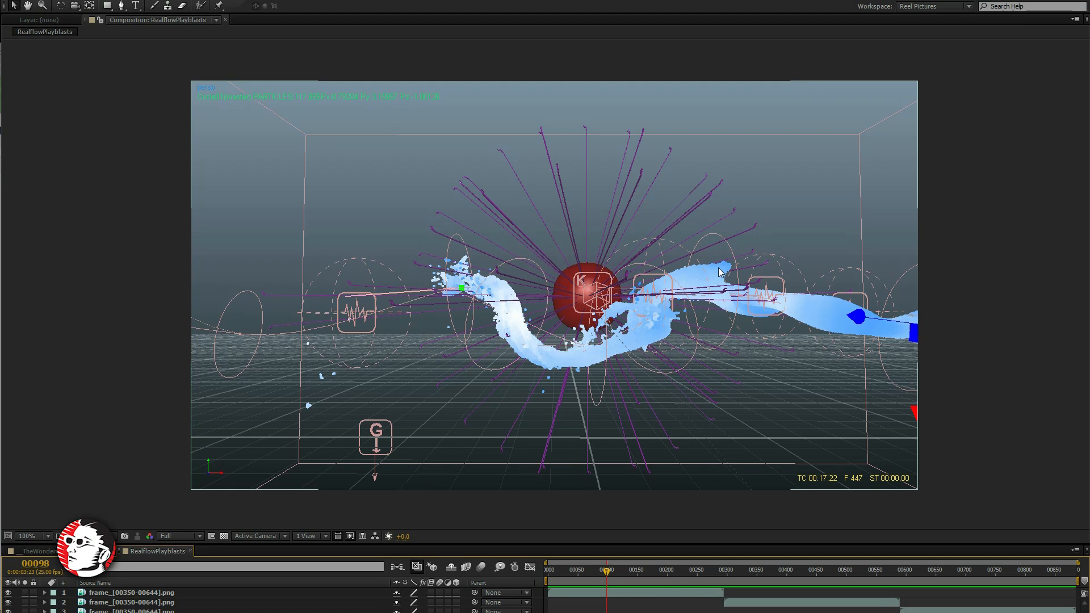
{"action": "left_click_drag", "start_coordinate": [580, 573], "coordinate": [599, 571]}
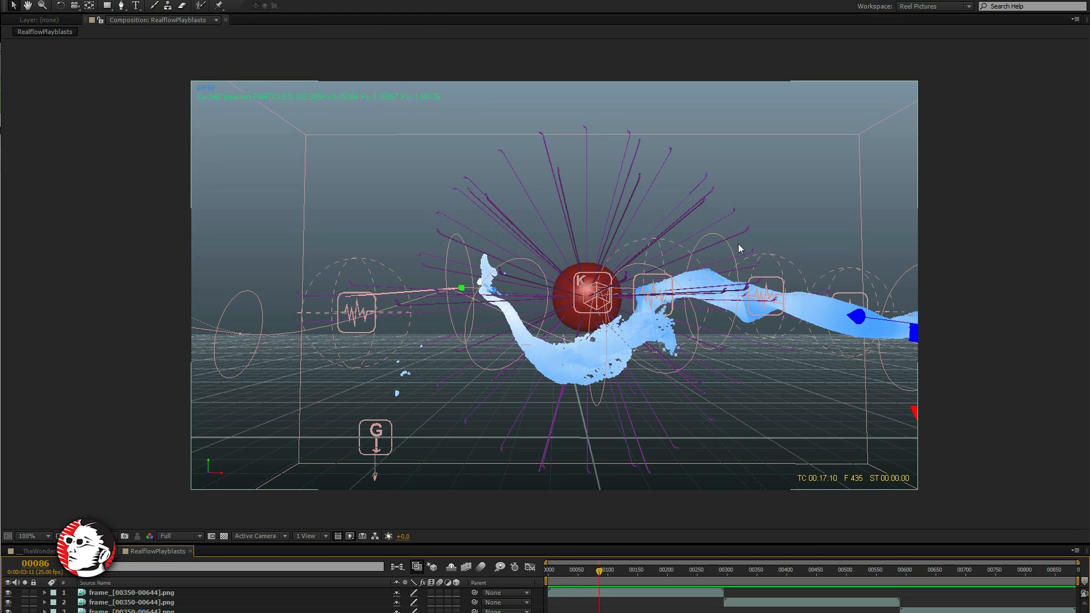
Play the second playblast and scrub back to frame 309, where the water starts emitting
{"action": "left_click_drag", "start_coordinate": [584, 573], "coordinate": [743, 565]}
{"action": "key", "text": "space"}
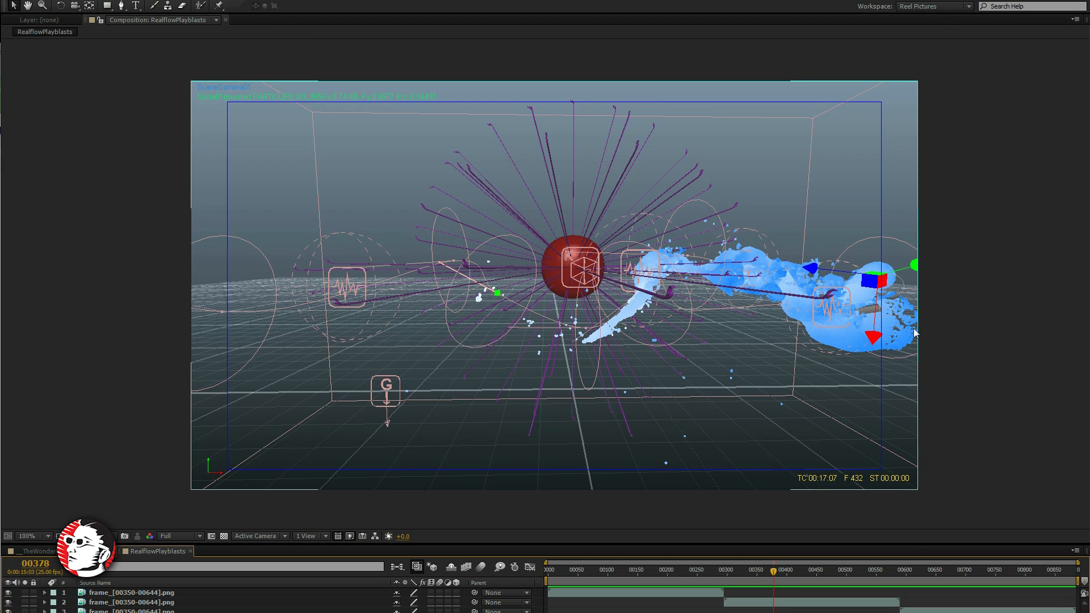
{"action": "left_click_drag", "start_coordinate": [762, 570], "coordinate": [733, 571]}
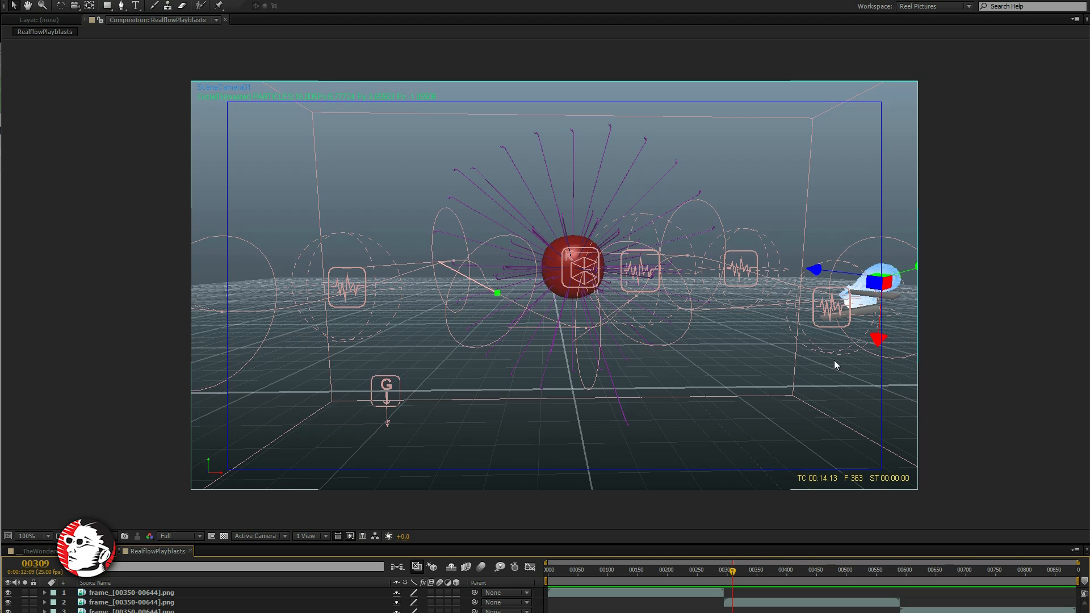
Examine the second playblast's water near the emitter at frame 335, and scrub on to frame 484
{"action": "left_click_drag", "start_coordinate": [735, 572], "coordinate": [750, 571]}
{"action": "scroll", "coordinate": [858, 321], "scroll_direction": "up", "scroll_amount": 1}
{"action": "middle_click_drag", "start_coordinate": [865, 306], "coordinate": [593, 319]}
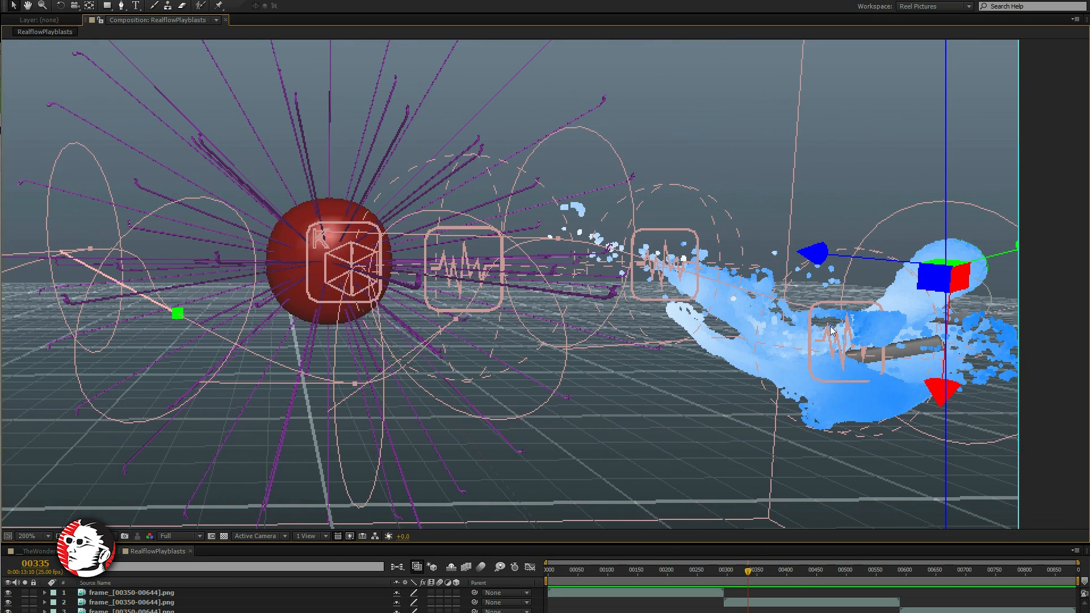
{"action": "scroll", "coordinate": [844, 328], "scroll_direction": "down", "scroll_amount": 1}
{"action": "left_click_drag", "start_coordinate": [749, 571], "coordinate": [837, 571]}
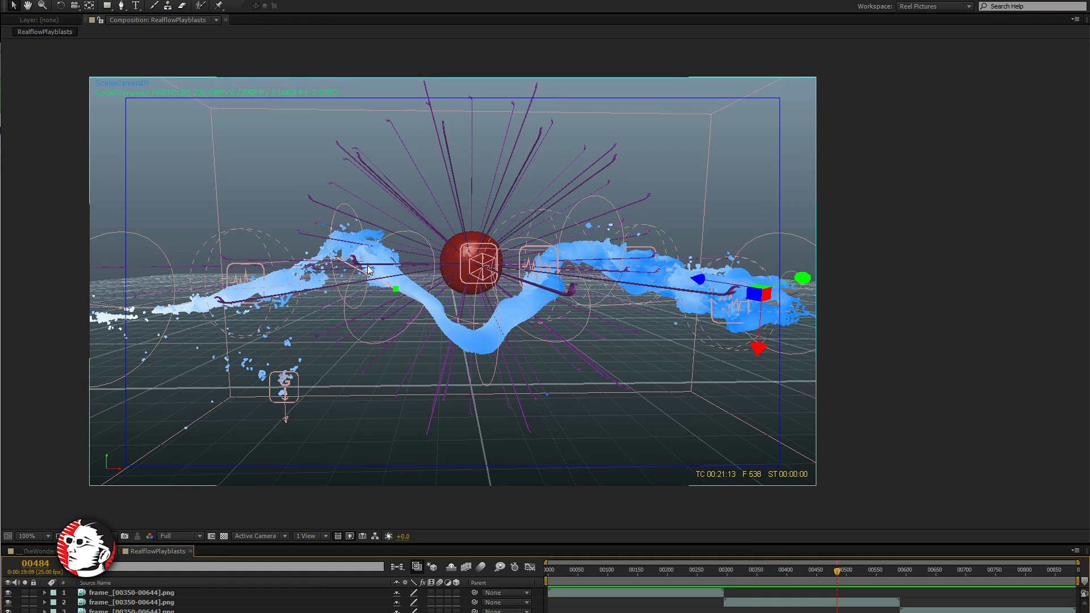
Compare the first and second playblasts by scrubbing to frames 326, 418, 202 and 435
{"action": "left_click_drag", "start_coordinate": [837, 571], "coordinate": [743, 565]}
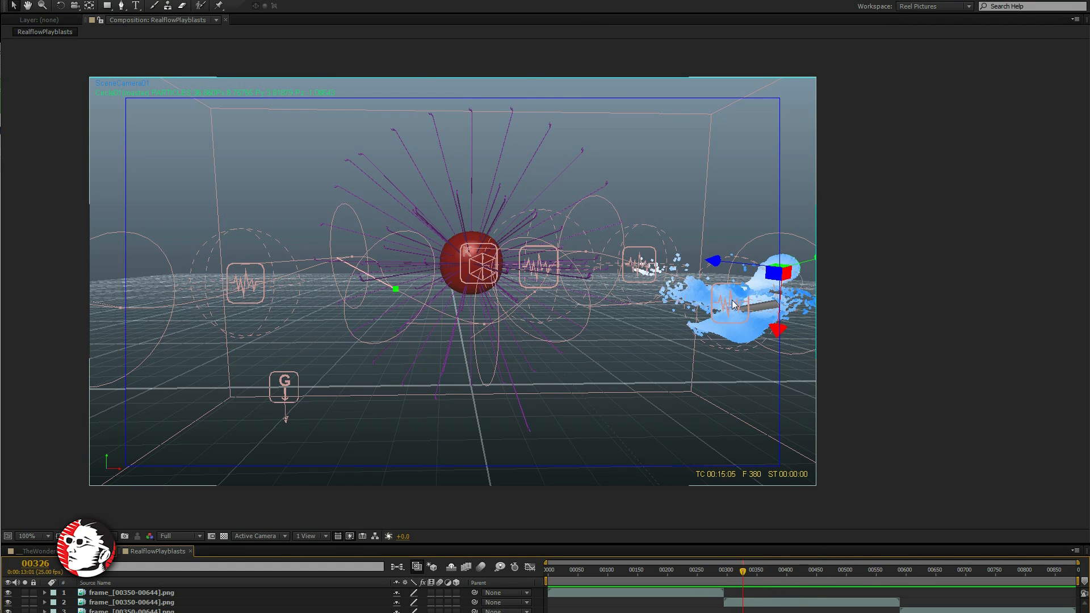
{"action": "left_click_drag", "start_coordinate": [704, 568], "coordinate": [797, 568]}
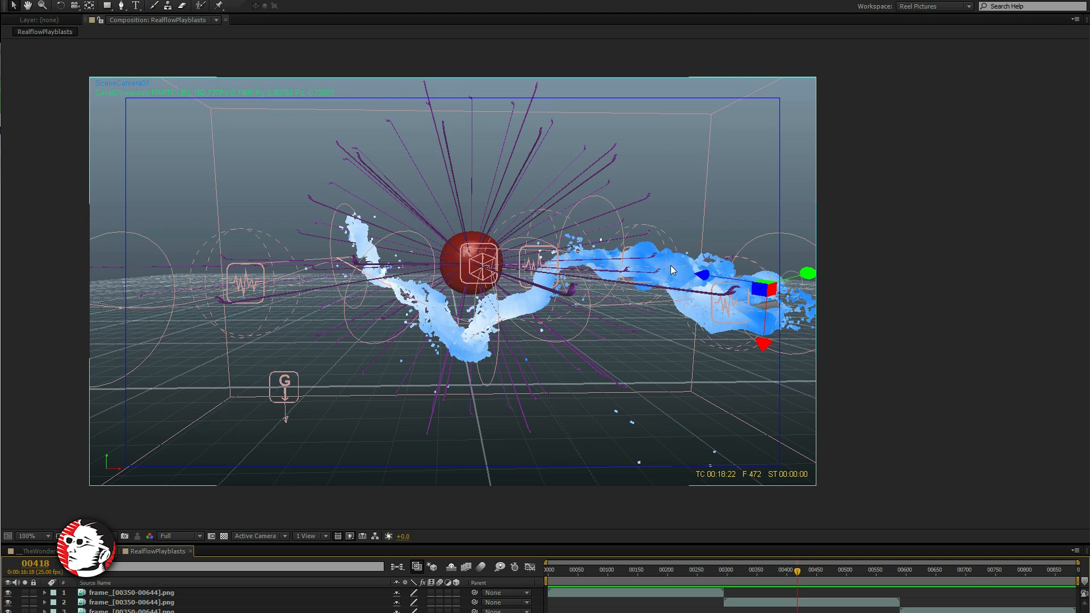
{"action": "left_click_drag", "start_coordinate": [789, 567], "coordinate": [666, 542]}
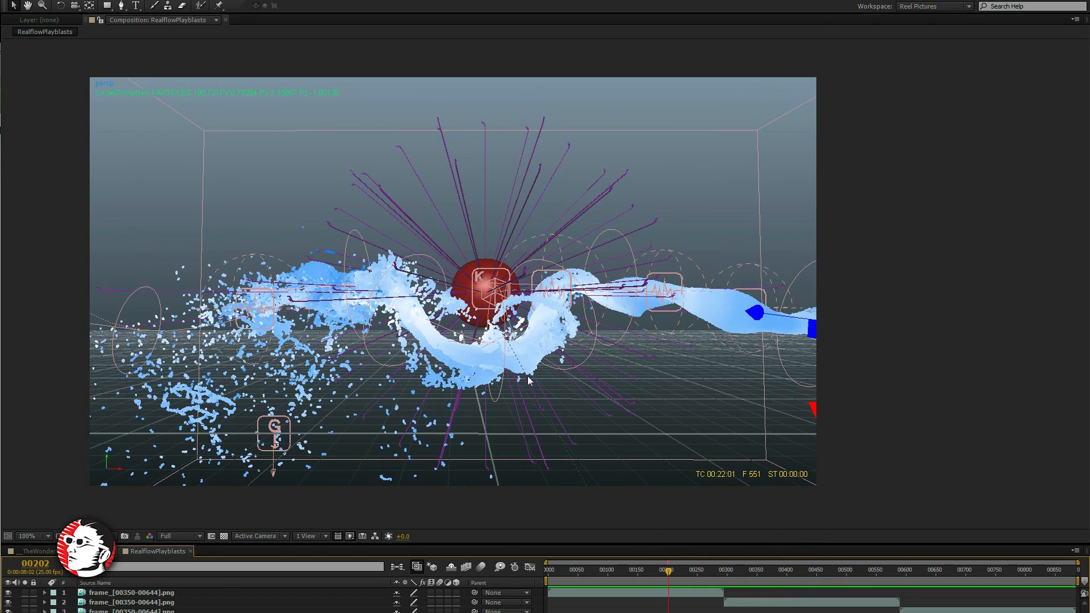
{"action": "left_click_drag", "start_coordinate": [697, 568], "coordinate": [808, 568]}
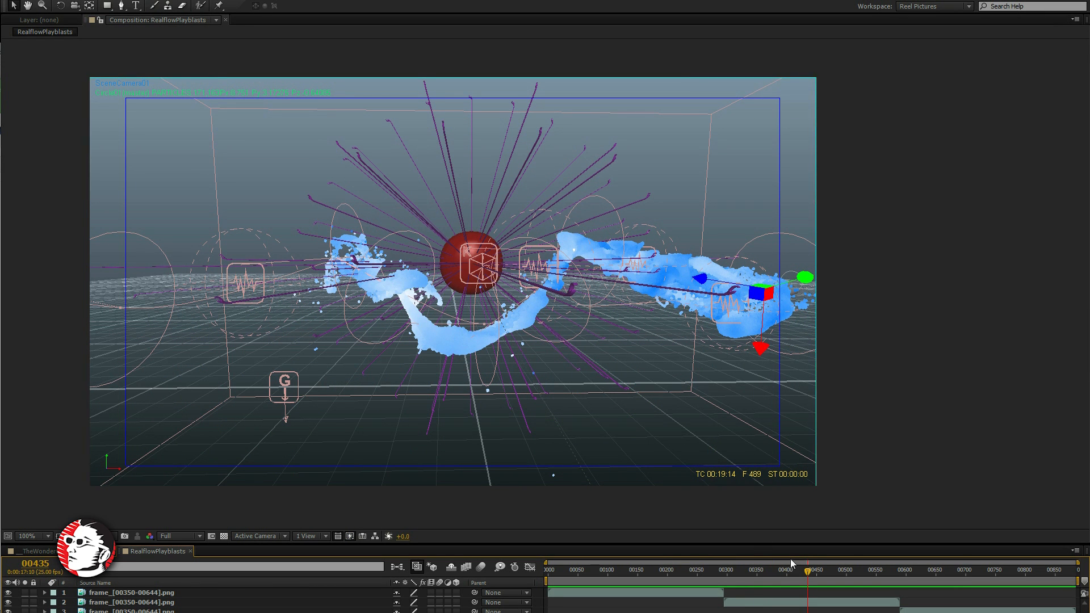
Move on to the third playblast and examine how the water falls and streams past the sun between frames 706 and 776
{"action": "left_click_drag", "start_coordinate": [809, 570], "coordinate": [970, 548]}
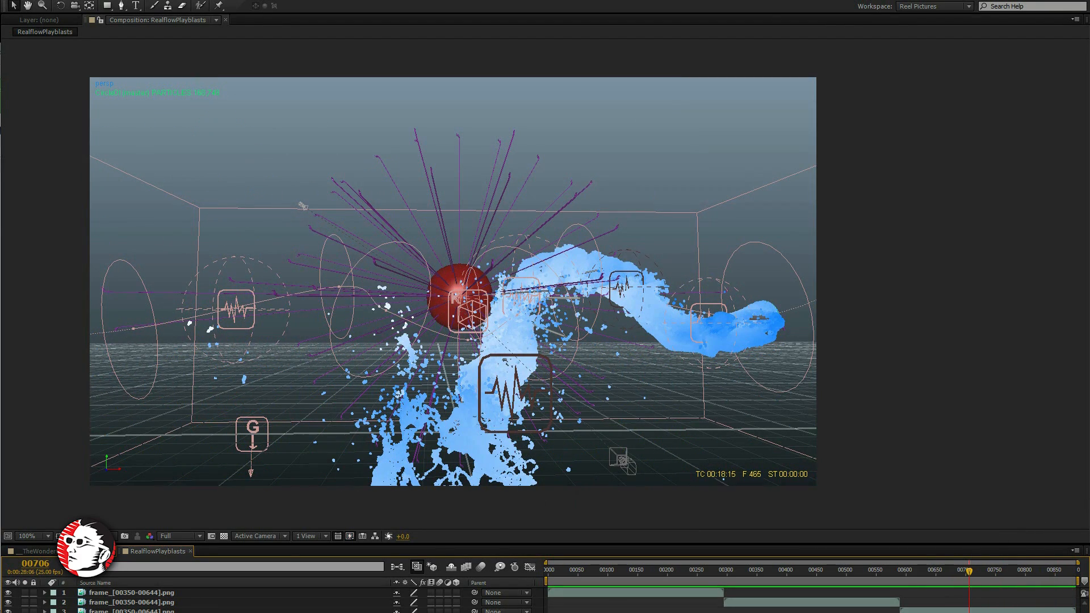
{"action": "left_click_drag", "start_coordinate": [909, 571], "coordinate": [973, 537]}
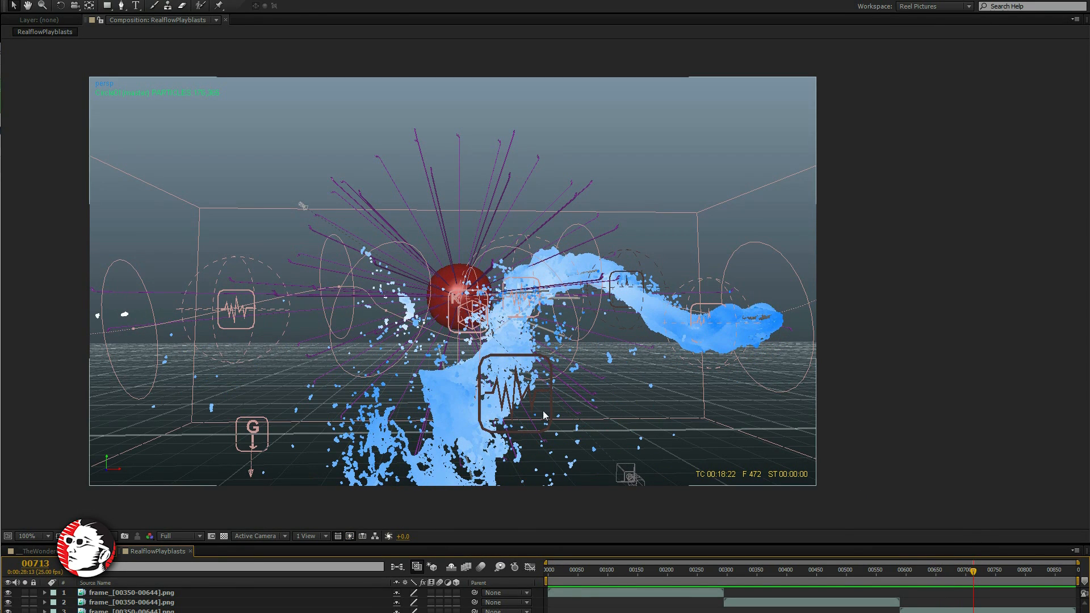
{"action": "left_click_drag", "start_coordinate": [931, 571], "coordinate": [1011, 544]}
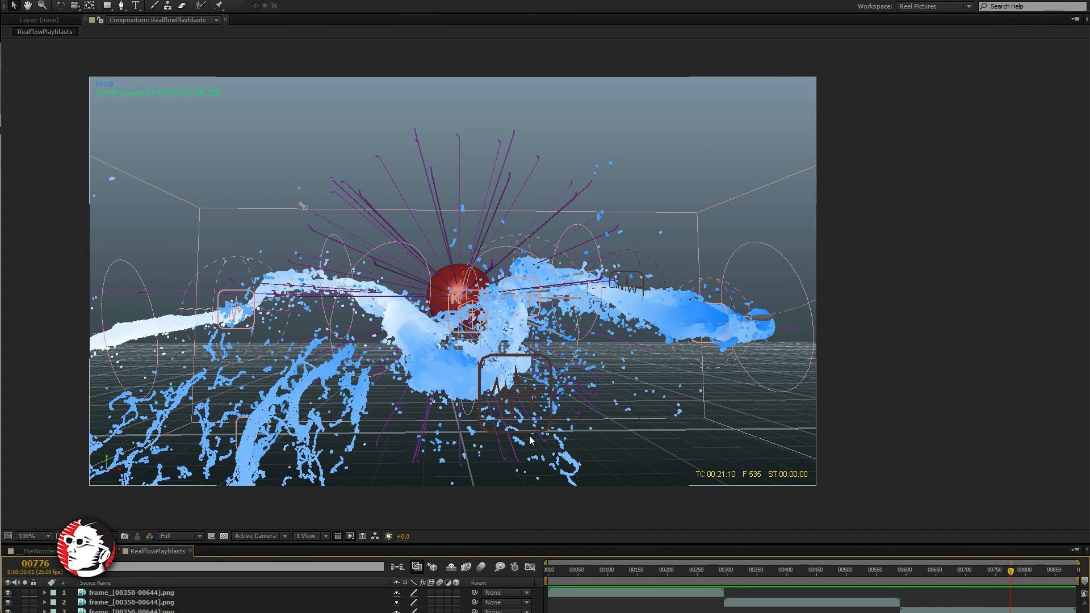
{"action": "left_click_drag", "start_coordinate": [960, 572], "coordinate": [985, 562]}
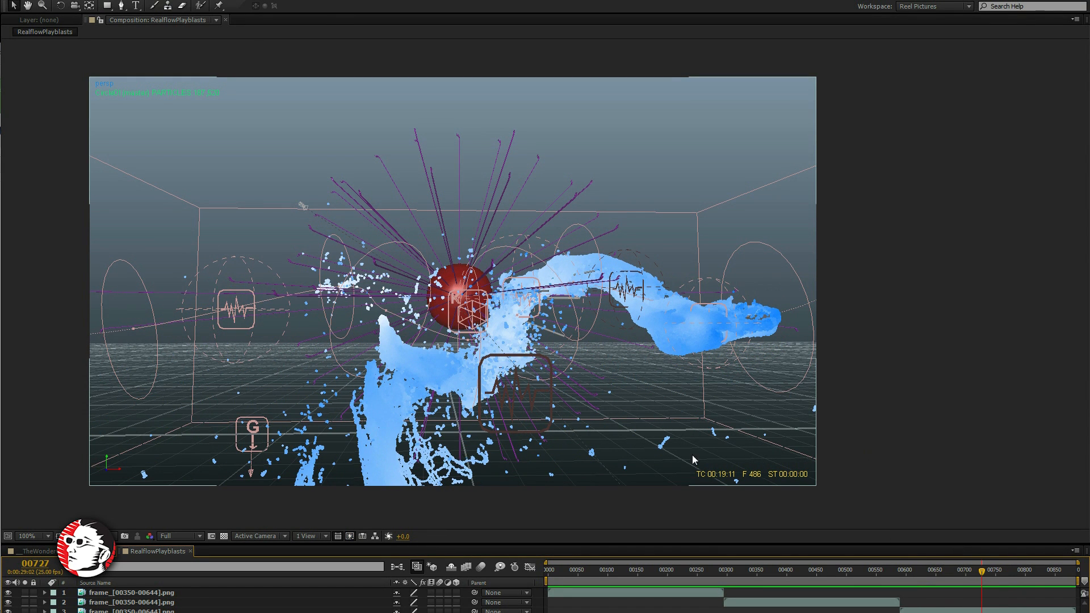
{"action": "left_click_drag", "start_coordinate": [990, 575], "coordinate": [1008, 540]}
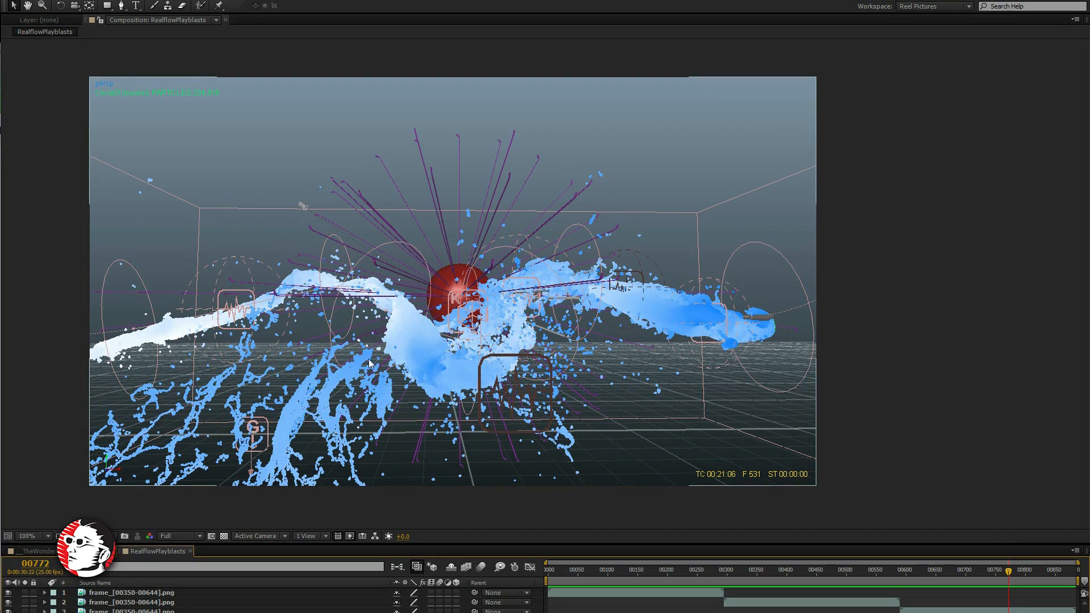
Review the third playblast's fuller splashes around the sun, scrubbing between frames 749 and 860
{"action": "left_click_drag", "start_coordinate": [1003, 571], "coordinate": [1032, 555]}
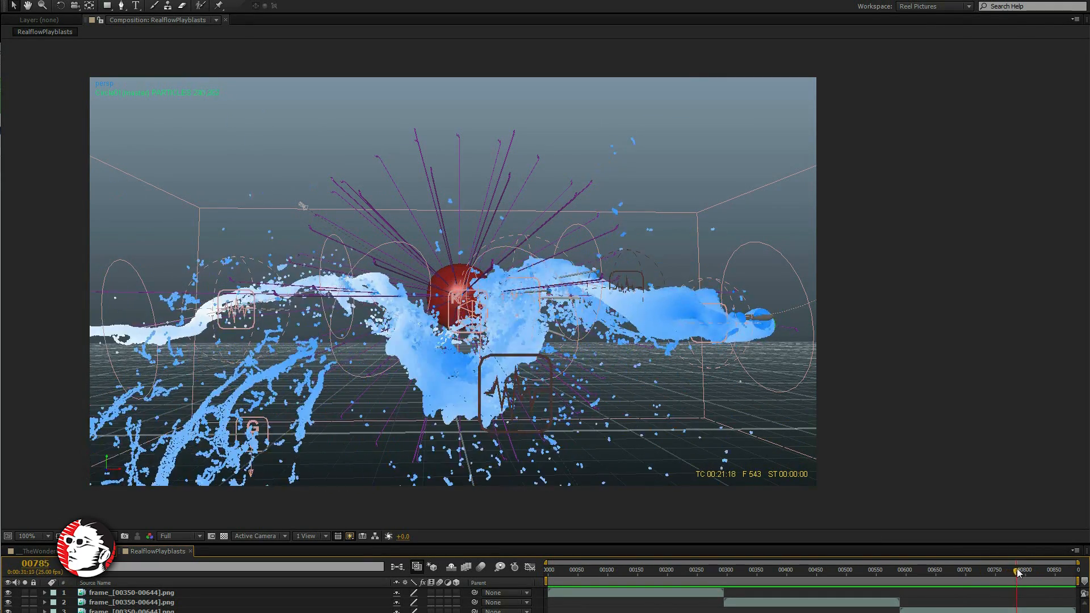
{"action": "left_click_drag", "start_coordinate": [1022, 571], "coordinate": [1055, 520]}
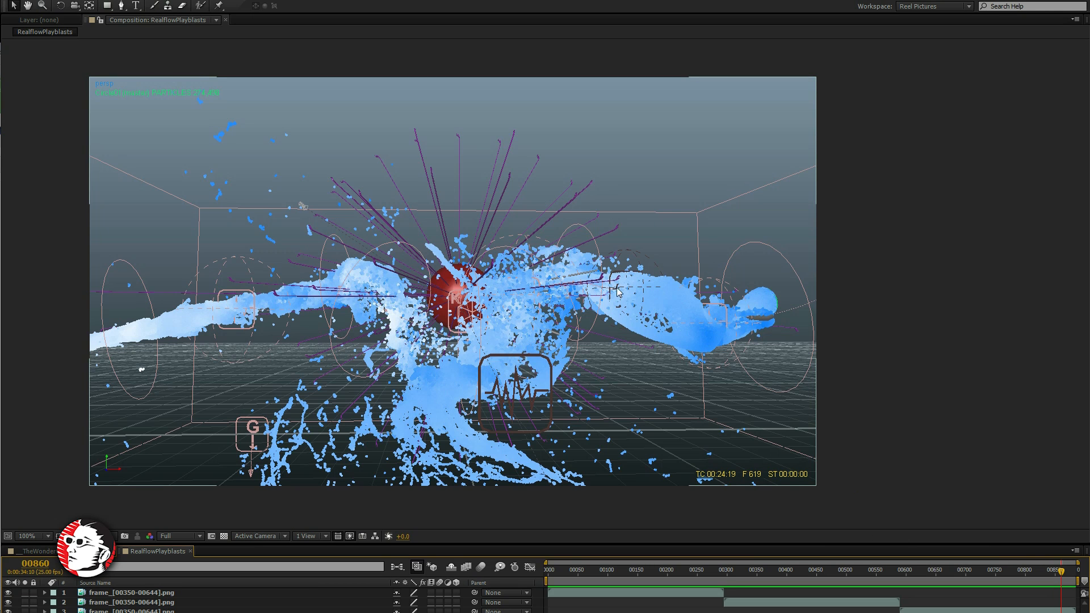
{"action": "left_click_drag", "start_coordinate": [1016, 574], "coordinate": [995, 529]}
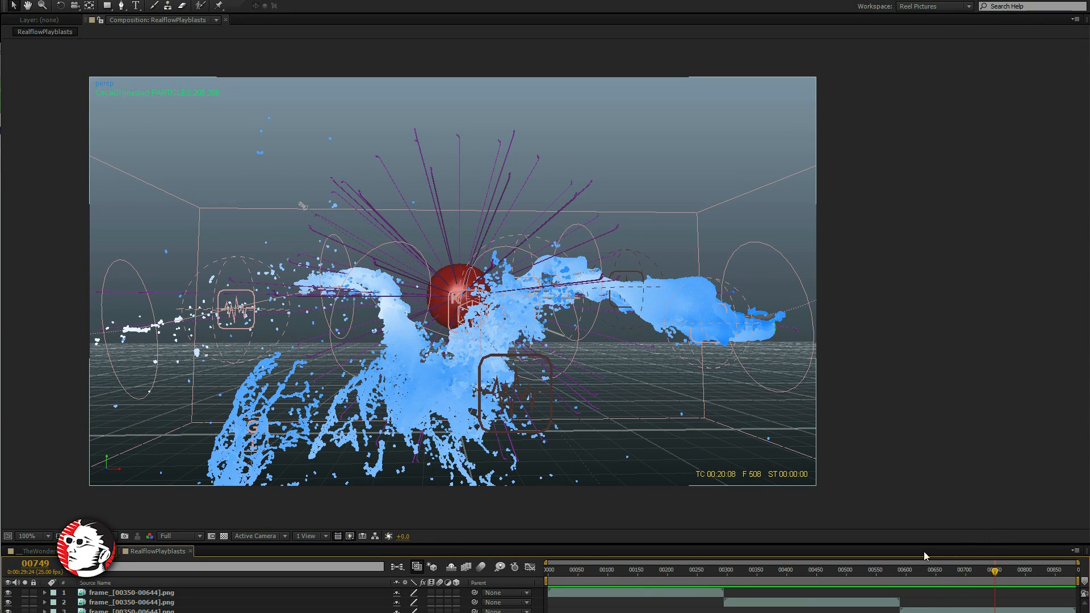
{"action": "left_click_drag", "start_coordinate": [983, 575], "coordinate": [1049, 534]}
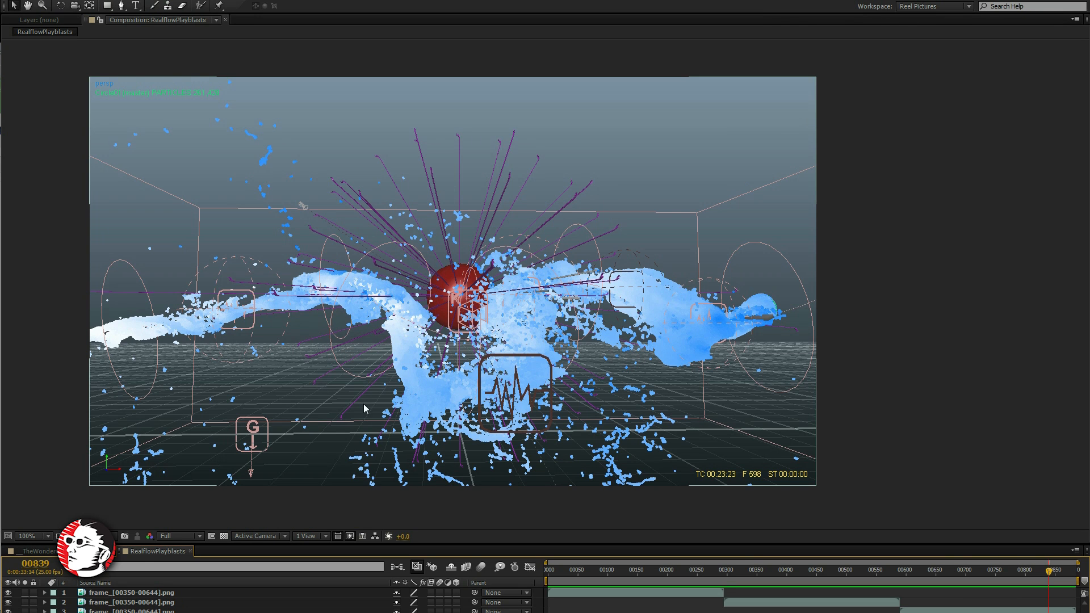
{"action": "mouse_move", "coordinate": [1003, 573]}
{"action": "left_mouse_down"}
{"action": "mouse_move", "coordinate": [937, 575]}
{"action": "mouse_move", "coordinate": [1002, 569]}
{"action": "left_mouse_up"}
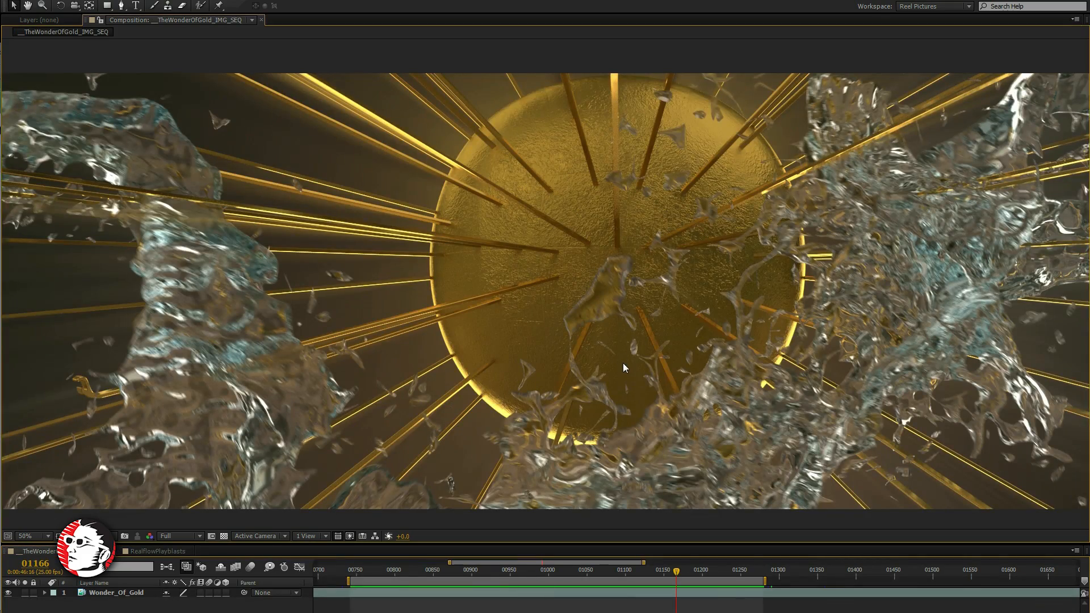
View the full width of the rendered sun and water shot in the __TheWonderOfGold_IMG_SEQ composition and scrub between frames 1171 and 1152
{"action": "scroll", "coordinate": [622, 363], "scroll_direction": "down", "scroll_amount": 3}
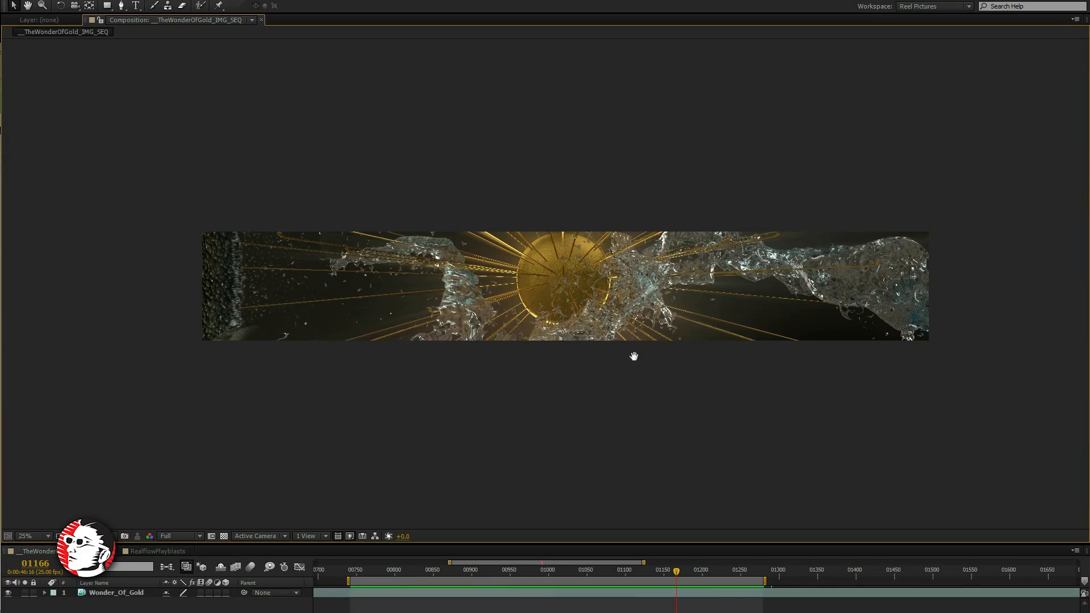
{"action": "scroll", "coordinate": [633, 358], "scroll_direction": "up", "scroll_amount": 1}
{"action": "left_click_drag", "start_coordinate": [636, 572], "coordinate": [679, 524]}
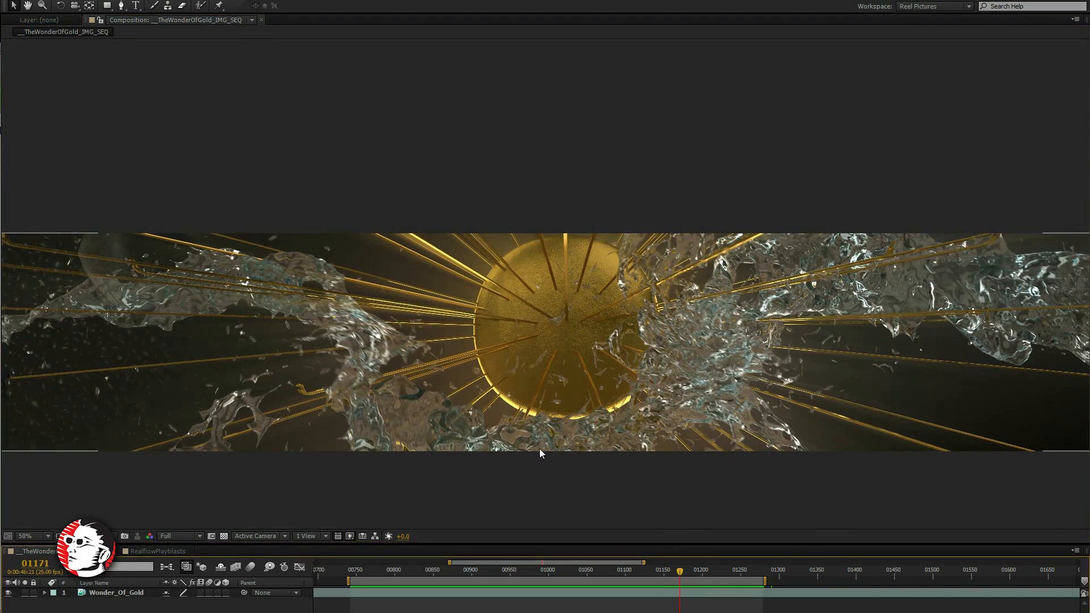
{"action": "left_click_drag", "start_coordinate": [692, 579], "coordinate": [633, 567]}
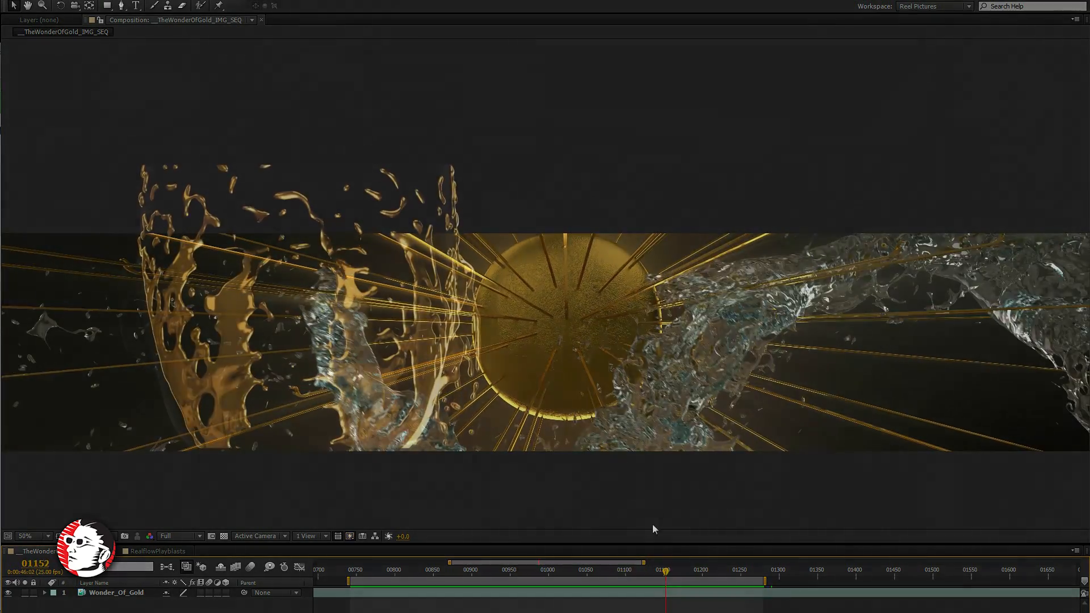